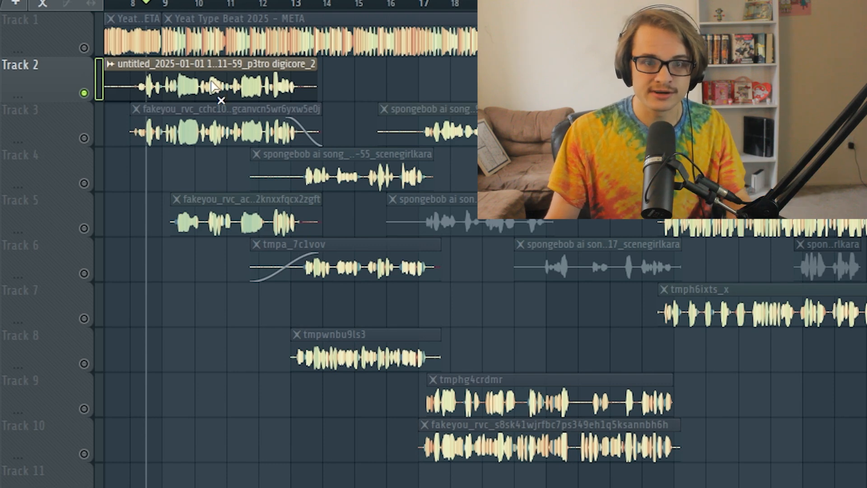
# Audition the soloed vocals on Tracks 2 and 3, playing Track 3 from about bar 8, and return the solo to Track 2.
pyautogui.press('space')
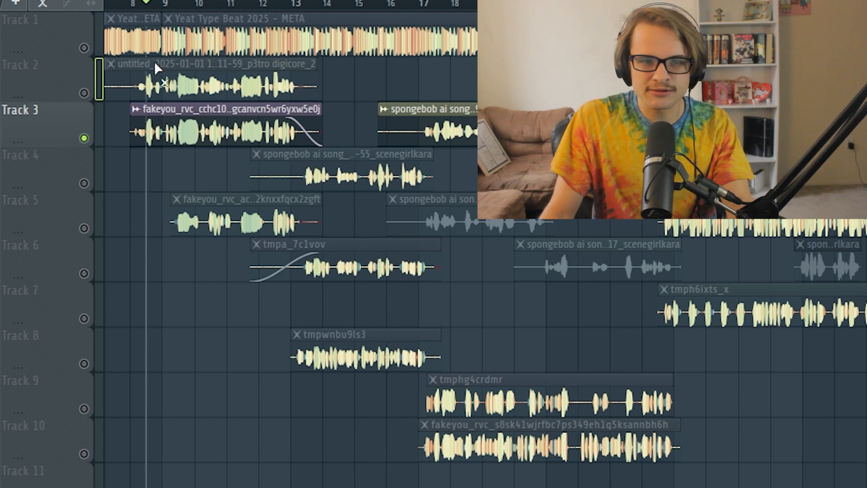
pyautogui.moveTo(147, 4); pyautogui.dragTo(137, 5)
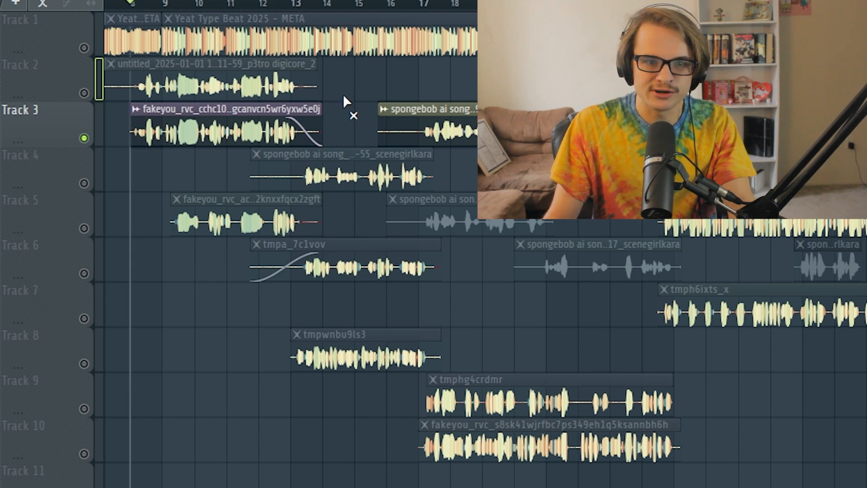
pyautogui.press('space')
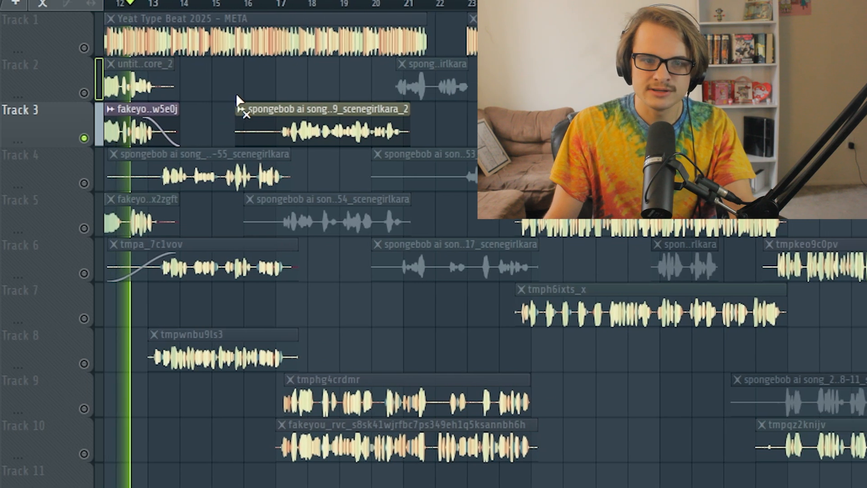
pyautogui.press('space')
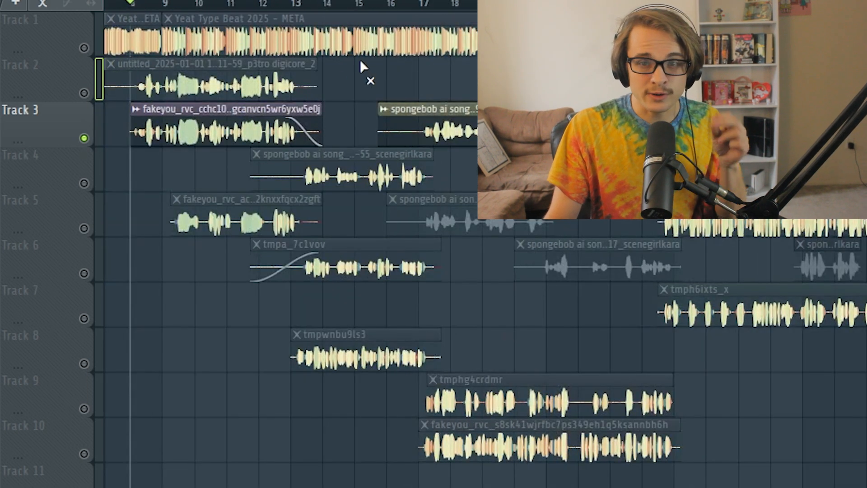
pyautogui.rightClick(84, 93)
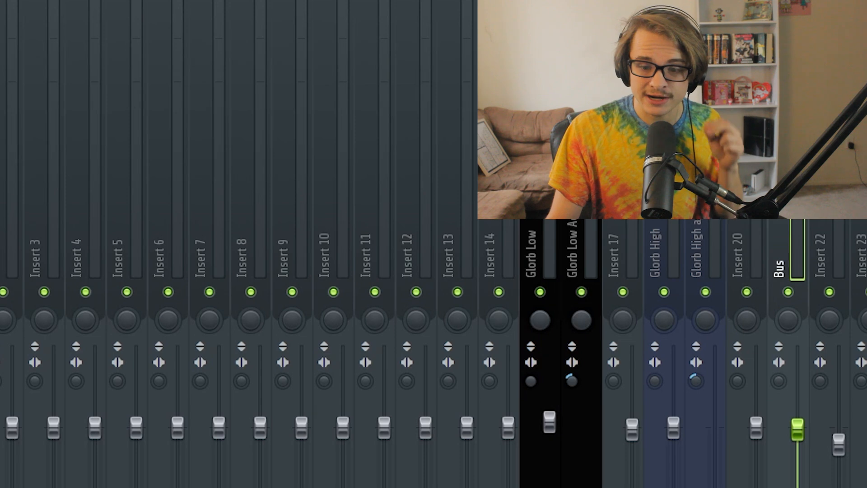
# Check the Glorb Low, Glorb Low Adlib, Glorb High and Glorb High adlib mixer tracks one by one.
pyautogui.click(587, 230)
pyautogui.click(548, 235)
pyautogui.click(714, 257)
pyautogui.click(675, 257)
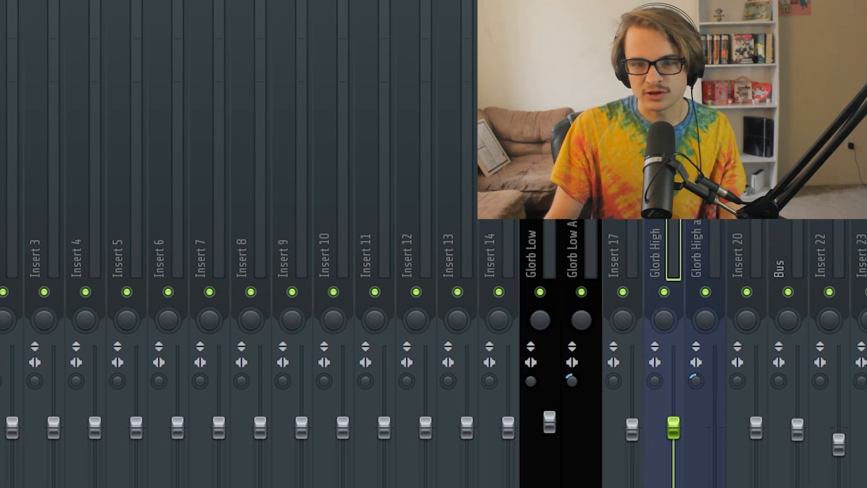
pyautogui.click(580, 234)
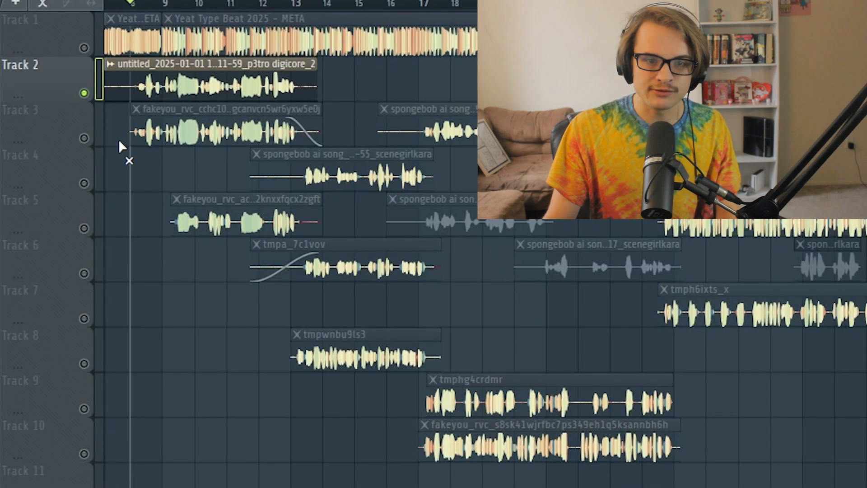
# Solo Tracks 3, 6, 8 and 5 in turn to compare their vocals, and switch all tracks back on.
pyautogui.rightClick(88, 138)
pyautogui.rightClick(88, 138)
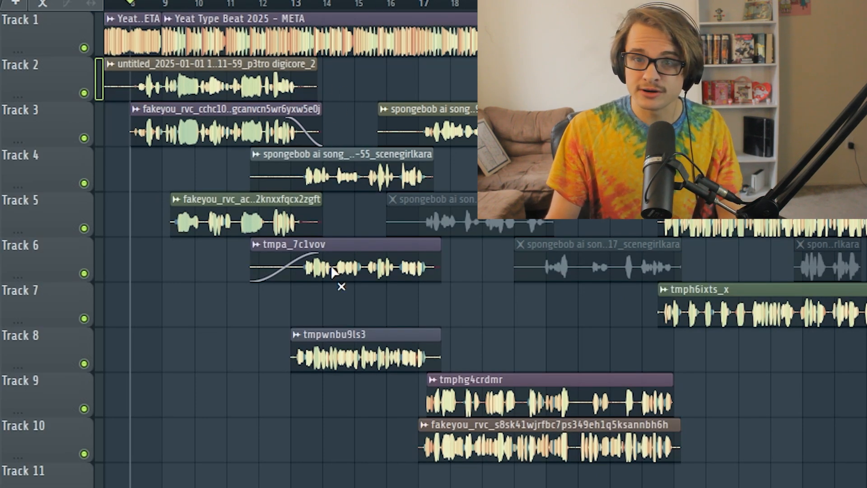
pyautogui.rightClick(84, 273)
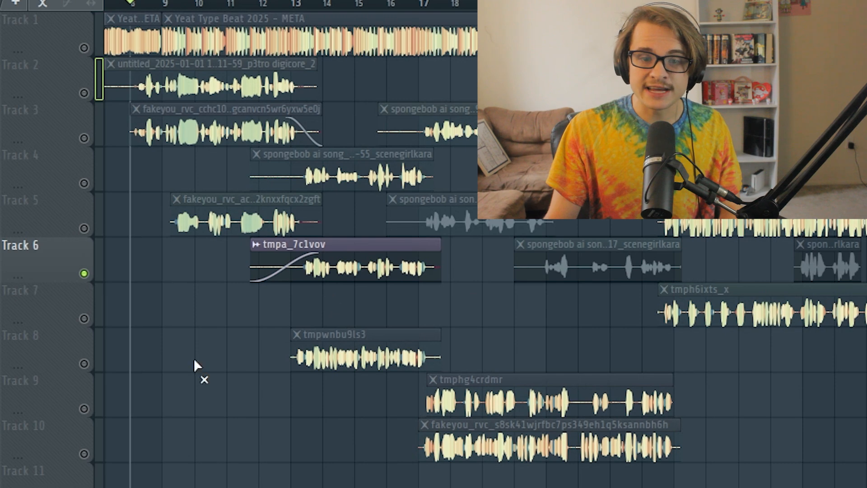
pyautogui.rightClick(84, 363)
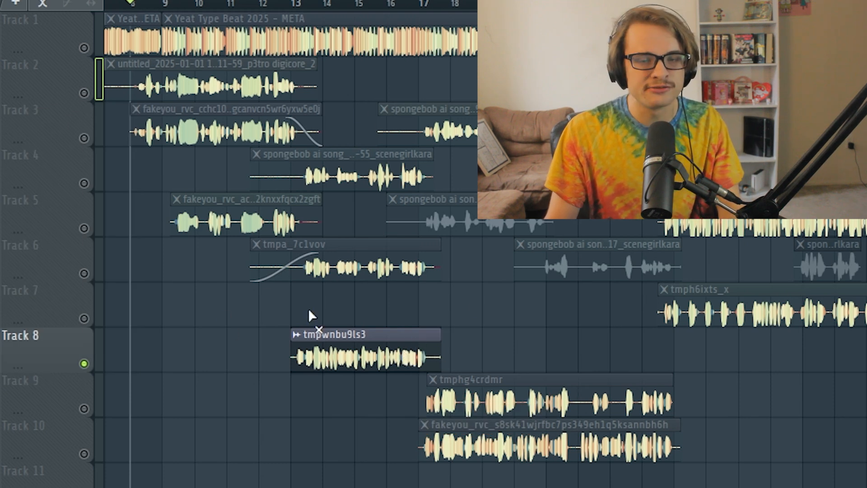
pyautogui.click(78, 137)
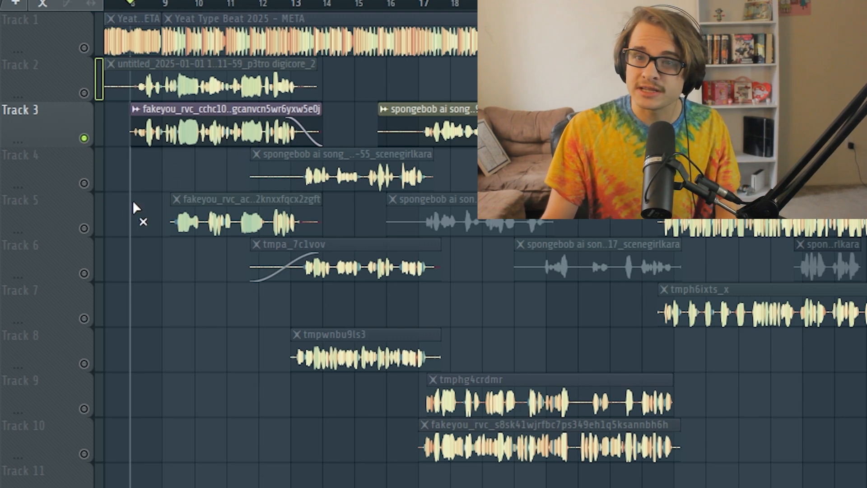
pyautogui.rightClick(84, 231)
pyautogui.rightClick(84, 231)
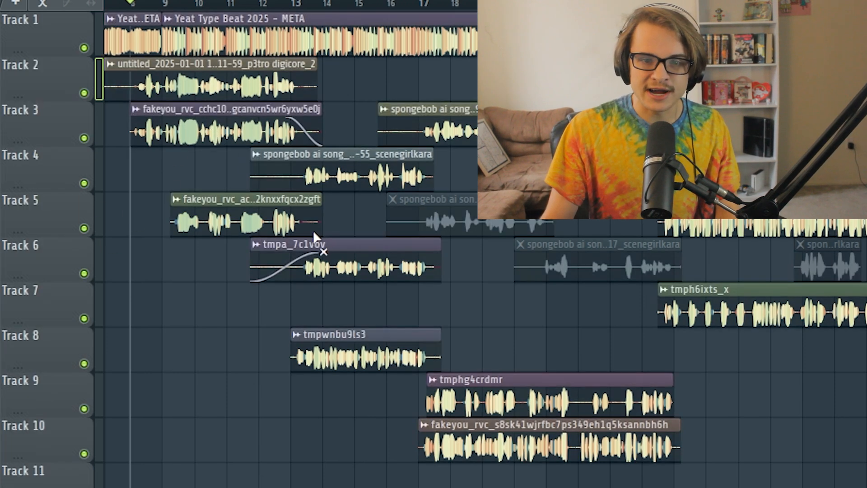
# Mute the raw vocal clip on Track 2 and solo Track 3.
pyautogui.click(220, 82)
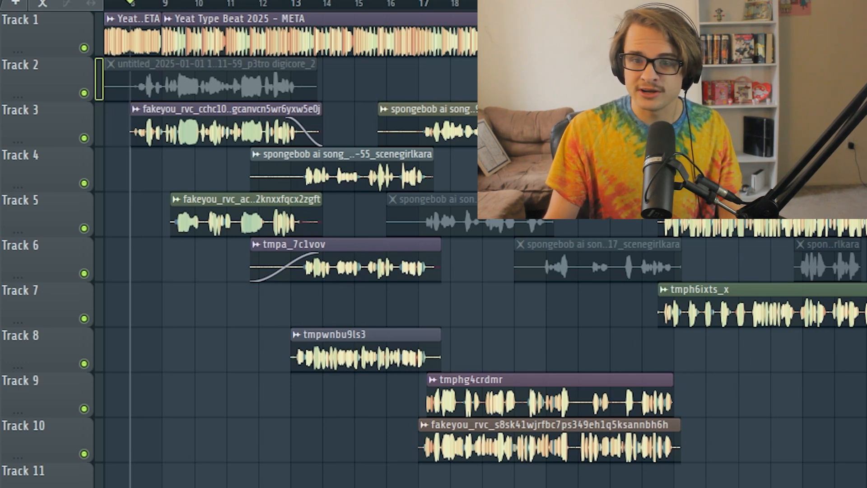
pyautogui.moveTo(466, 0); pyautogui.dragTo(433, 1)
pyautogui.rightClick(86, 138)
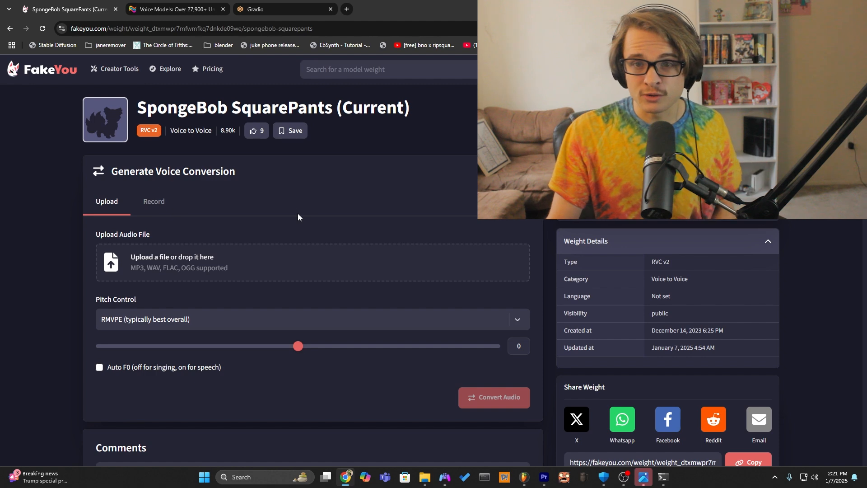
pyautogui.scroll(-3, 213, 212)
pyautogui.scroll(1, 242, 362)
pyautogui.scroll(2, 242, 362)
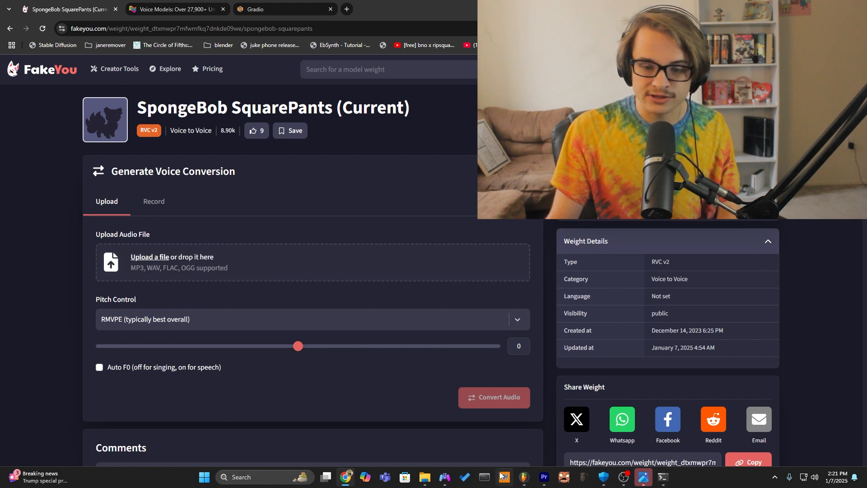
# Switch to FL Studio, unmute the raw vocal clip on Track 2 and select about bars 7 to 14 on the timeline.
pyautogui.click(523, 480)
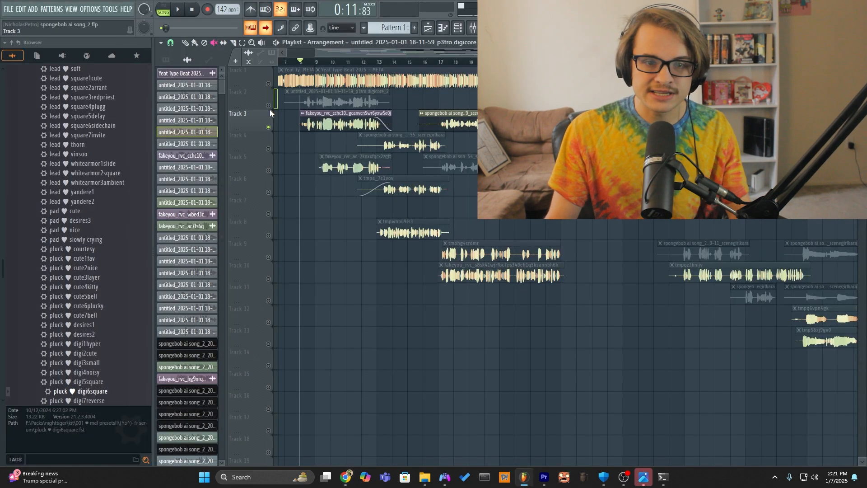
pyautogui.click(324, 100)
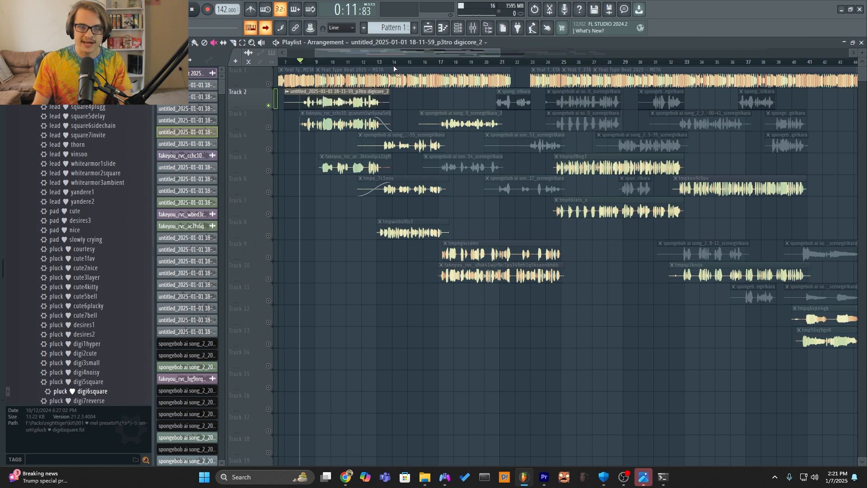
pyautogui.moveTo(387, 64); pyautogui.dragTo(288, 62)
# Examine the effect chains of the Glorb vocal mixer tracks and of the Bus track they are routed to.
pyautogui.press('F9')
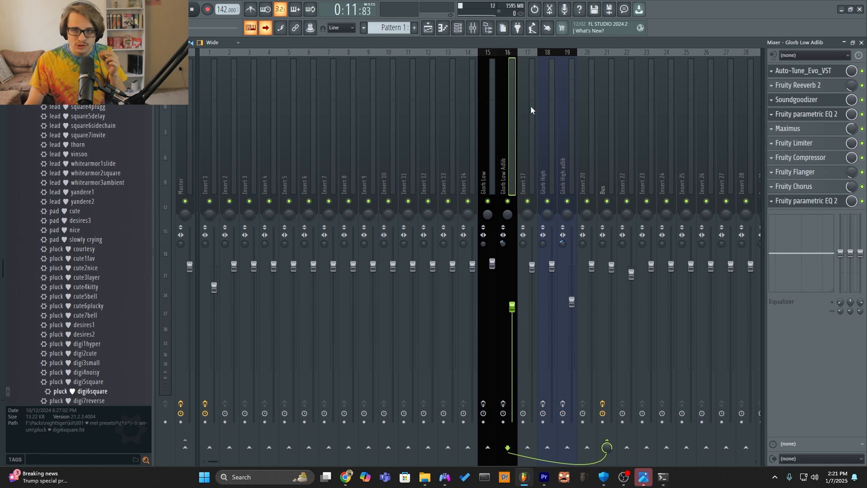
pyautogui.click(552, 151)
pyautogui.click(564, 153)
pyautogui.click(495, 161)
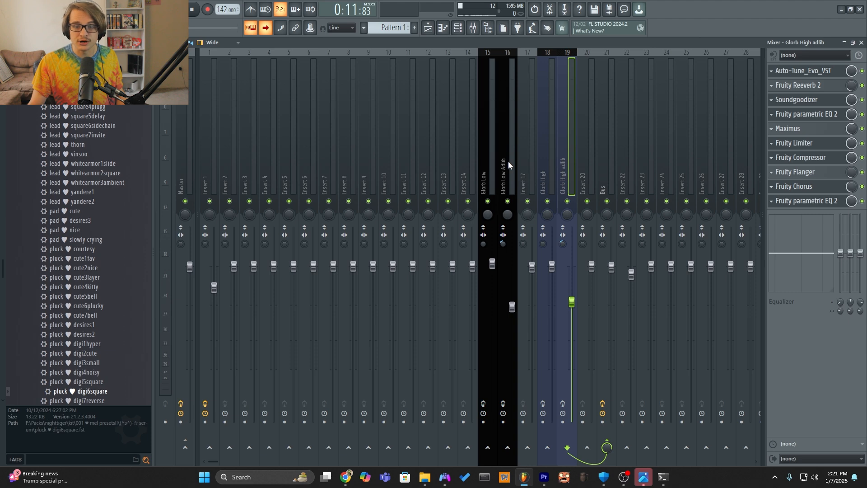
pyautogui.click(606, 186)
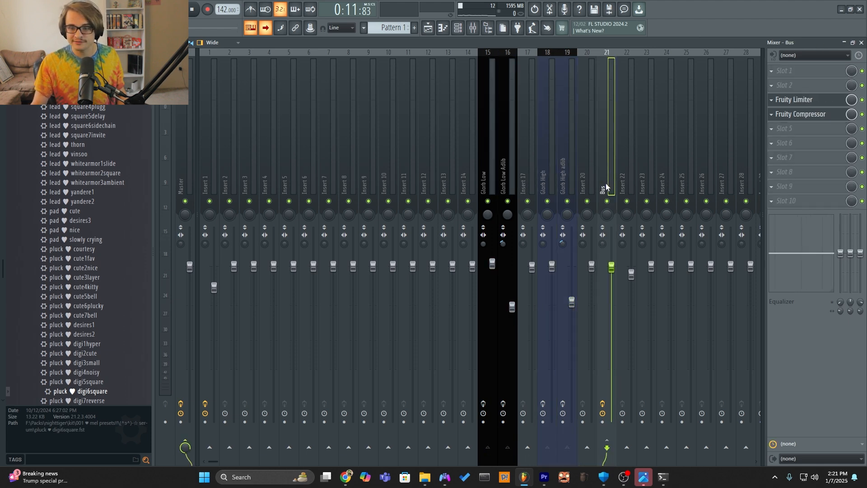
# Inspect the Fruity Limiter on the Bus mixer track and return to the playlist.
pyautogui.click(803, 98)
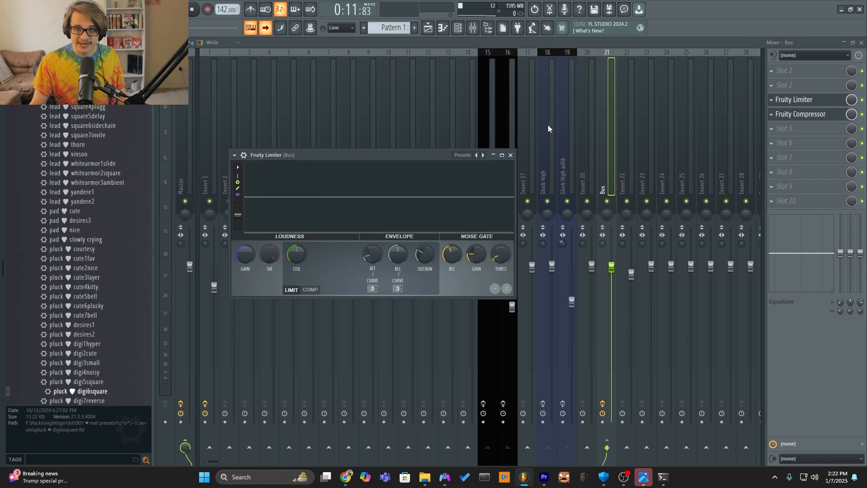
pyautogui.click(790, 103)
pyautogui.click(789, 103)
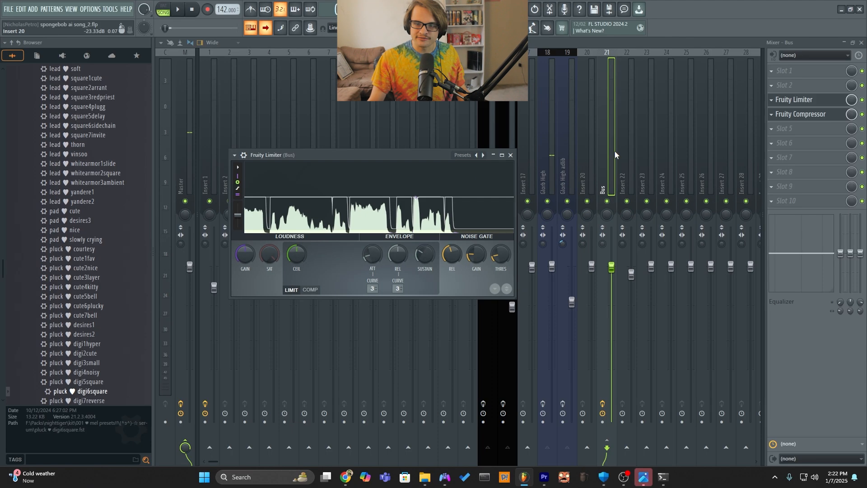
pyautogui.click(819, 66)
pyautogui.click(250, 27)
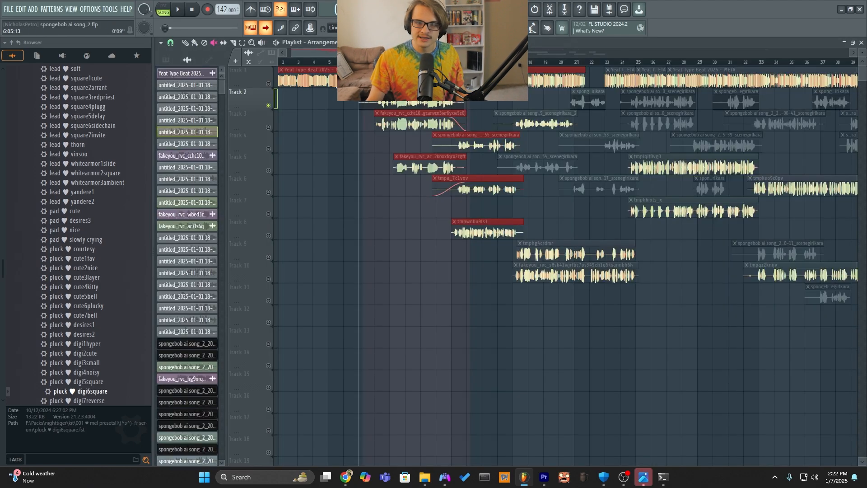
# Start exporting the selected section as a WAV file and choose the Spongebob Song folder inside December 2024 as its destination.
pyautogui.click(10, 10)
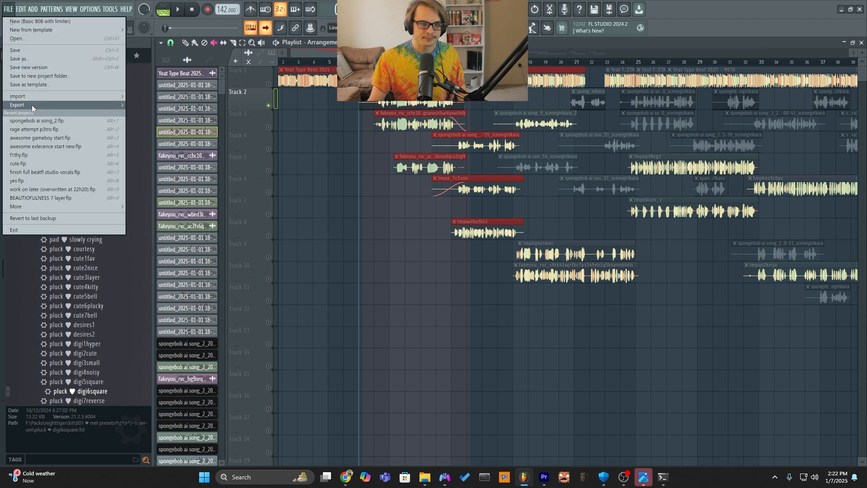
pyautogui.moveTo(31, 104)
pyautogui.click(146, 118)
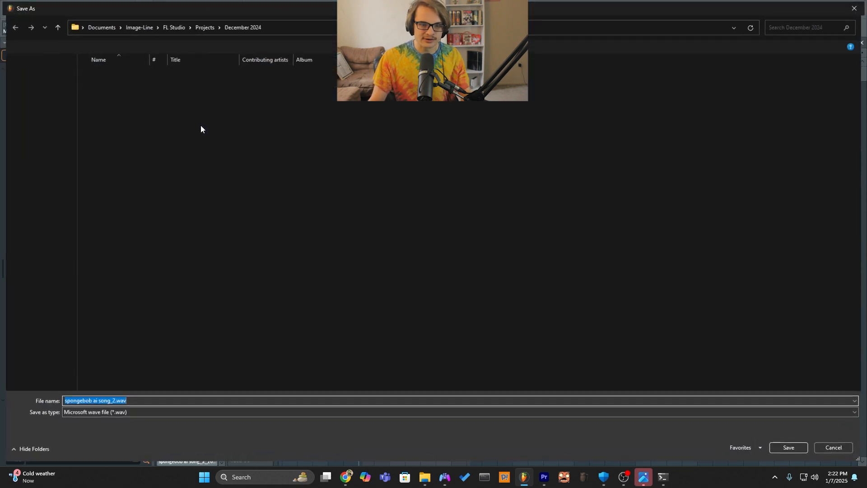
pyautogui.click(518, 175)
pyautogui.rightClick(596, 205)
pyautogui.click(150, 84)
pyautogui.doubleClick(149, 84)
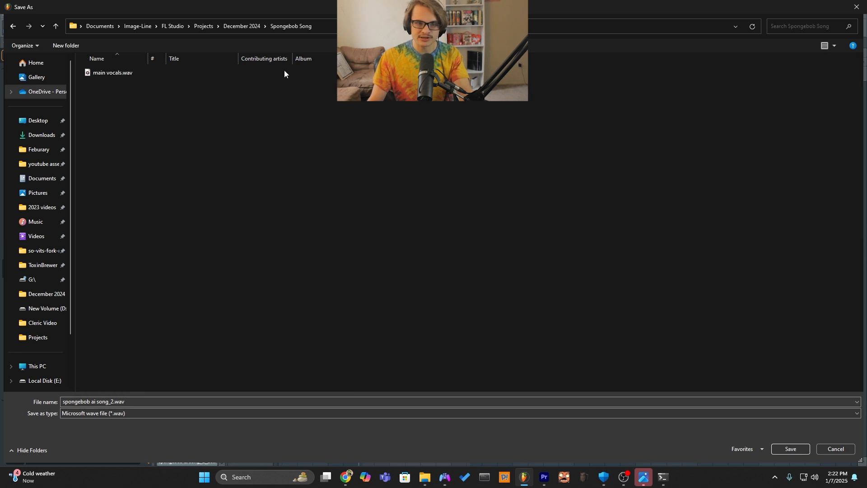
# Name the exported WAV file "Spongebob vocals 1" and save it.
pyautogui.tripleClick(116, 404)
pyautogui.write('Spongebob')
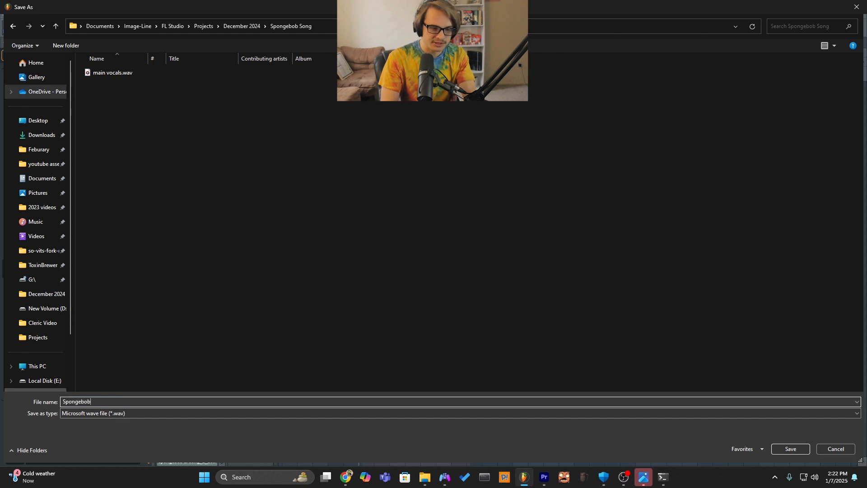
pyautogui.write(' vocals 1')
pyautogui.press('Return')
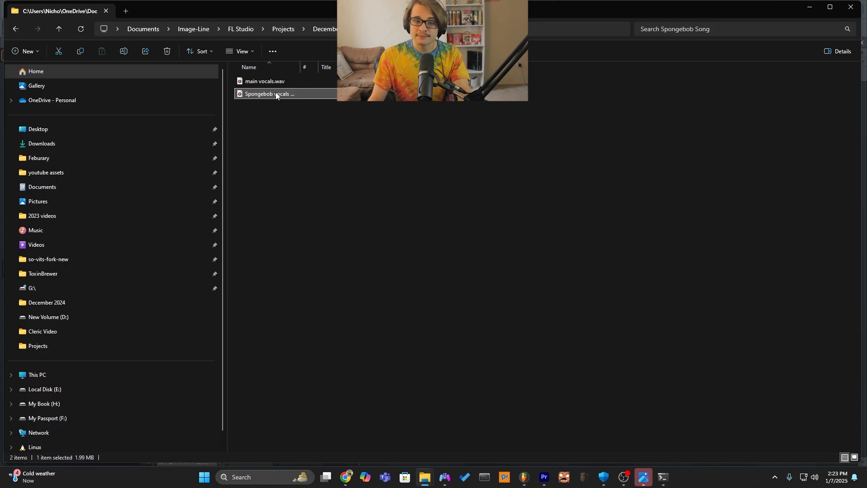
# Place main vocals.wav on Track 14 aligned with the start of the song, and delete the clip again.
pyautogui.moveTo(254, 87); pyautogui.dragTo(388, 362)
pyautogui.hotkey('alt', 'Tab')
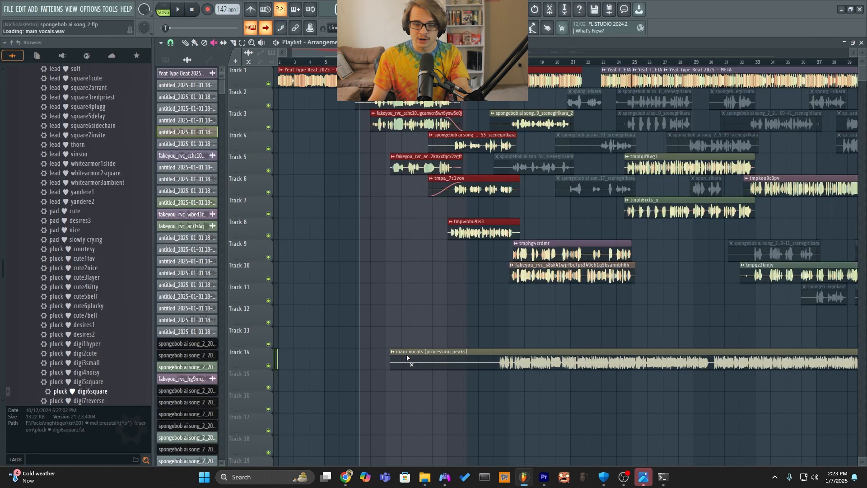
pyautogui.moveTo(565, 361); pyautogui.dragTo(408, 343)
pyautogui.scroll(-4, 655, 359)
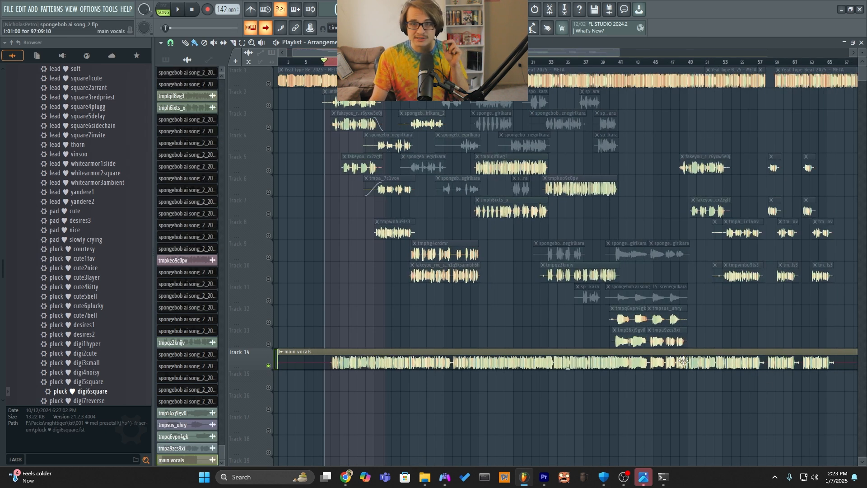
pyautogui.rightClick(412, 363)
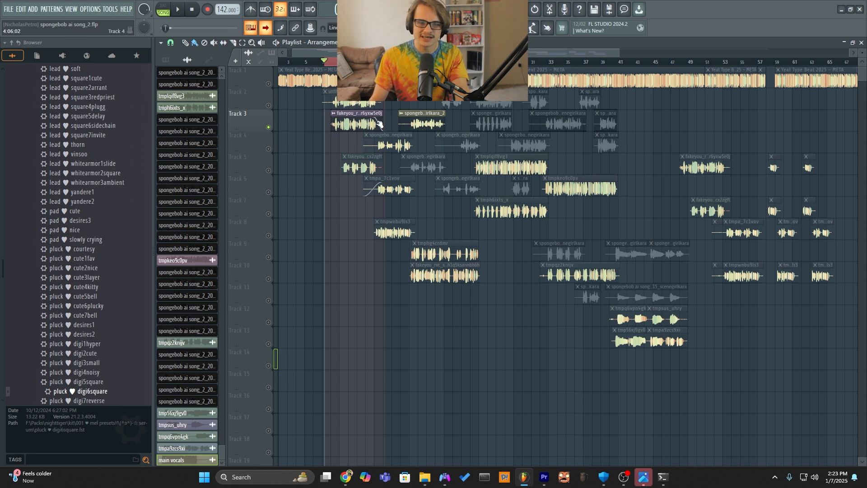
# Switch to the FakeYou SpongeBob SquarePants (Current) page in the browser and upload Spongebob vocals 1.wav for voice conversion.
pyautogui.click(345, 477)
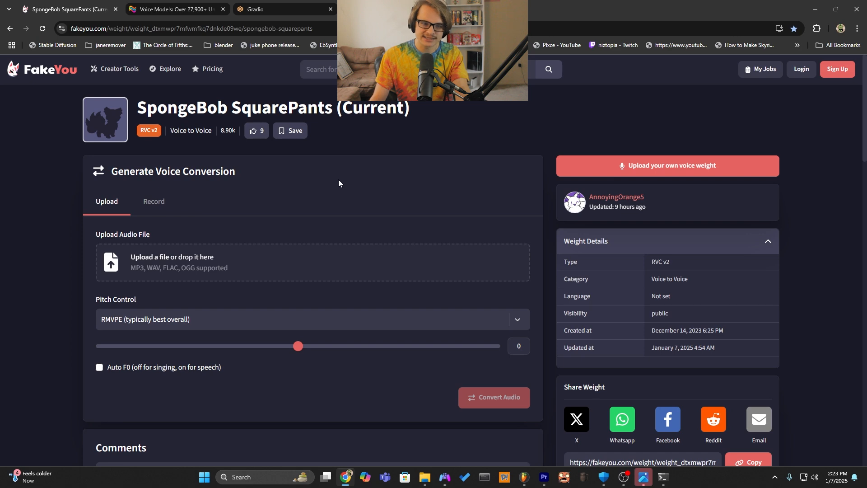
pyautogui.click(174, 261)
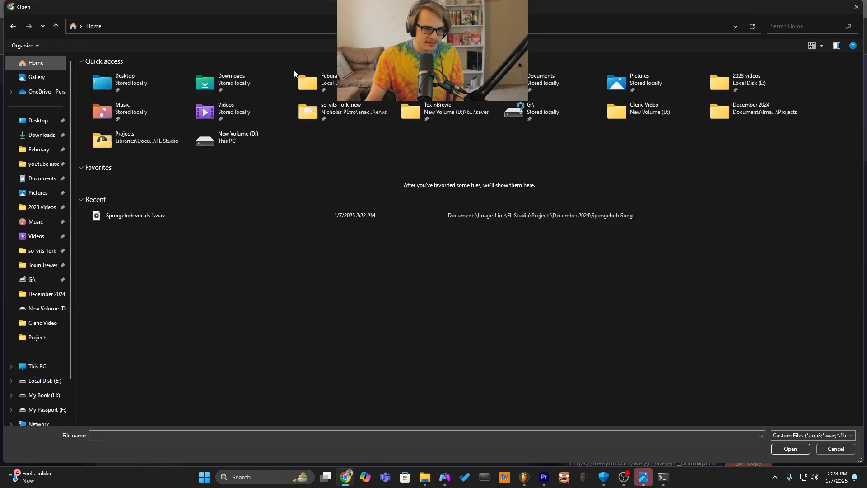
pyautogui.doubleClick(164, 215)
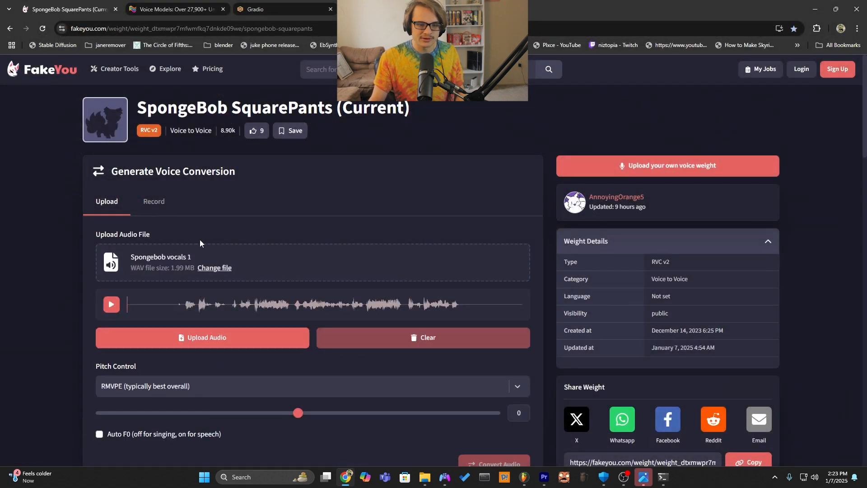
pyautogui.scroll(-2, 180, 237)
pyautogui.click(155, 244)
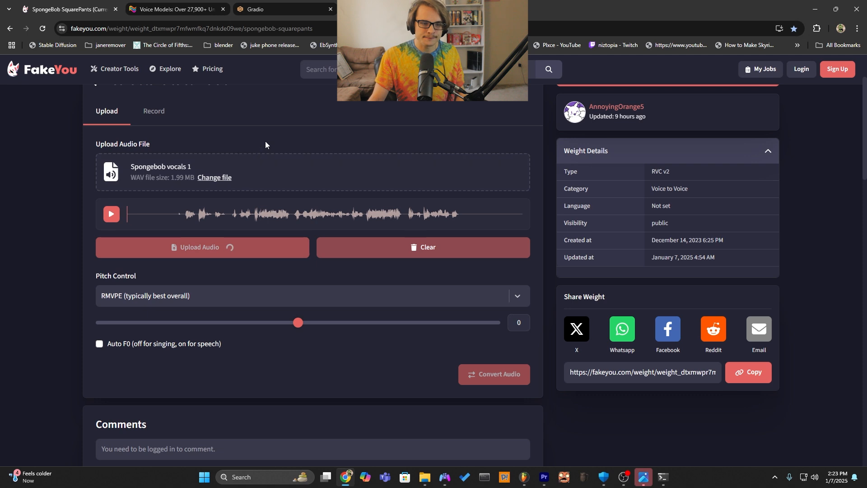
# Keep pitch control on RMVPE (typically best overall) and start the FakeYou conversion of Spongebob vocals 1.
pyautogui.click(190, 299)
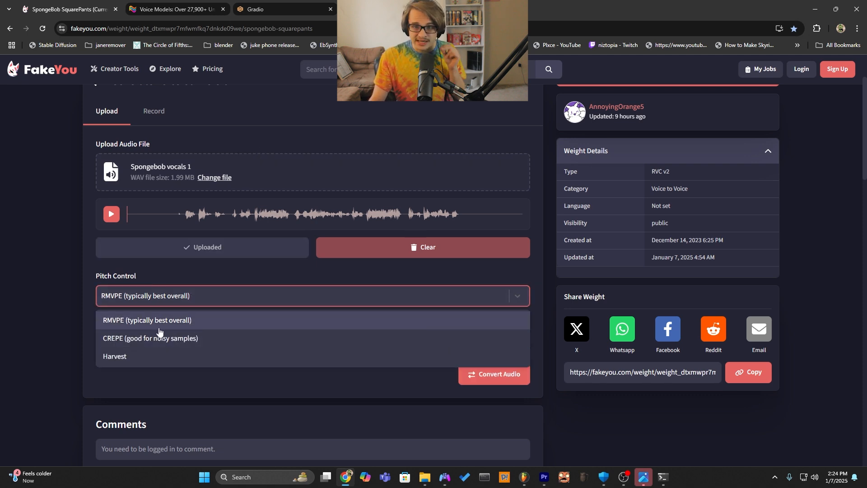
pyautogui.click(159, 329)
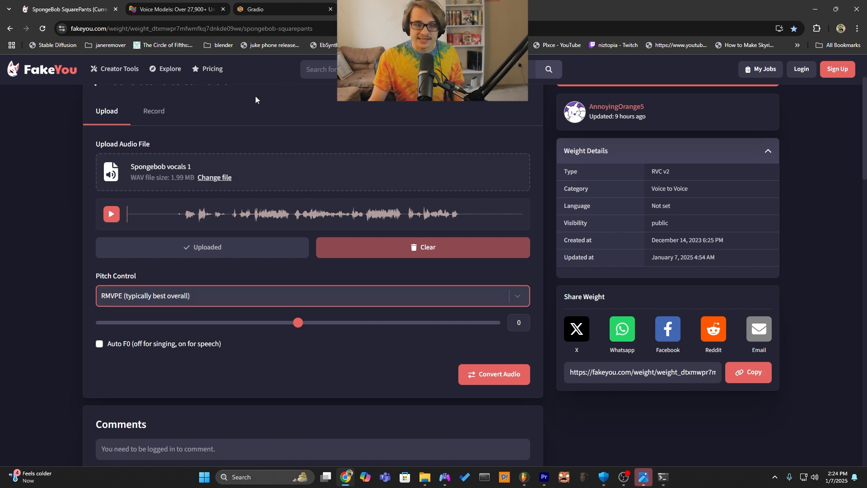
pyautogui.click(271, 9)
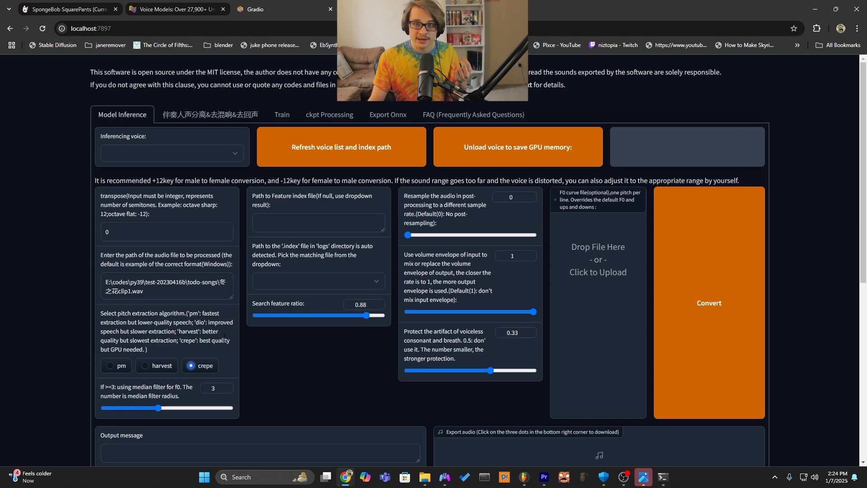
pyautogui.click(176, 9)
pyautogui.click(103, 9)
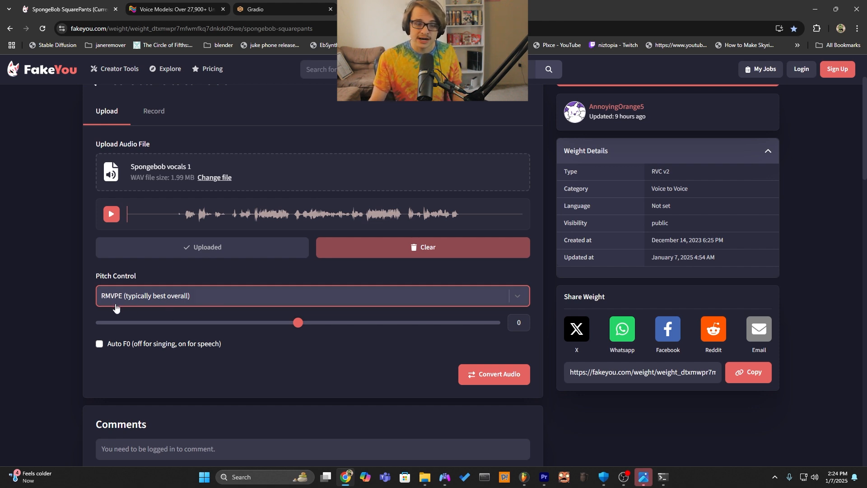
pyautogui.click(482, 375)
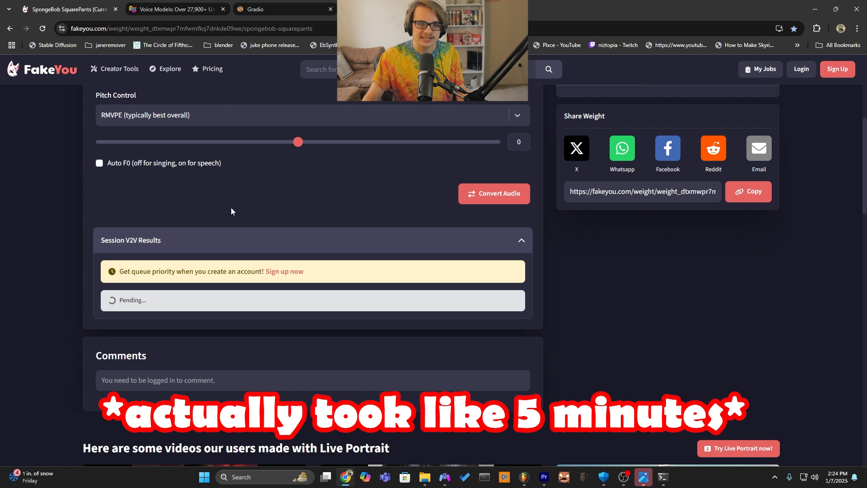
# In the Gradio page, choose SpongeBobSquarePants.pth as the inferencing voice with the index file SpongebobSquarepants/added_IVF3536_Flat_nprobe_1_v2.index.
pyautogui.click(256, 6)
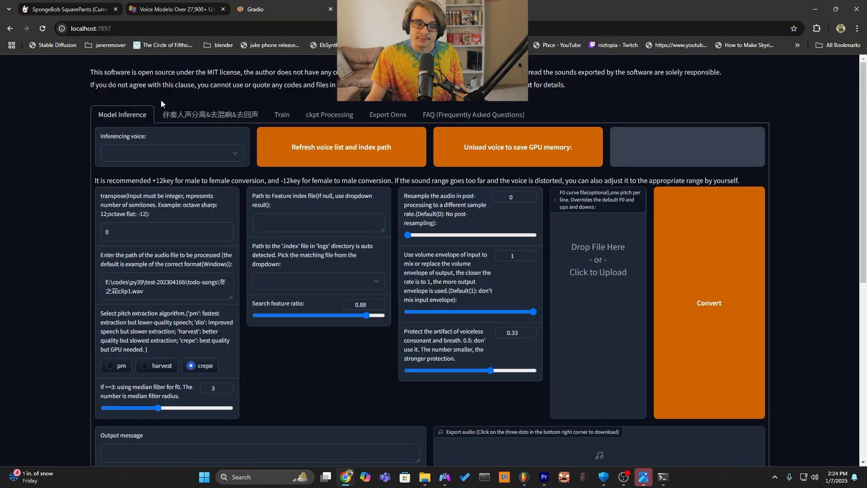
pyautogui.click(132, 159)
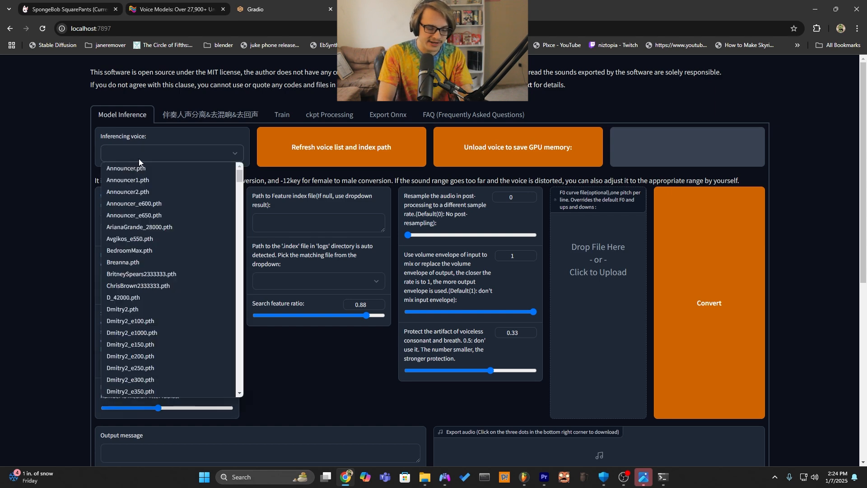
pyautogui.press('s')
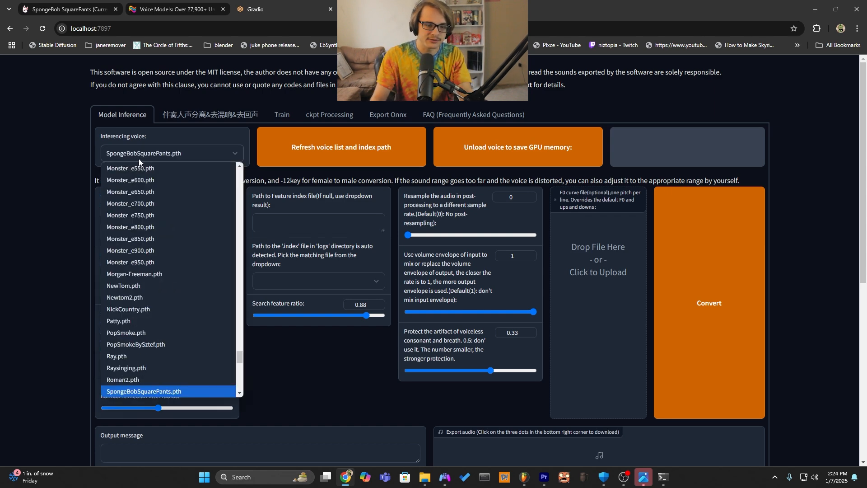
pyautogui.click(175, 392)
pyautogui.click(285, 277)
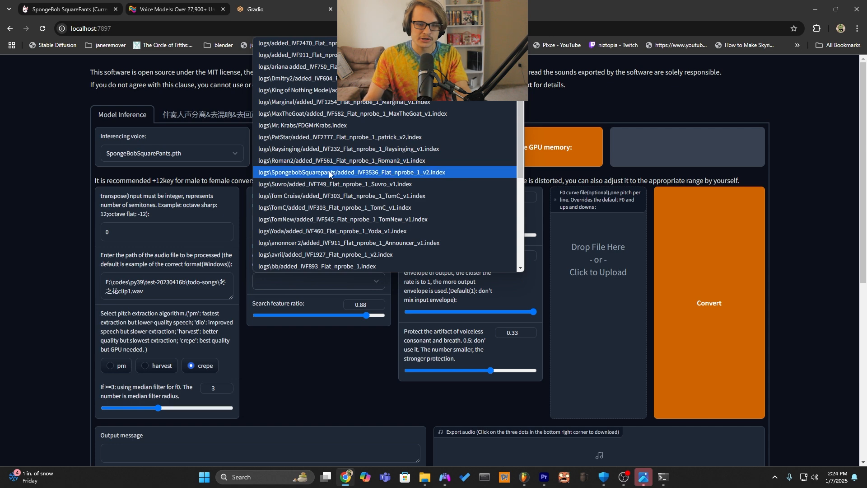
pyautogui.click(345, 173)
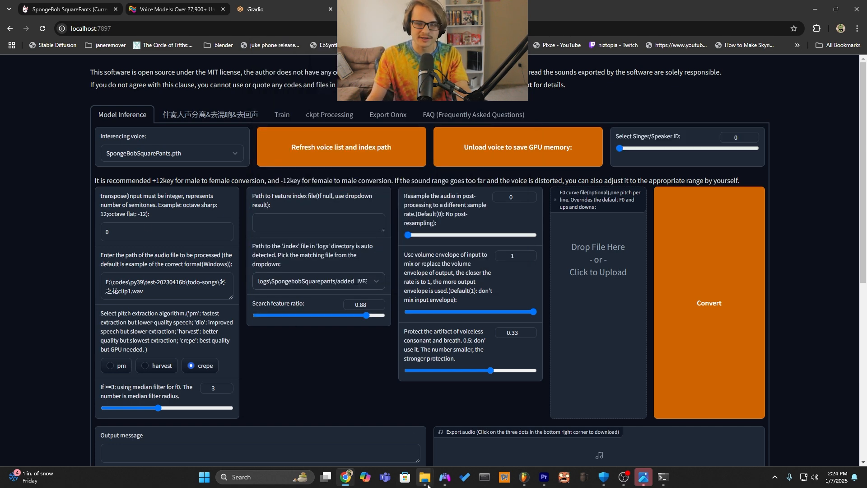
# Copy the path of Spongebob vocals 1.wav from File Explorer into Gradio as the audio to process and run the conversion.
pyautogui.moveTo(425, 477)
pyautogui.click(402, 431)
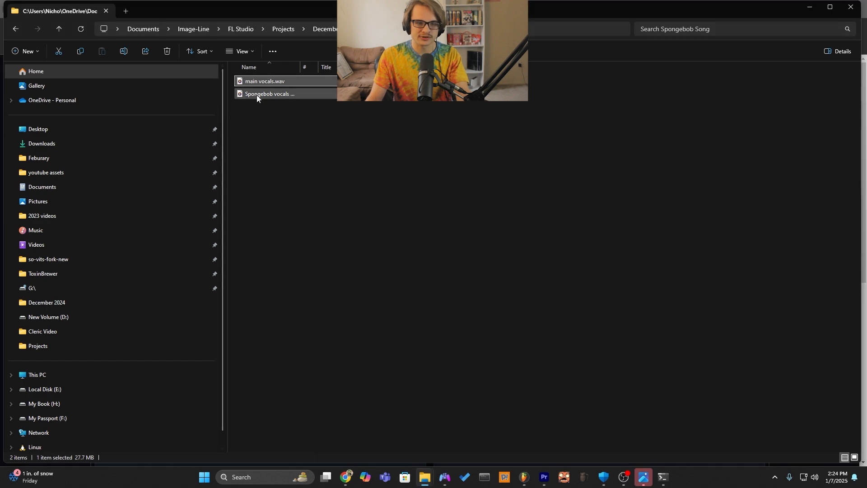
pyautogui.click(256, 96)
pyautogui.rightClick(308, 248)
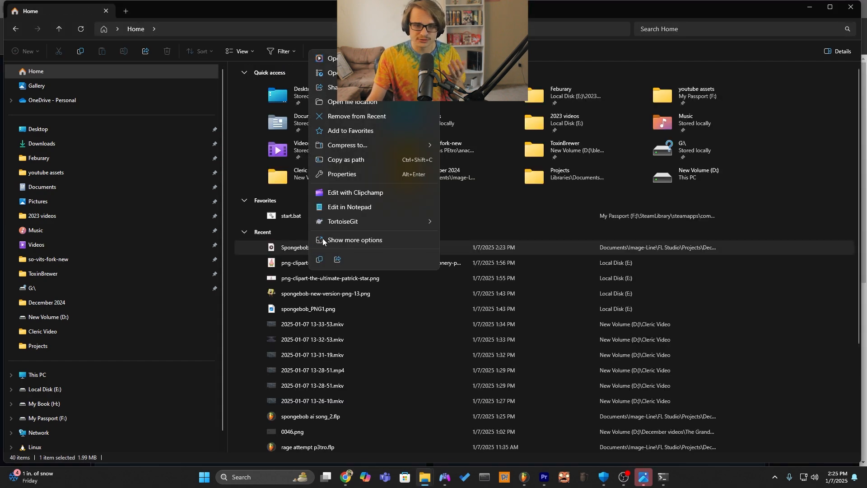
pyautogui.click(366, 159)
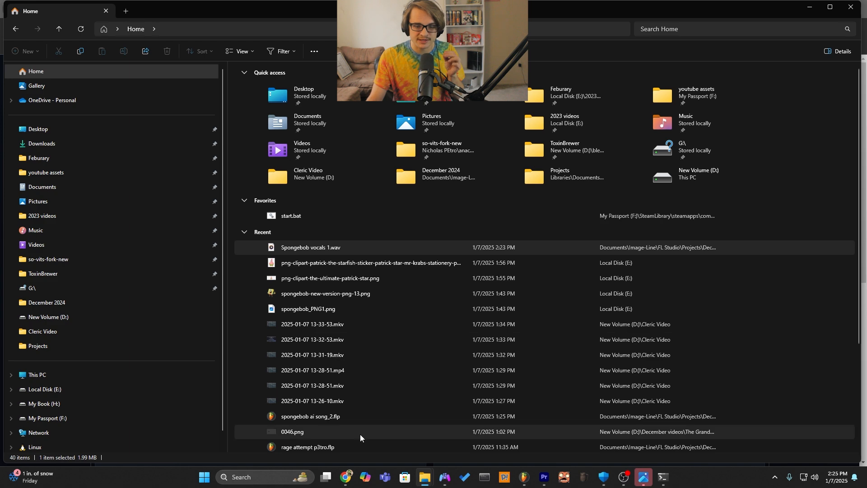
pyautogui.click(345, 477)
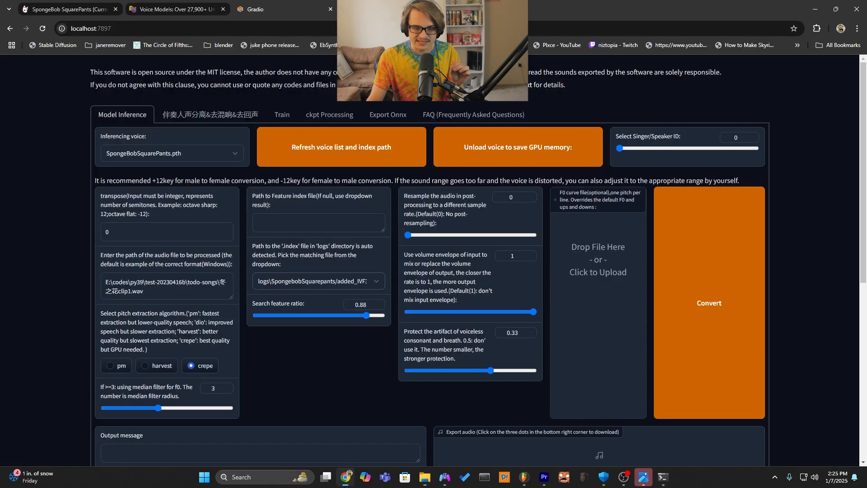
pyautogui.tripleClick(174, 292)
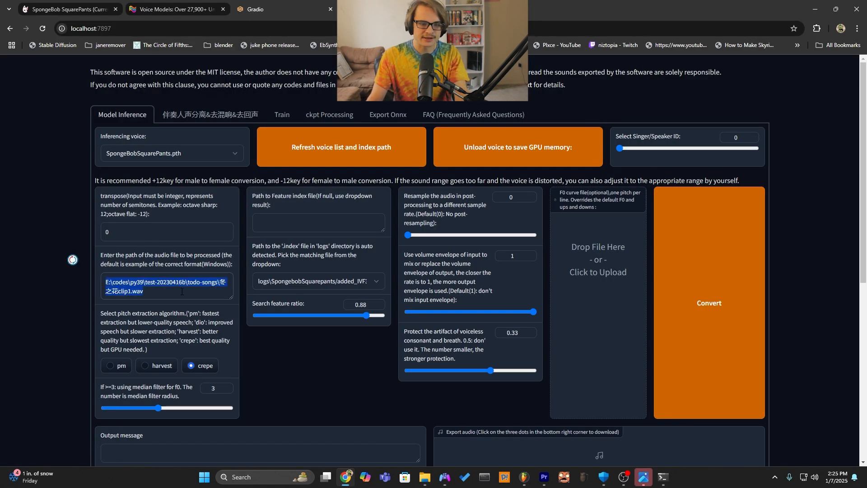
pyautogui.hotkey('ctrl', 'v')
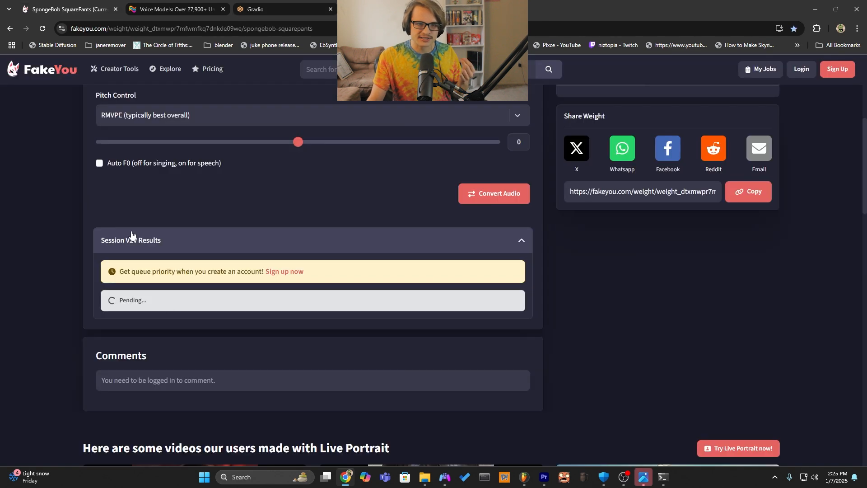
# Compare the progress of the FakeYou conversion with the output of the local Gradio conversion.
pyautogui.scroll(3, 120, 286)
pyautogui.scroll(-2, 329, 172)
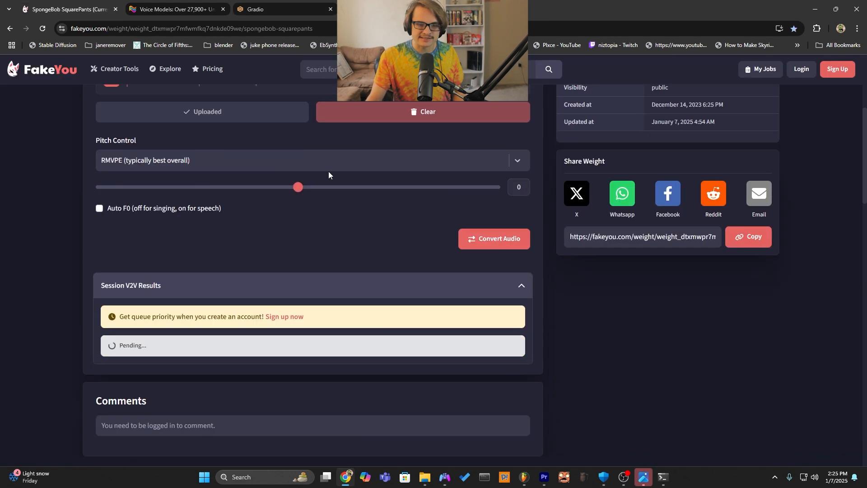
pyautogui.click(267, 9)
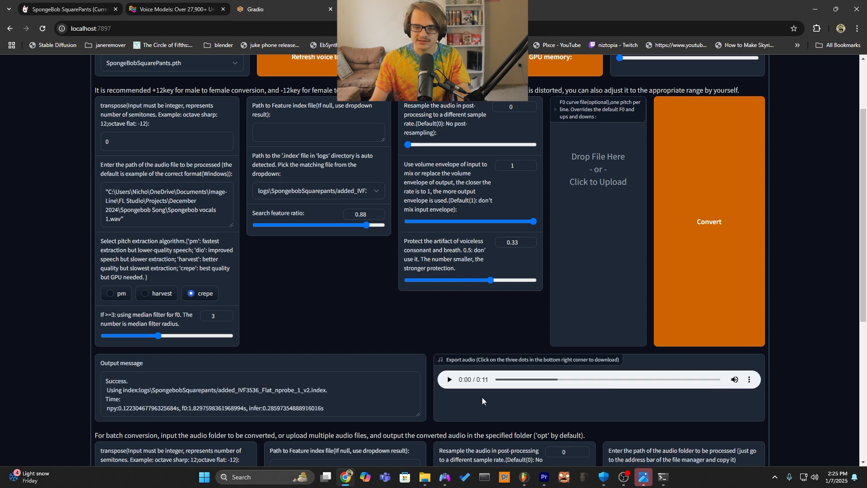
pyautogui.click(68, 9)
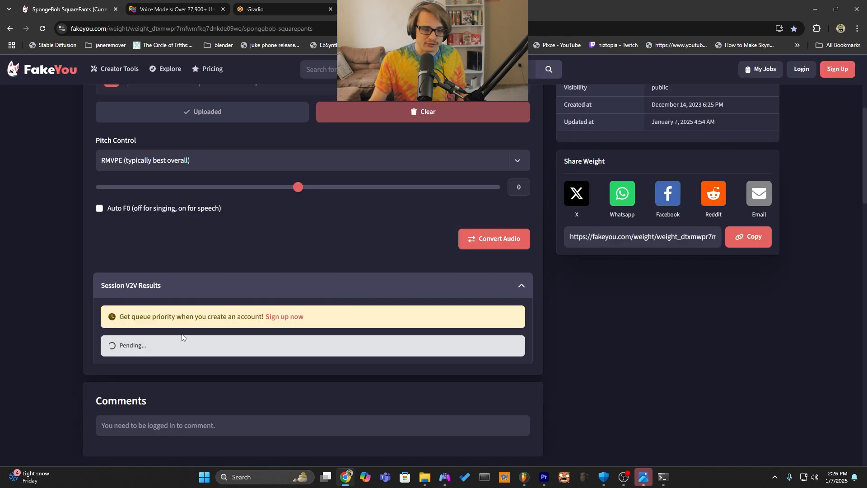
pyautogui.scroll(4, 110, 351)
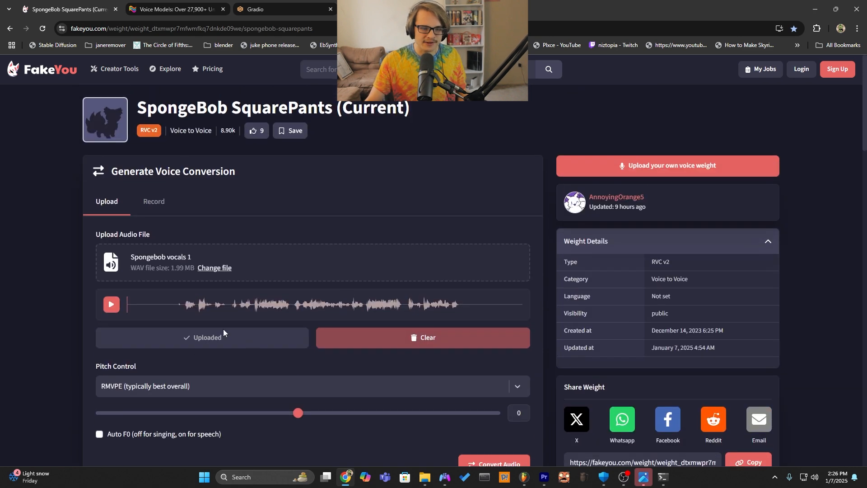
pyautogui.click(288, 9)
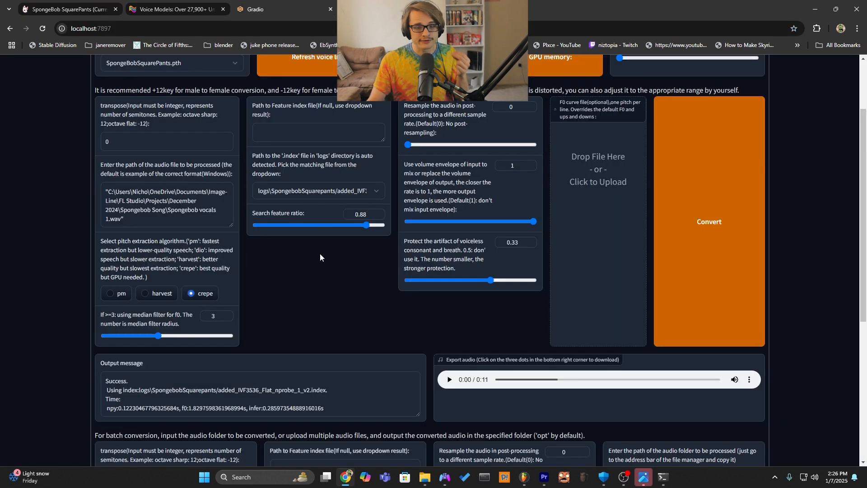
pyautogui.scroll(3, 162, 241)
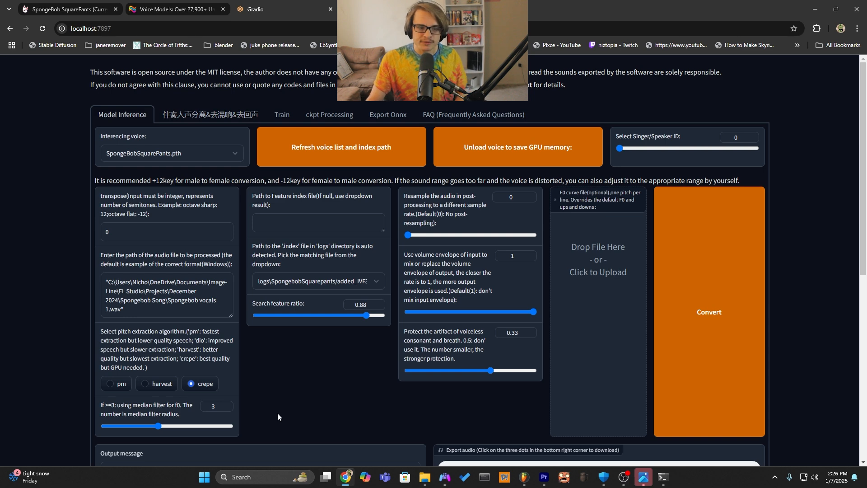
# Download the converted audio from Gradio and check the state of the FakeYou session result.
pyautogui.scroll(-2, 278, 413)
pyautogui.click(749, 380)
pyautogui.click(724, 360)
pyautogui.click(68, 9)
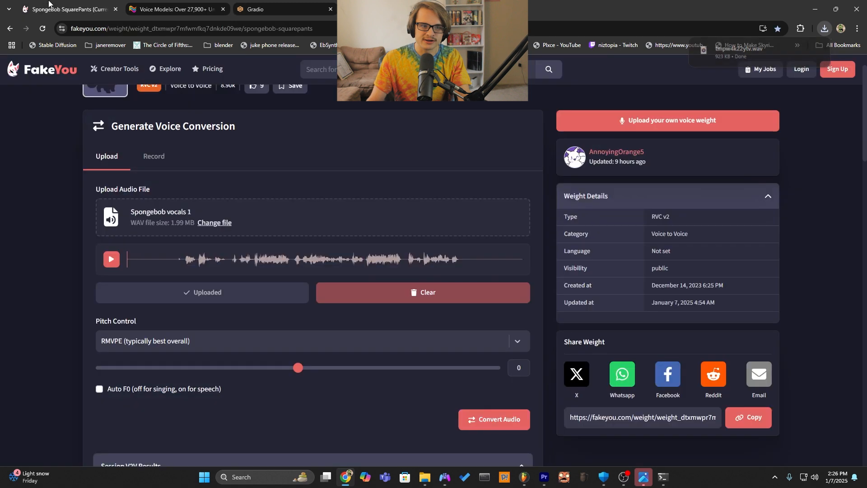
pyautogui.scroll(-5, 103, 296)
pyautogui.click(173, 313)
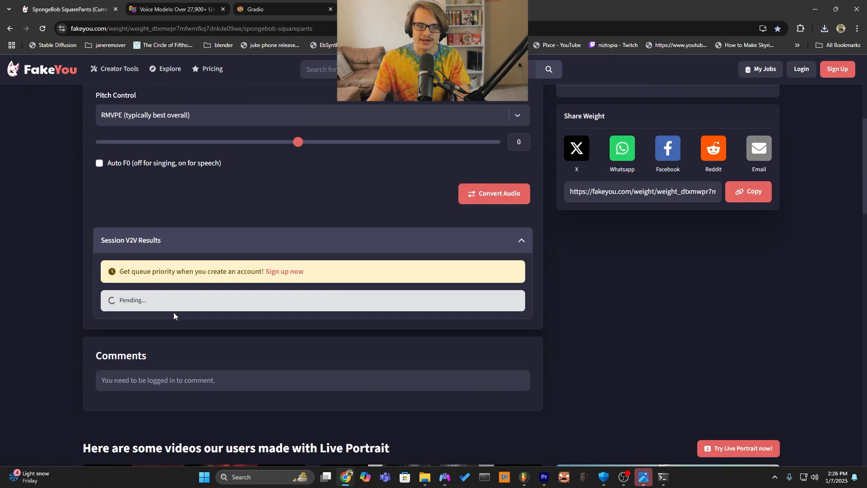
# Switch to FL Studio and place the downloaded tmpw4k22ytv.wav on Track 7 at the start of the selected section, with the track soloed.
pyautogui.click(825, 29)
pyautogui.moveTo(724, 72); pyautogui.dragTo(326, 208)
pyautogui.hotkey('alt', 'Tab')
pyautogui.hotkey('alt', 'Tab')
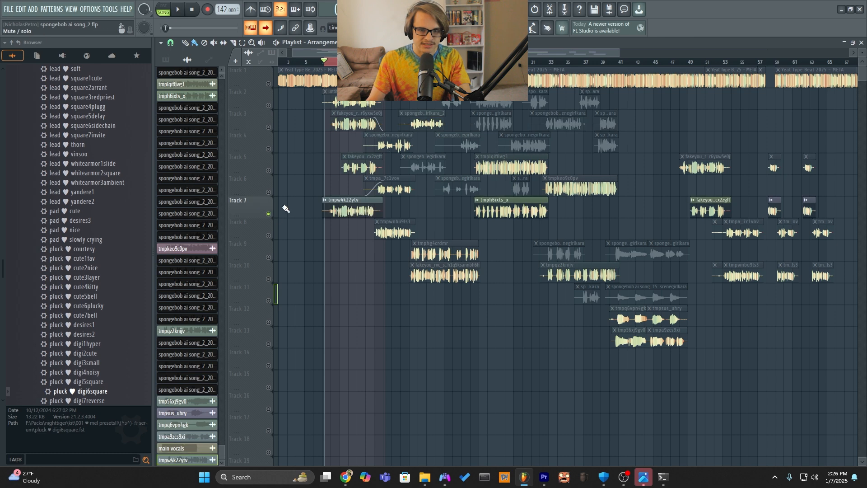
# Play back the converted SpongeBob clip soloed on Track 7 within the selected section.
pyautogui.scroll(3, 615, 65)
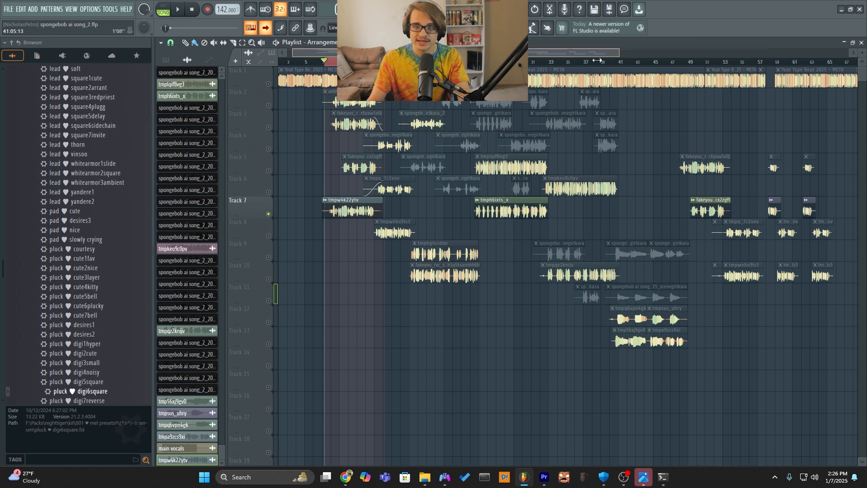
pyautogui.press('space')
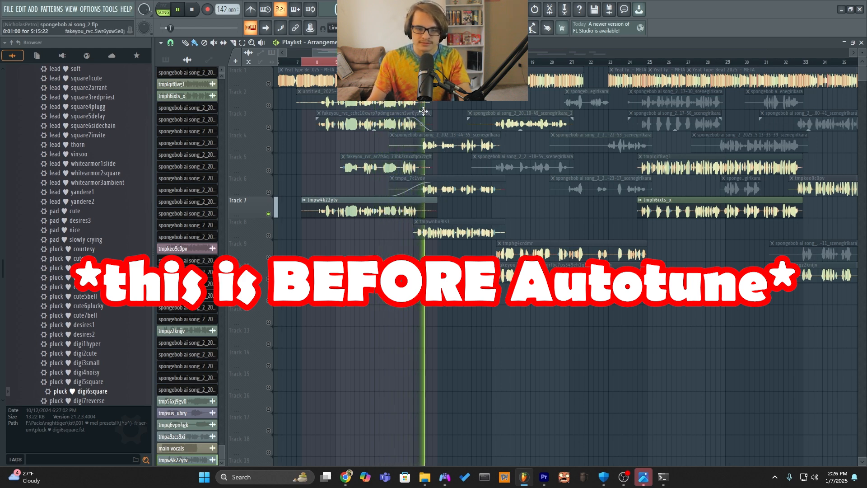
pyautogui.press('space')
pyautogui.press('space')
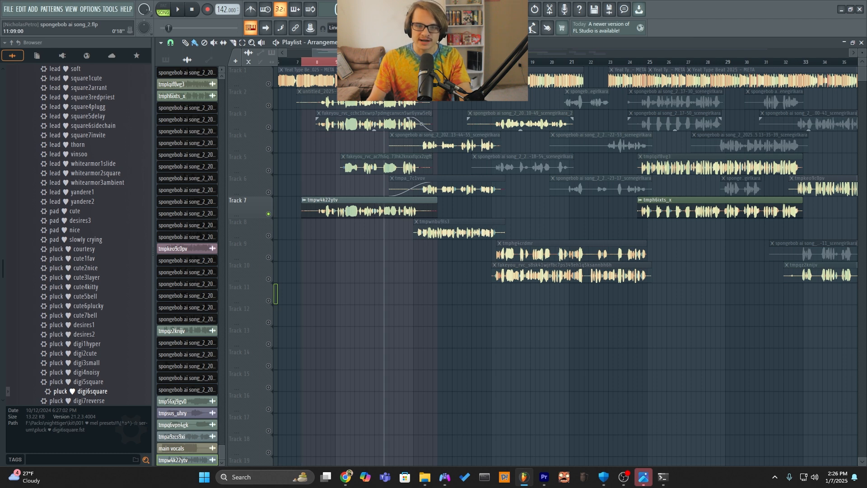
pyautogui.press('space')
# Inspect the Fruity Limiter's noise gate on the mixer's Bus track and return to the playlist.
pyautogui.press('F9')
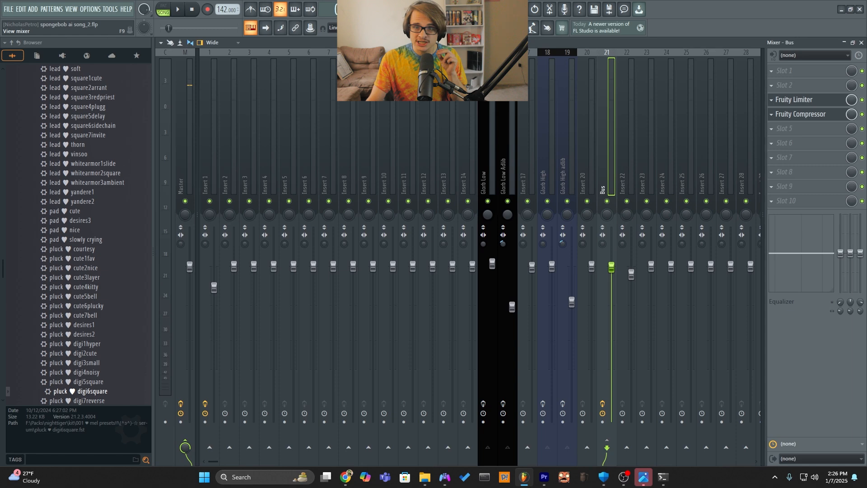
pyautogui.click(793, 100)
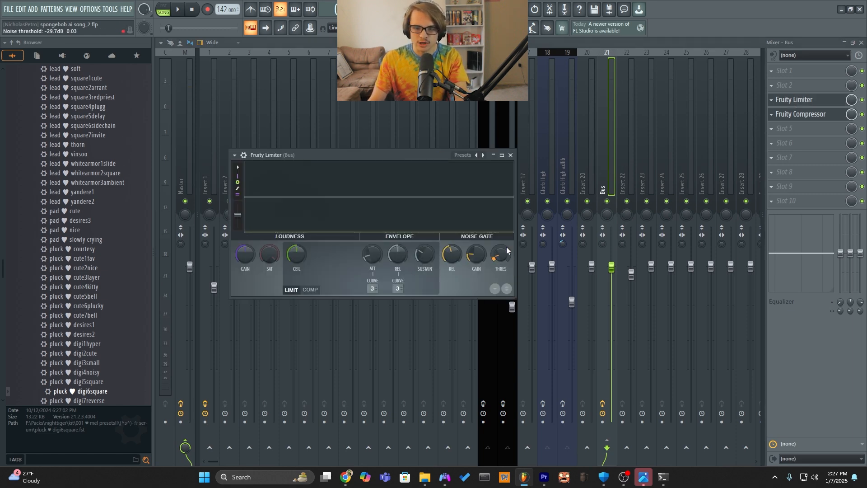
pyautogui.click(809, 100)
pyautogui.click(458, 28)
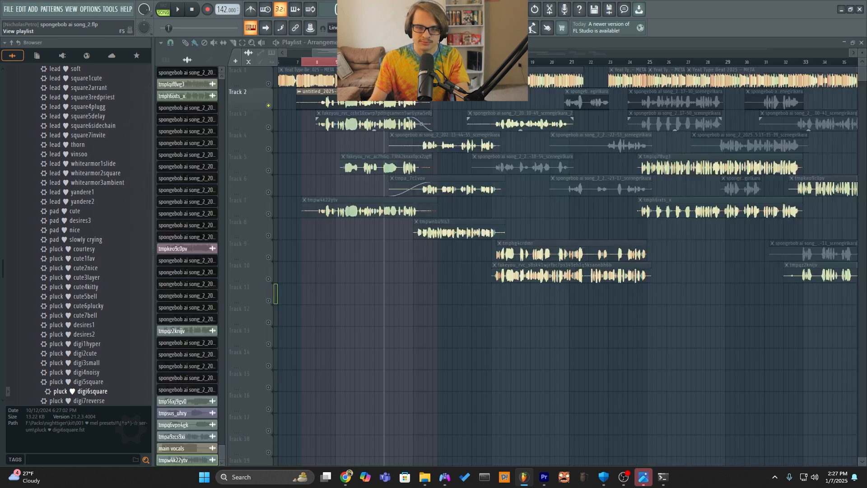
# Export the selected section with Track 2 soloed as a wave file into the Spongebob Song folder.
pyautogui.click(9, 9)
pyautogui.moveTo(90, 107)
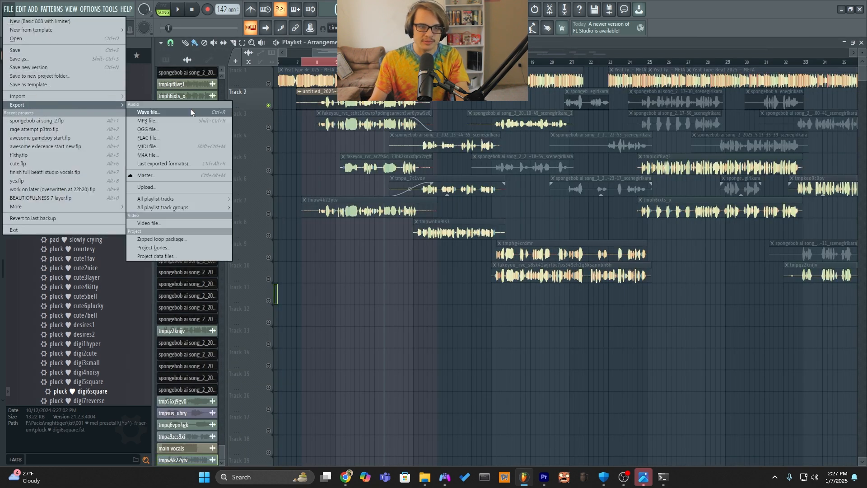
pyautogui.click(192, 108)
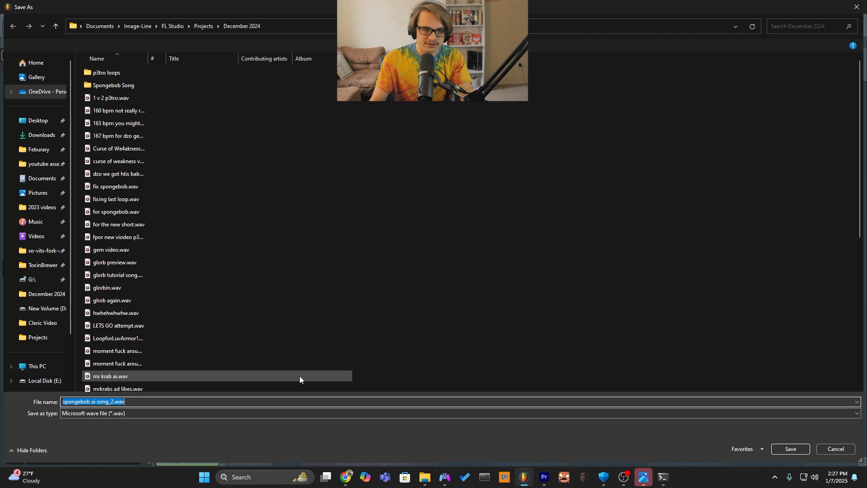
pyautogui.doubleClick(113, 85)
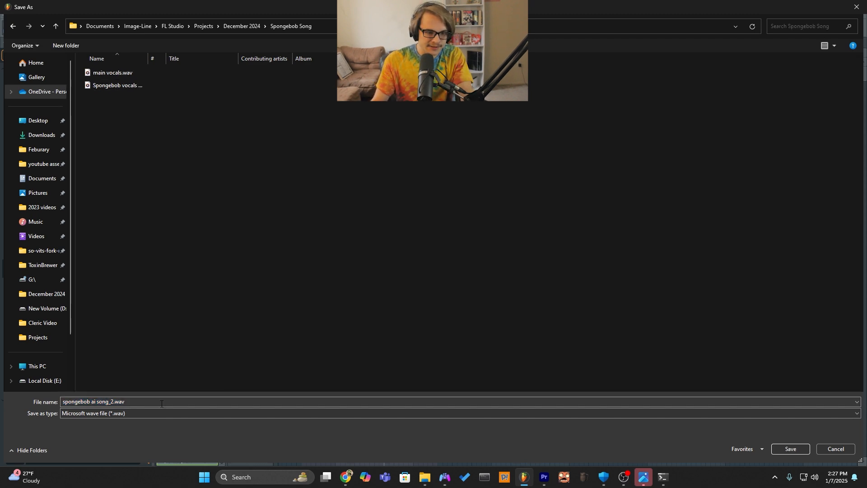
pyautogui.press('Return')
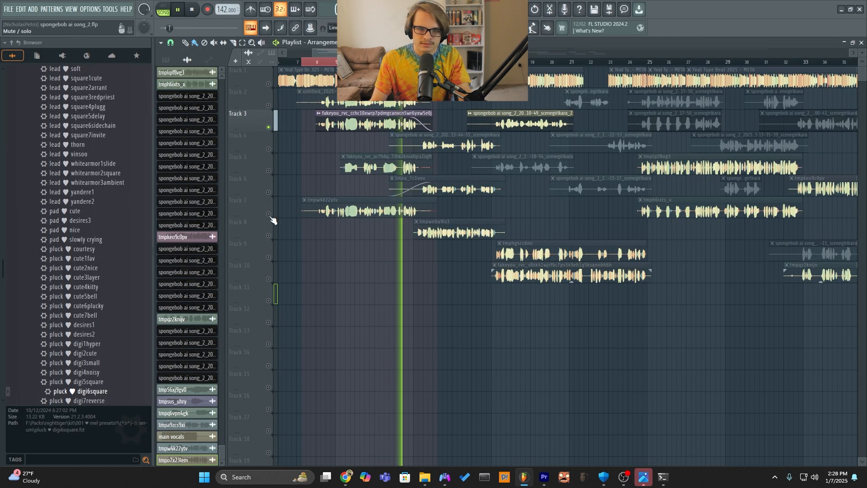
# Switch to Chrome, check the FakeYou conversion, and set the voiceless consonant and breath protection in the Gradio RVC page to 0.29.
pyautogui.hotkey('alt', 'Tab')
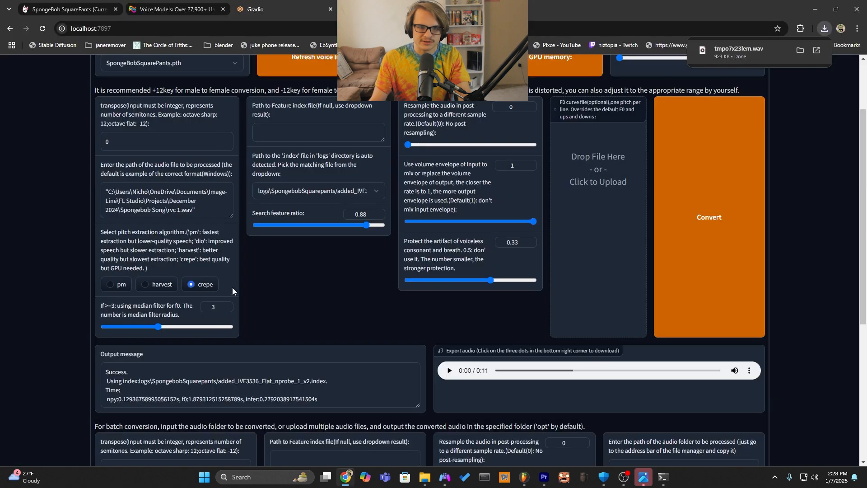
pyautogui.click(27, 5)
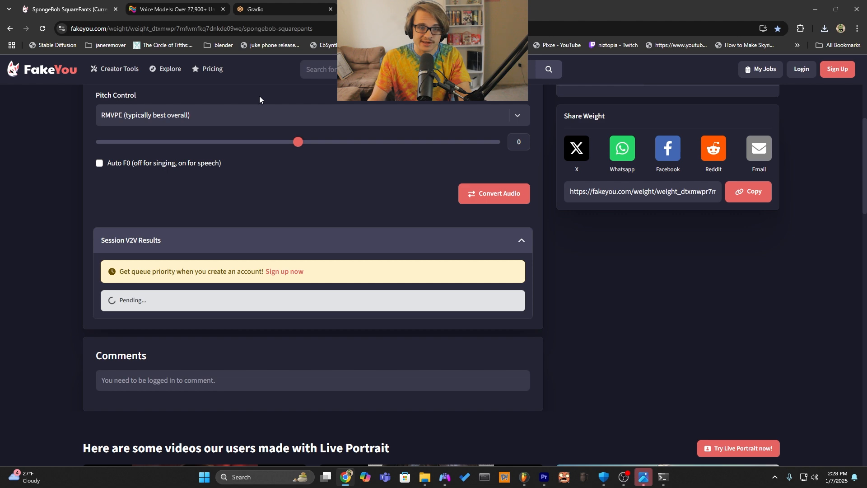
pyautogui.click(287, 3)
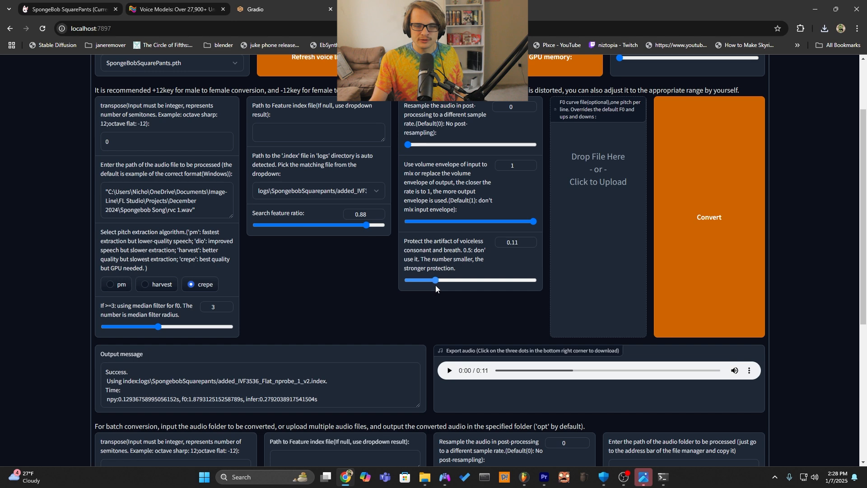
pyautogui.moveTo(460, 283); pyautogui.dragTo(480, 280)
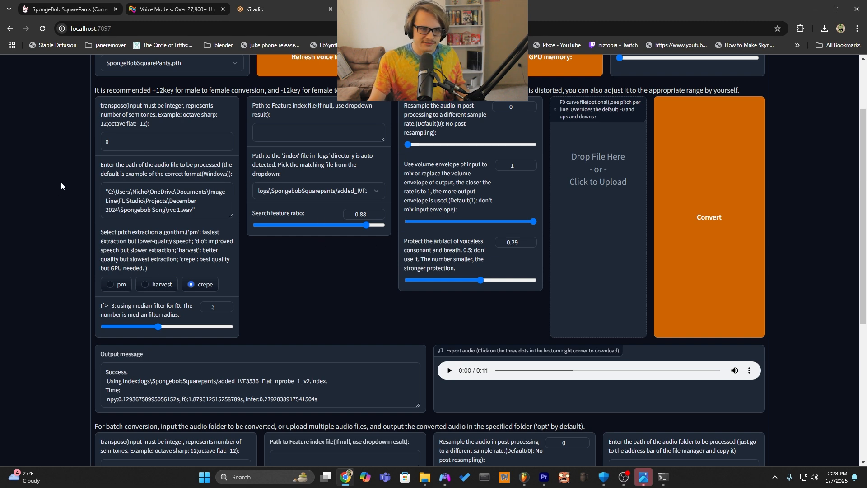
# Open the finished SpongeBob SquarePants (Current) result on FakeYou and download its converted audio.
pyautogui.click(45, 6)
pyautogui.scroll(2, 340, 219)
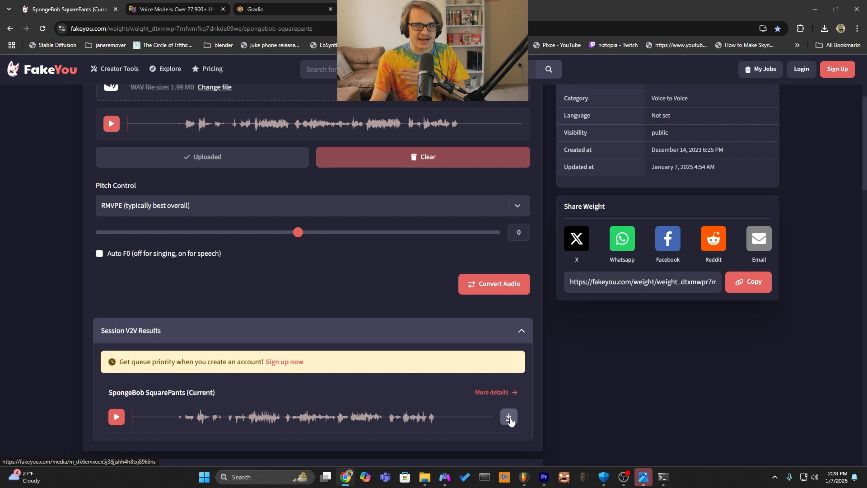
pyautogui.click(509, 427)
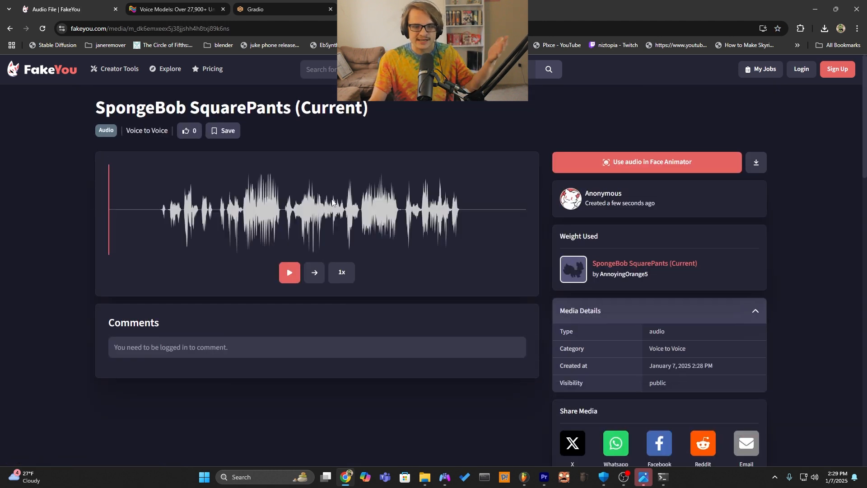
pyautogui.click(754, 163)
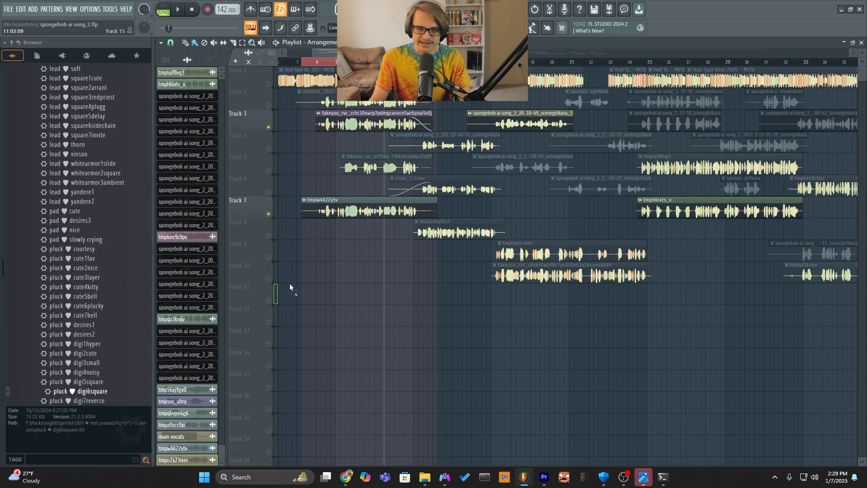
# Place the downloaded FakeYou clip in FL Studio on Track 9 at the section start, and delete the section's vocal clips on Tracks 7 and 2.
pyautogui.moveTo(289, 284); pyautogui.dragTo(345, 260)
pyautogui.moveTo(405, 254); pyautogui.dragTo(381, 251)
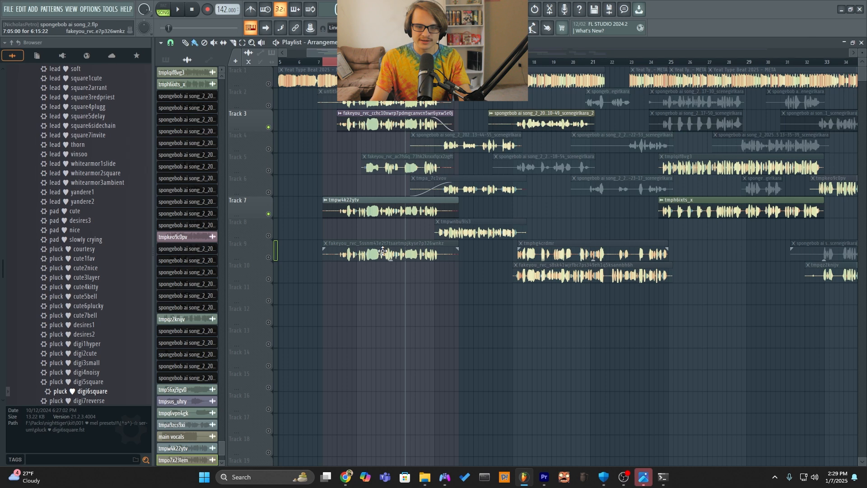
pyautogui.rightClick(269, 258)
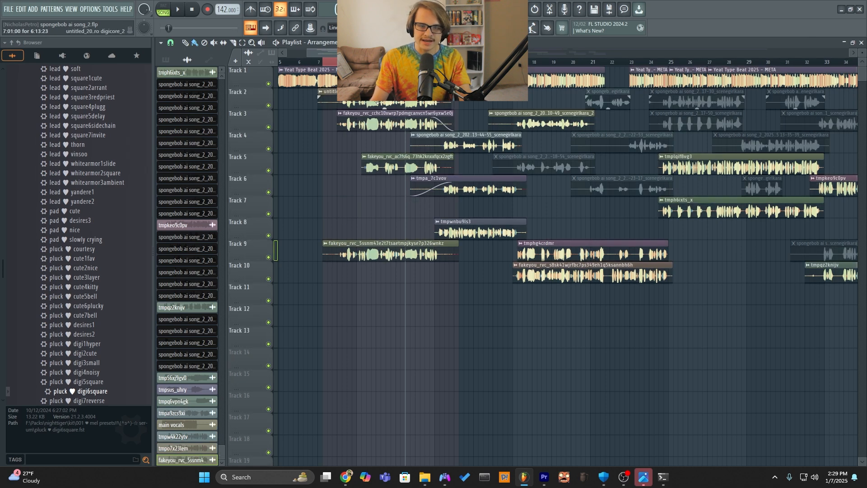
pyautogui.rightClick(434, 96)
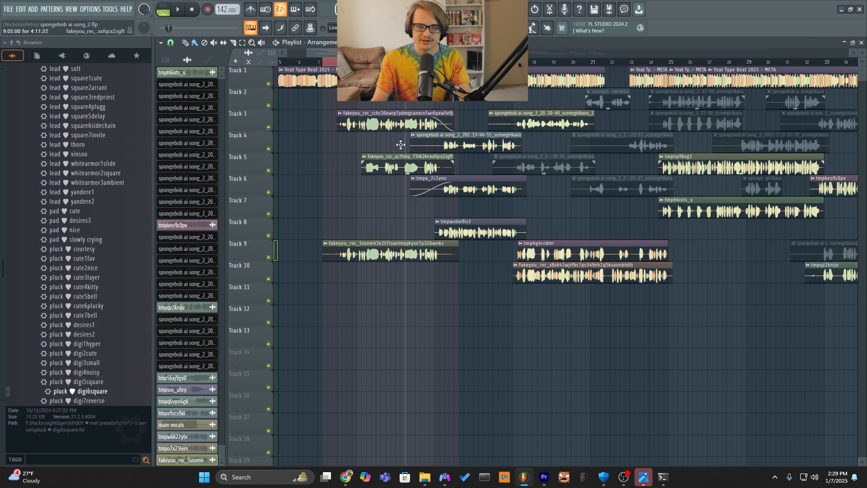
# Route the FakeYou clip on Track 9 to the Glorb High mixer track and play it back with Track 9 soloed.
pyautogui.doubleClick(403, 255)
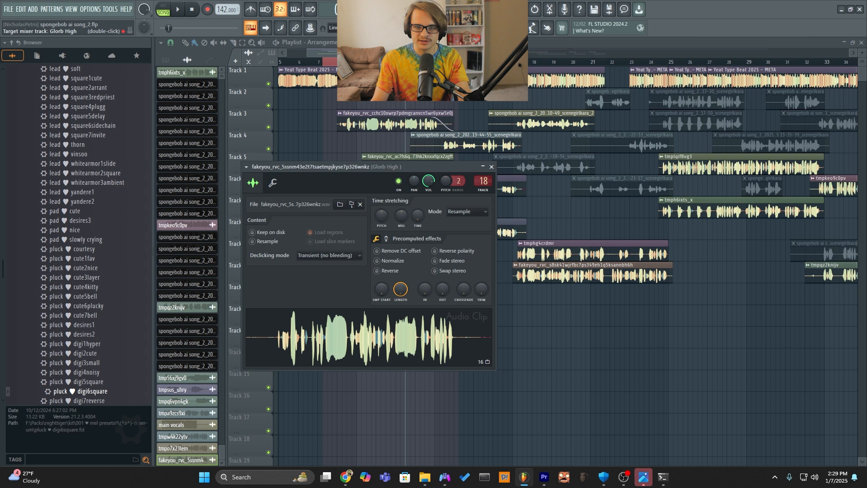
pyautogui.middleClick(448, 119)
pyautogui.rightClick(269, 257)
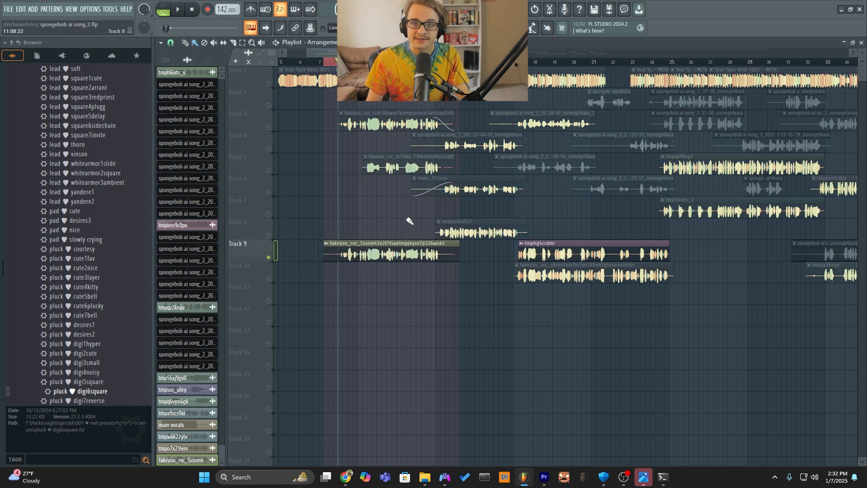
pyautogui.press('space')
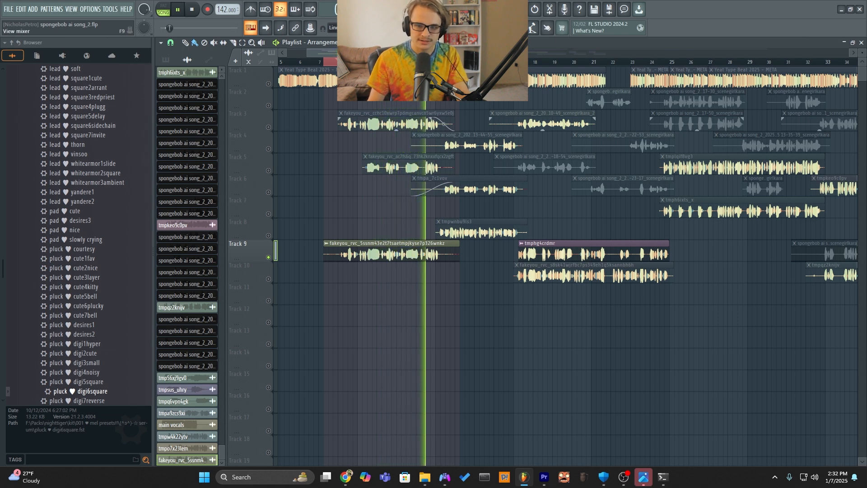
pyautogui.press('space')
# View the Glorb High effects chain in the mixer, and in the playlist unsolo Track 9 and delete its FakeYou clip from the selected section.
pyautogui.press('F9')
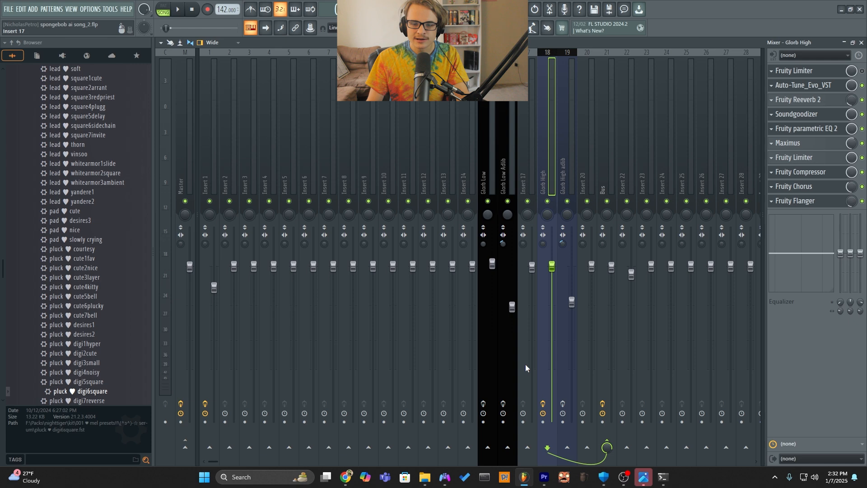
pyautogui.click(444, 28)
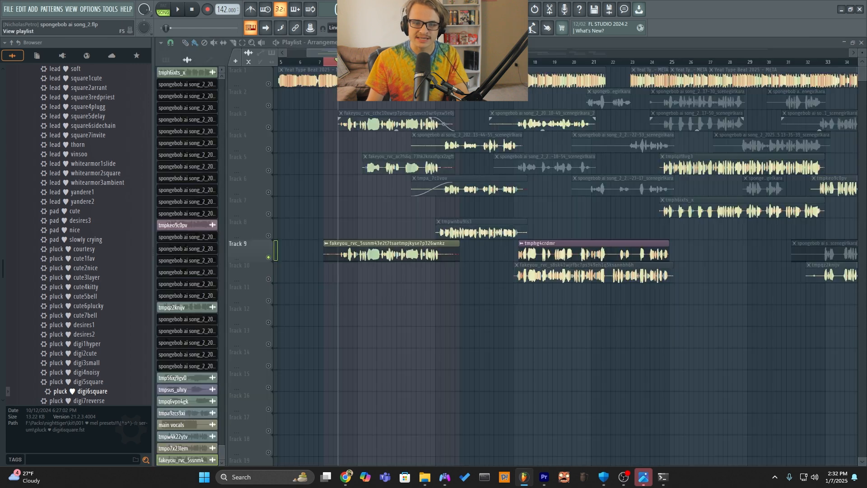
pyautogui.rightClick(268, 257)
pyautogui.rightClick(364, 252)
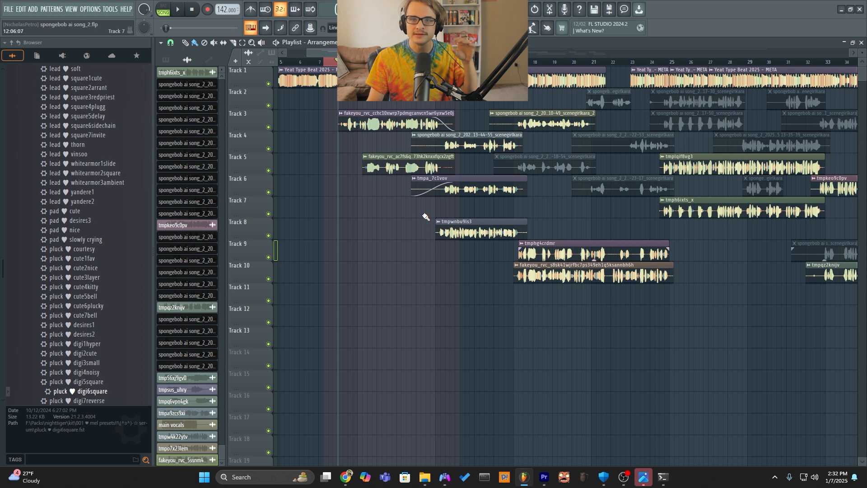
# Switch to Chrome, return to the FakeYou audio page and close the separate tab playing the audio file.
pyautogui.click(346, 477)
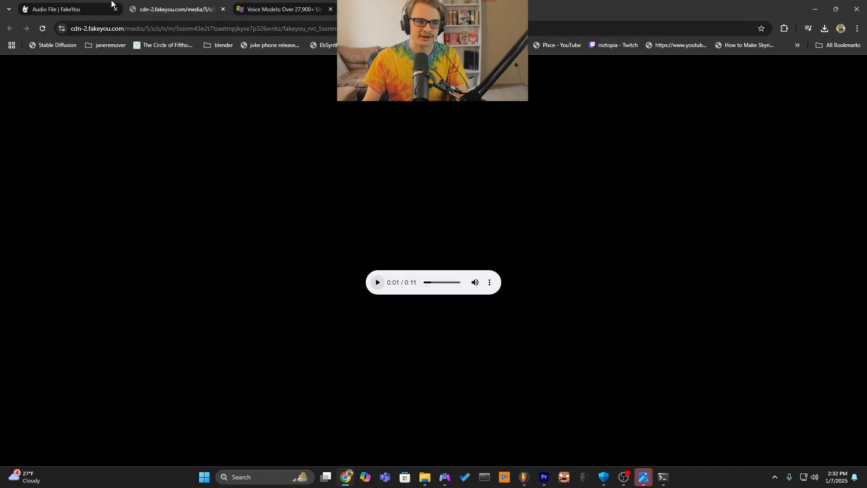
pyautogui.click(92, 11)
pyautogui.click(223, 9)
# Open FakeYou's Voice to Voice page, search the voices for "patrick star" and choose the Patrick Star (Spongebob) voice.
pyautogui.click(147, 130)
pyautogui.write('patrick star')
pyautogui.press('Return')
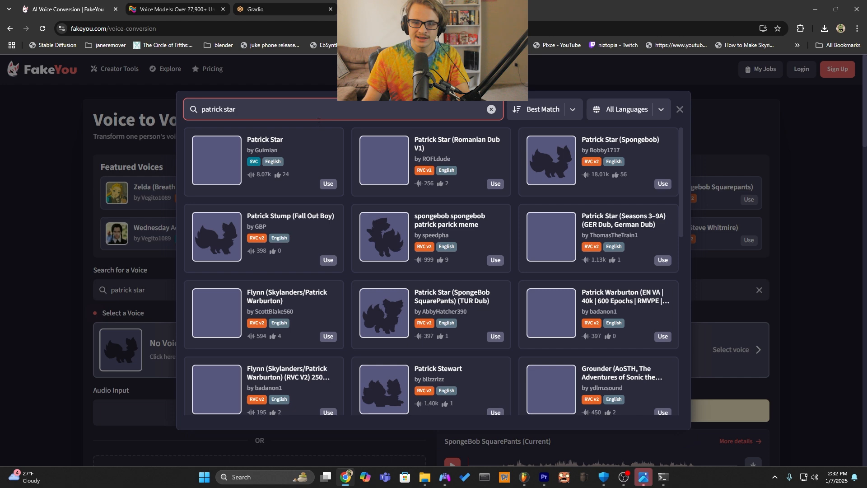
pyautogui.click(635, 156)
pyautogui.scroll(-4, 237, 251)
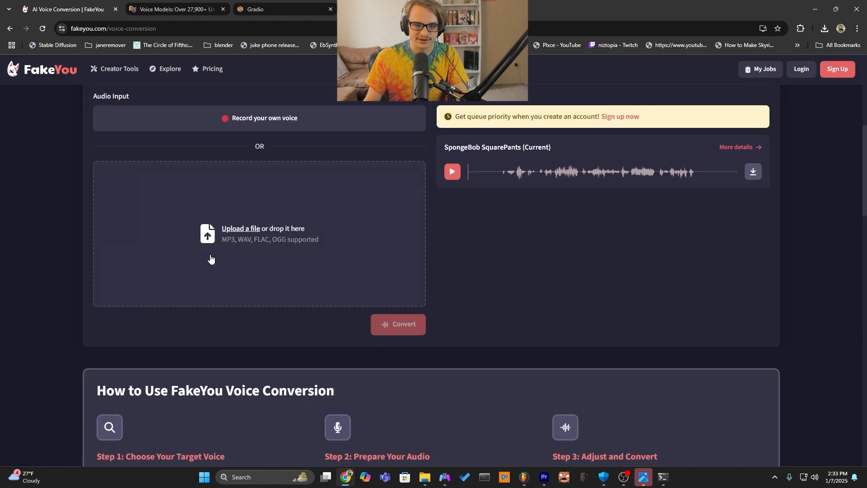
pyautogui.scroll(3, 321, 205)
pyautogui.scroll(-1, 323, 211)
# Go to voice-models.com and search the AI voice models for "spongebob squarepants".
pyautogui.click(297, 2)
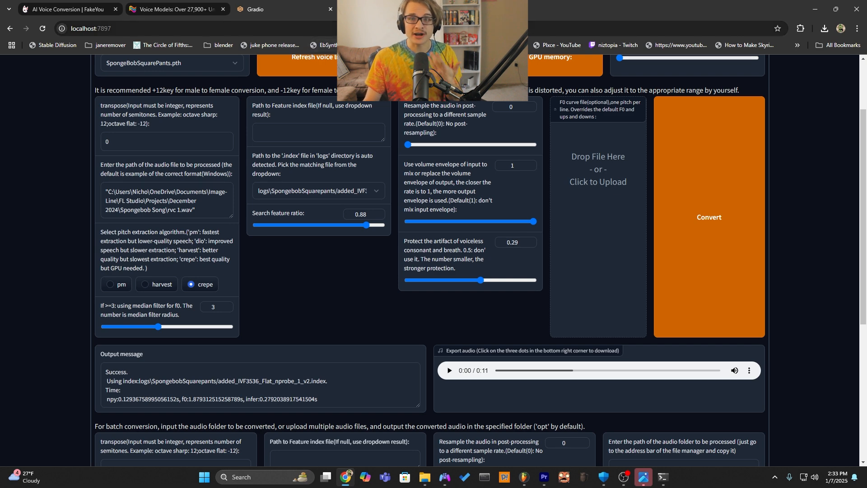
pyautogui.click(184, 9)
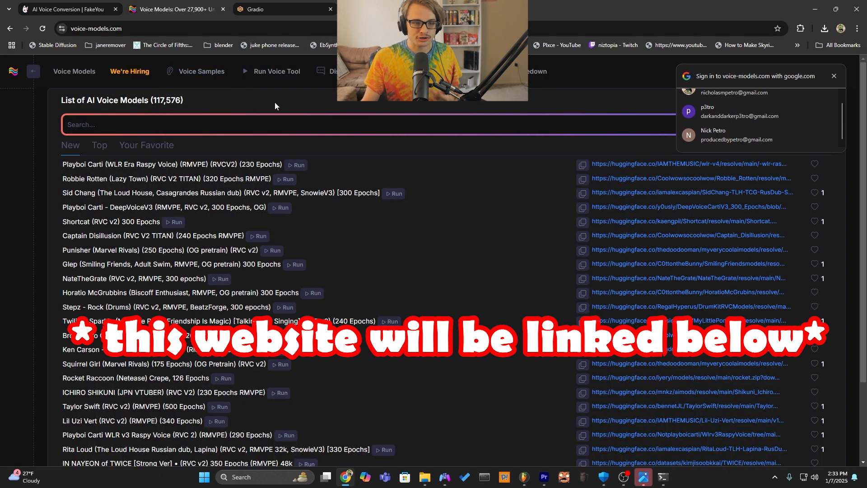
pyautogui.click(215, 131)
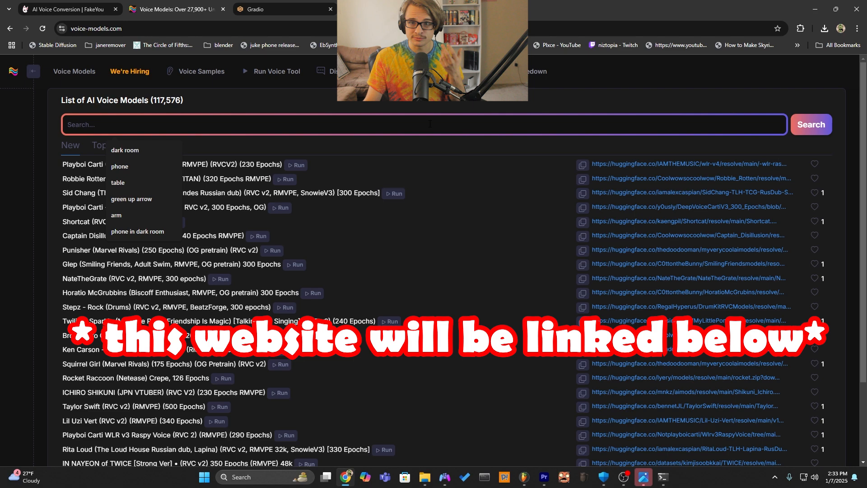
pyautogui.write('spongebob')
pyautogui.press('Return')
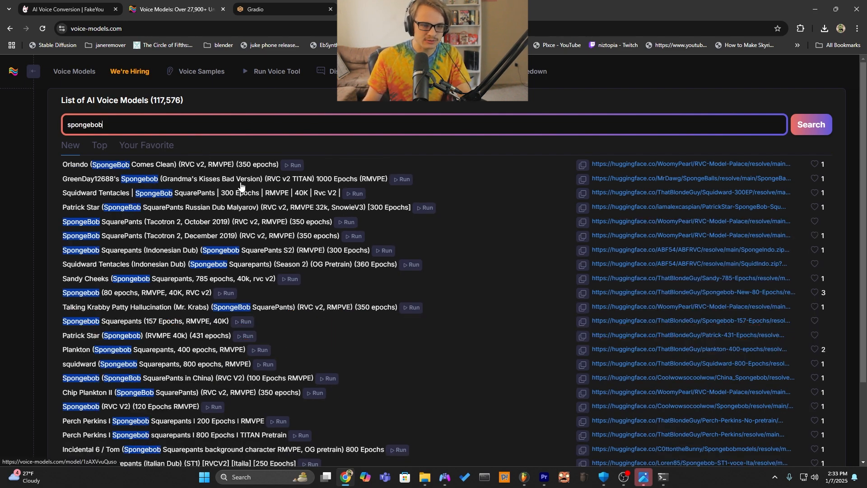
pyautogui.write('sq')
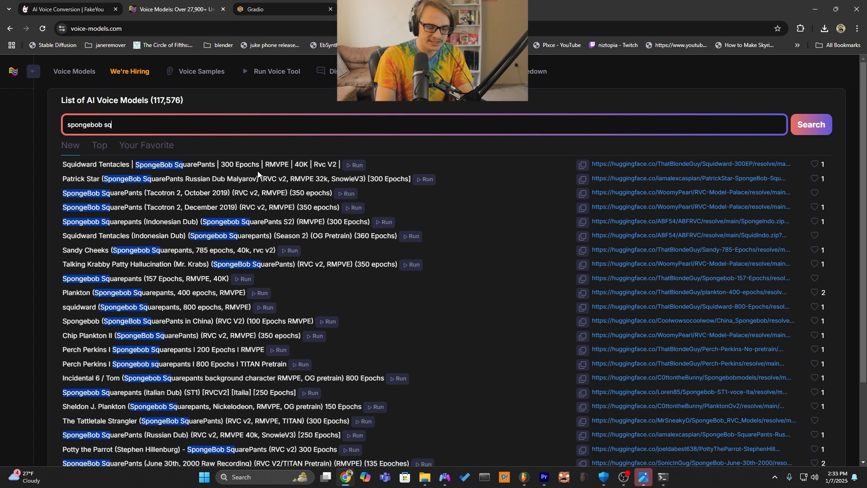
pyautogui.write('uarepants')
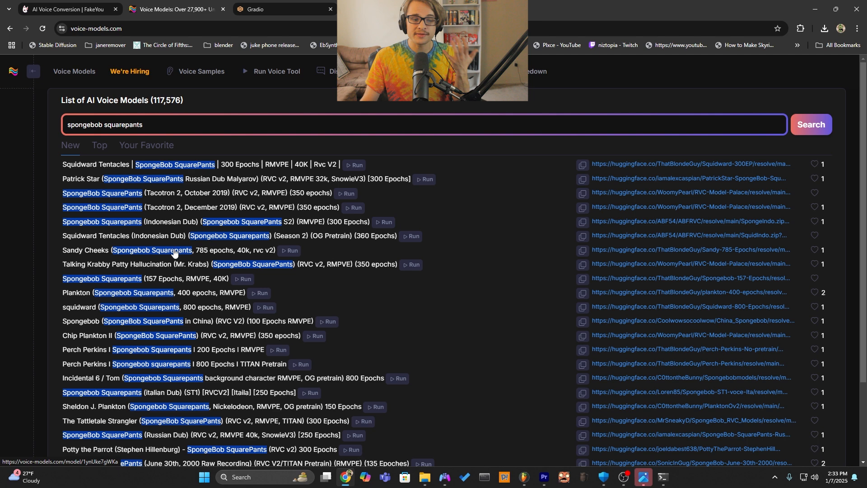
# Examine the details of the Spongebob Squarepants (157 Epochs) and squidward (800 epochs) models and return to the search list.
pyautogui.click(179, 283)
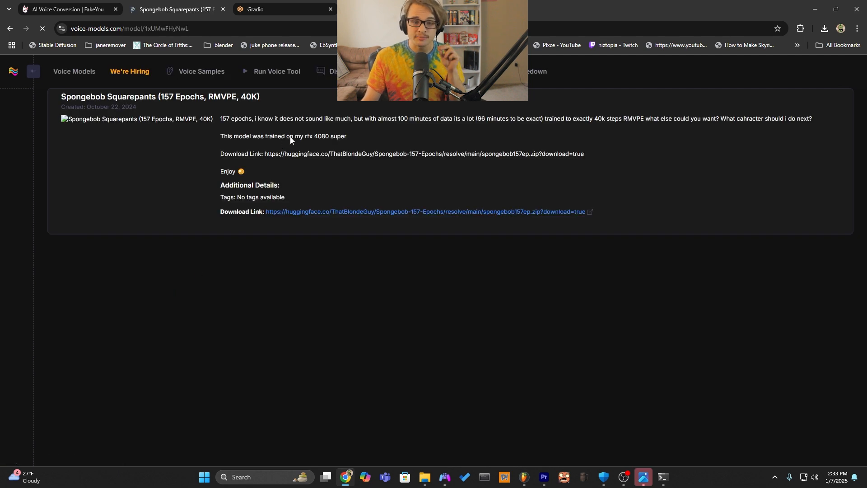
pyautogui.hotkey('alt', 'Left')
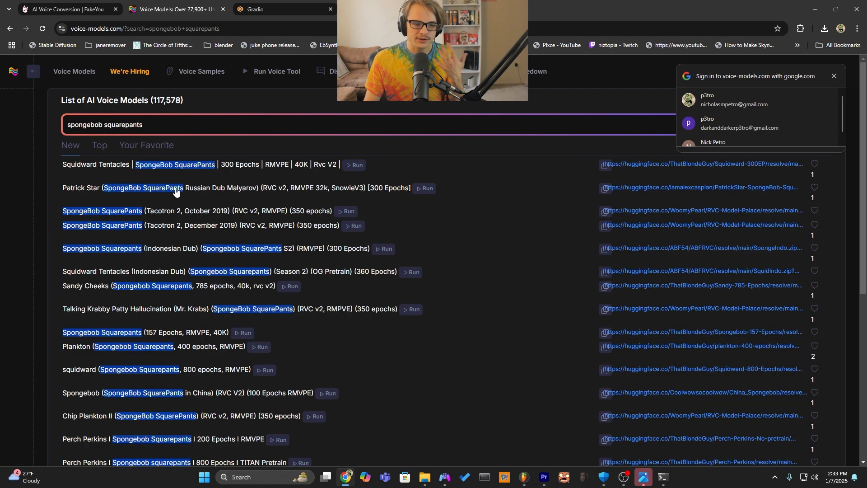
pyautogui.scroll(-1, 176, 199)
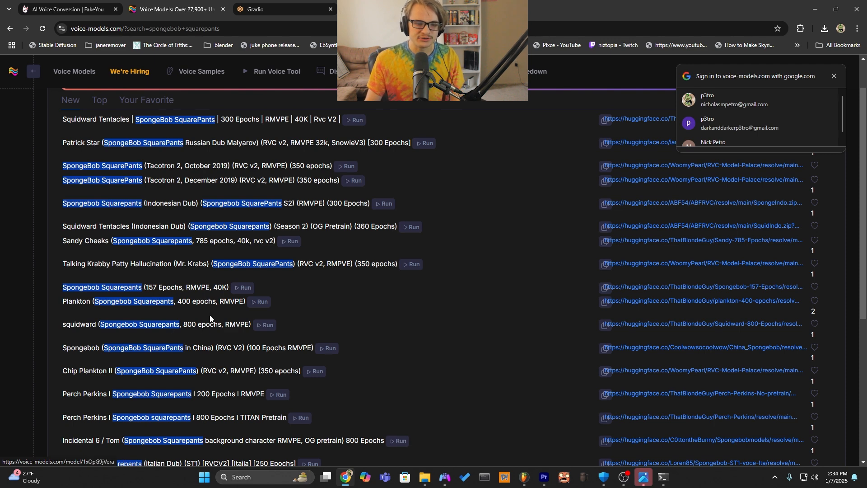
pyautogui.scroll(-2, 210, 314)
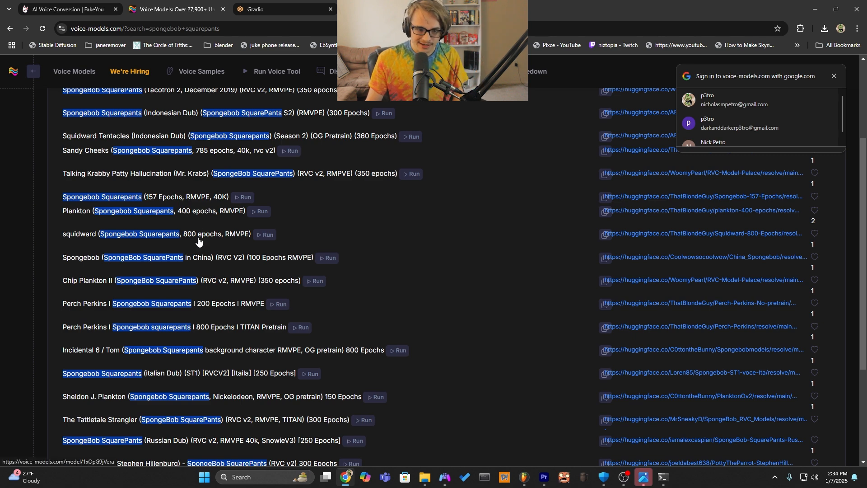
pyautogui.click(199, 240)
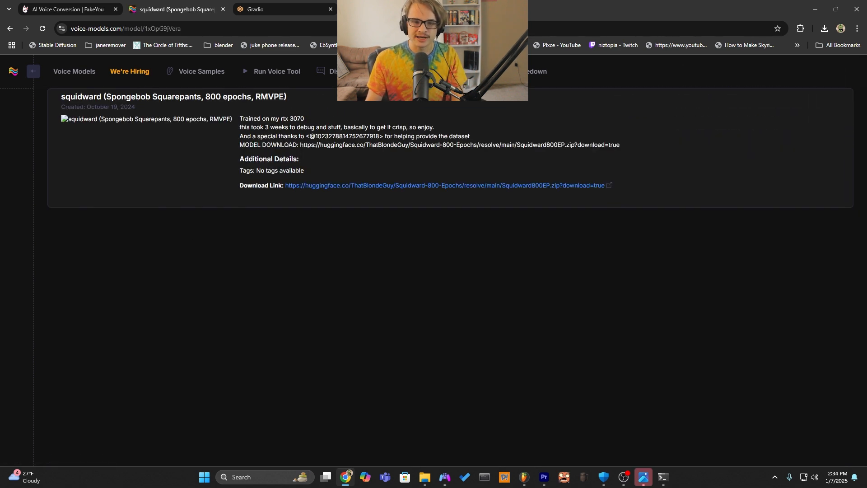
pyautogui.hotkey('alt', 'Left')
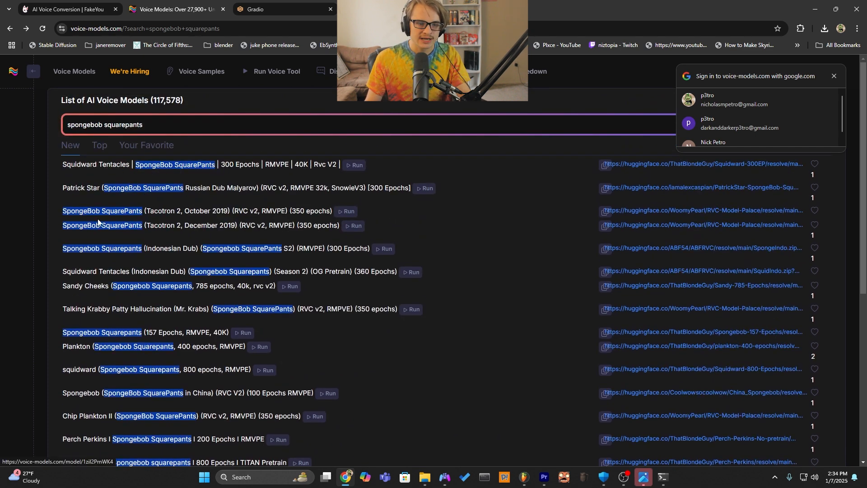
# Search the models for "patrick star", open Patrick Star (Spongebob) (RVMPE 40k) (431 epochs), and open the downloaded patrick431ep.zip from the Downloads folder.
pyautogui.tripleClick(135, 125)
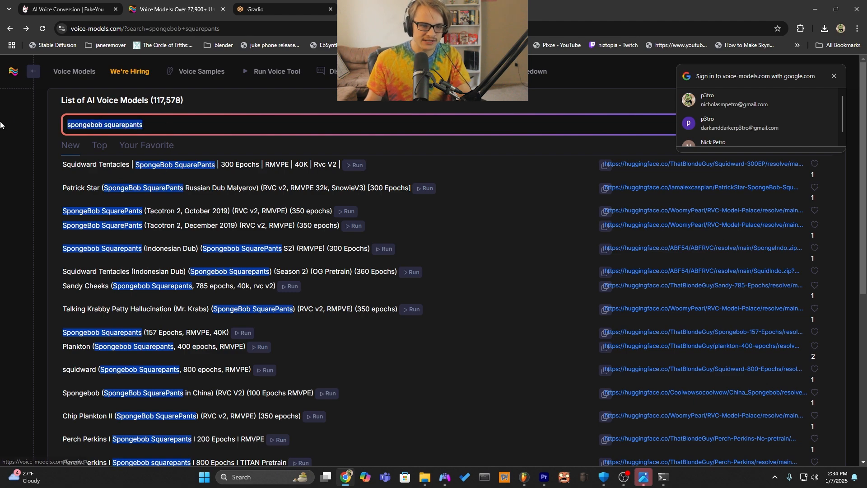
pyautogui.write('patrick star')
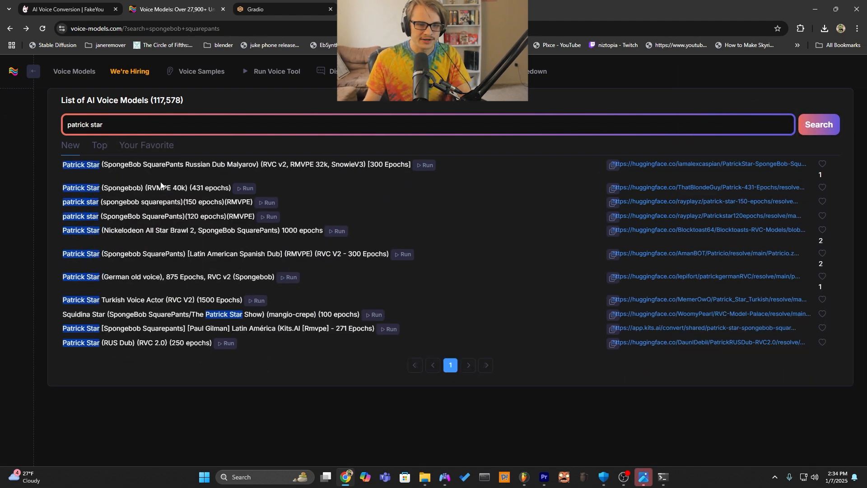
pyautogui.click(161, 185)
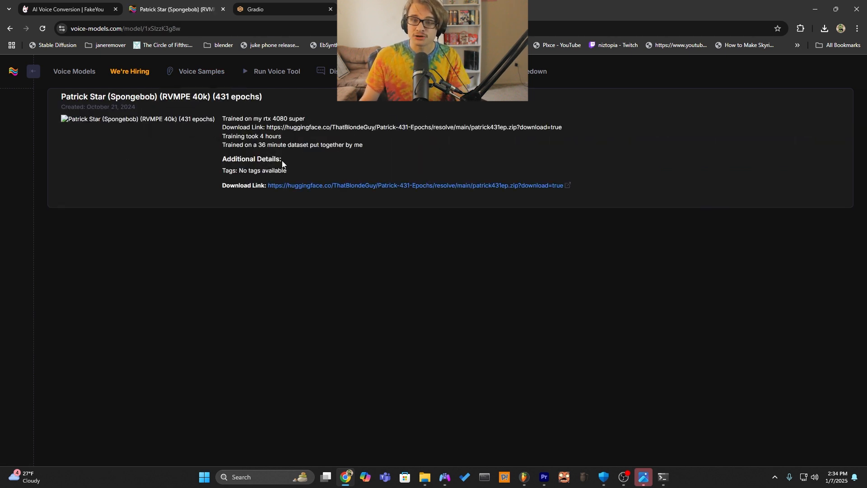
pyautogui.click(417, 479)
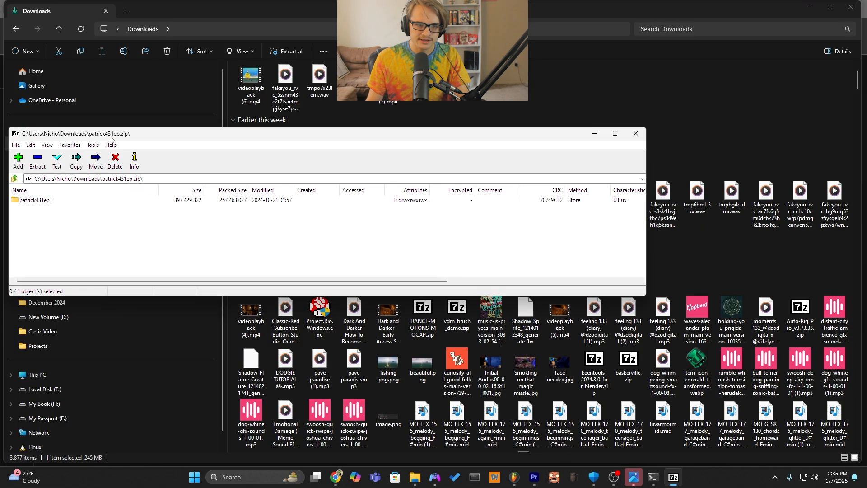
# Open the patrick431ep folder inside the zip archive and select the patrick.pth model file.
pyautogui.moveTo(110, 137); pyautogui.dragTo(257, 123)
pyautogui.doubleClick(181, 185)
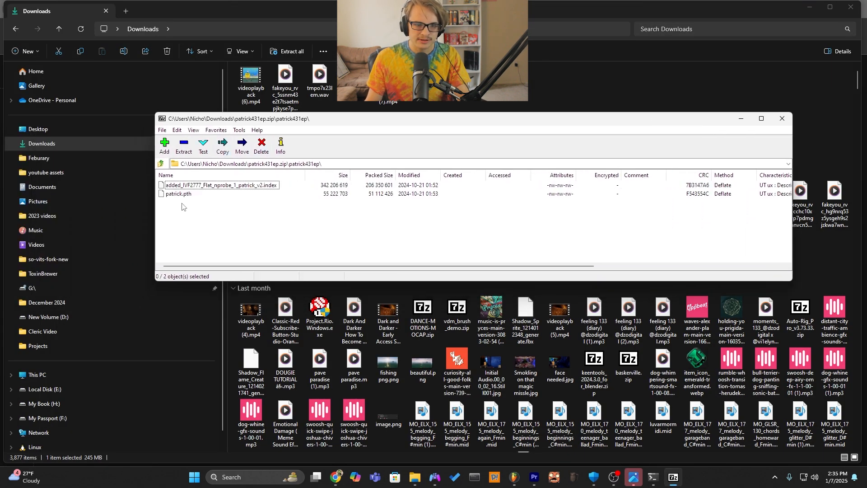
pyautogui.click(187, 194)
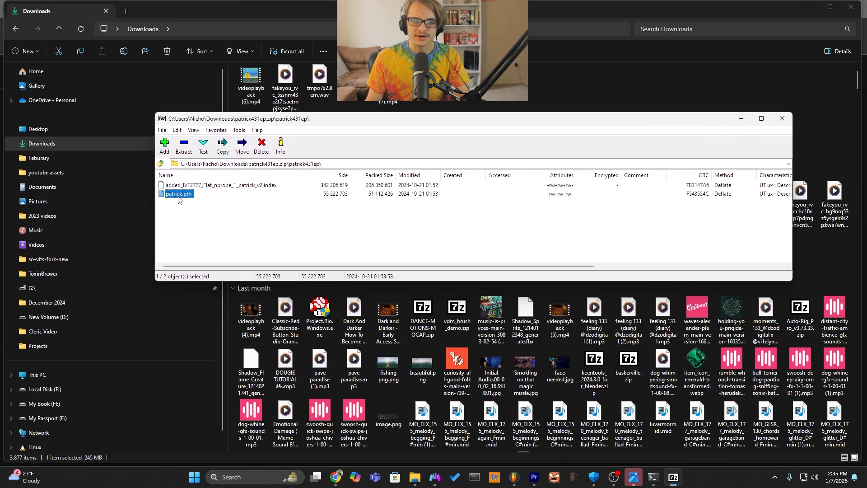
pyautogui.click(207, 186)
pyautogui.click(183, 194)
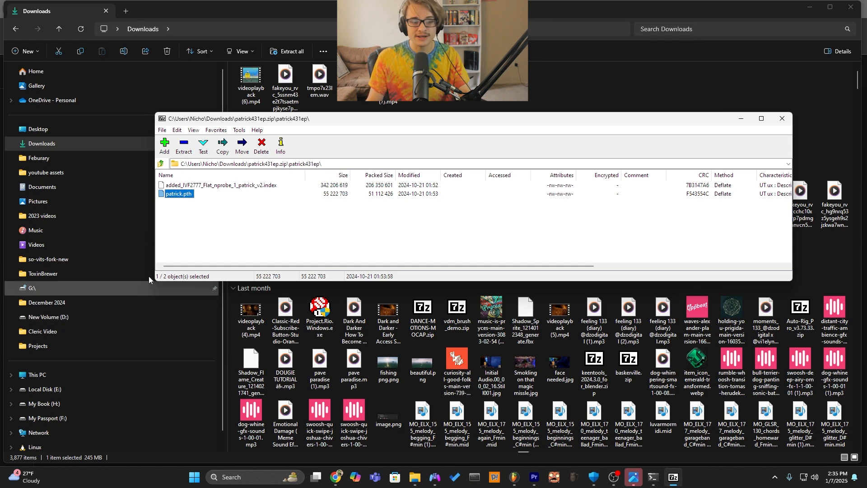
# Open the weights folder inside RVC-beta-v2-0528 on the My Passport (F:) drive.
pyautogui.click(99, 415)
pyautogui.scroll(-2, 305, 371)
pyautogui.scroll(-15, 304, 371)
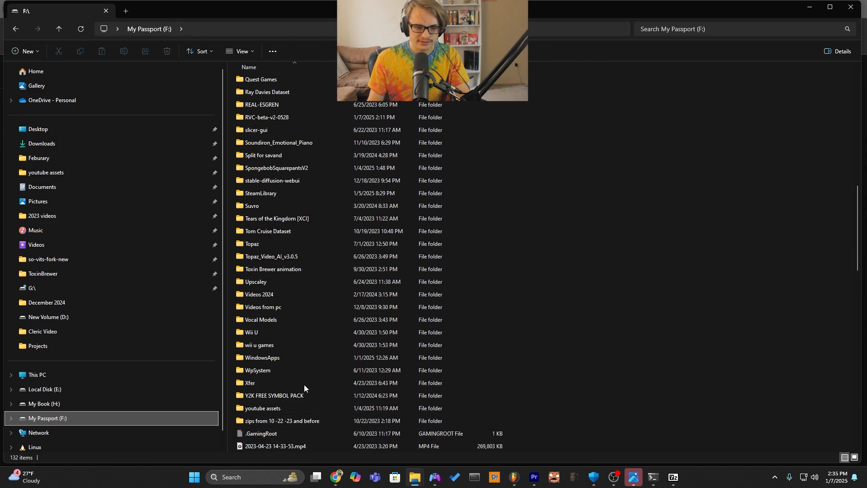
pyautogui.doubleClick(290, 116)
pyautogui.scroll(-15, 348, 266)
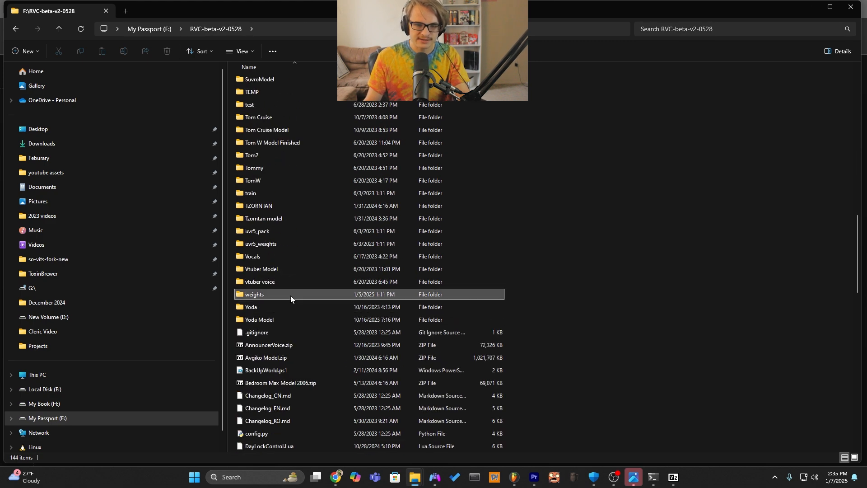
pyautogui.doubleClick(290, 294)
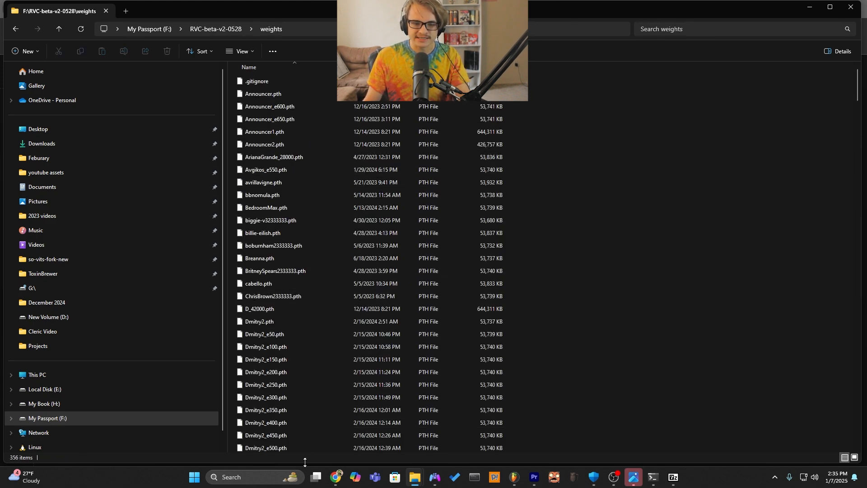
# Copy patrick.pth from the archive into the weights folder, replacing the existing file of that name.
pyautogui.scroll(-7, 329, 440)
pyautogui.click(673, 477)
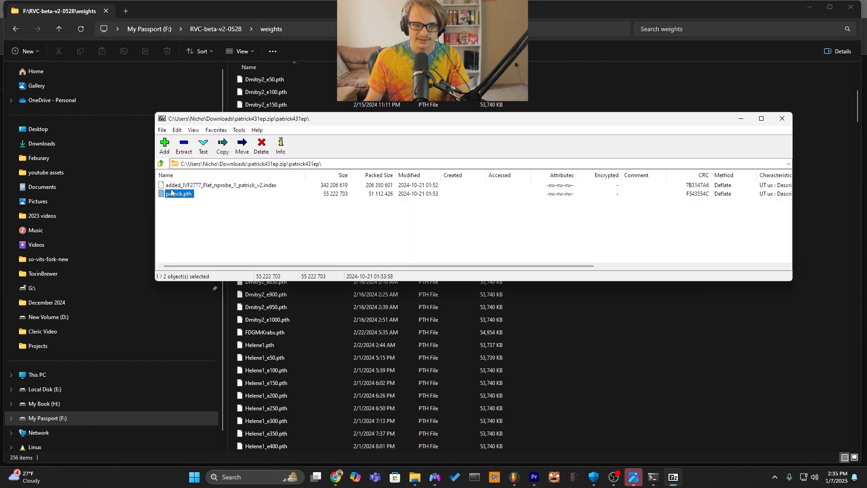
pyautogui.moveTo(666, 291); pyautogui.dragTo(670, 314)
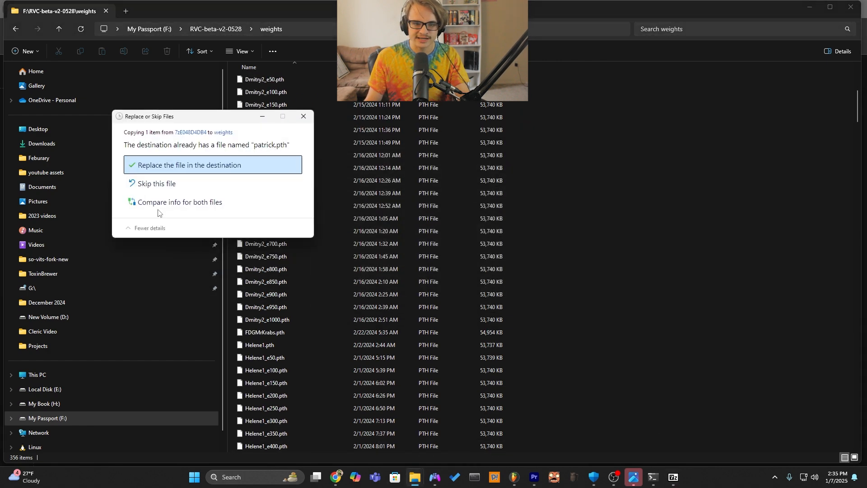
pyautogui.click(170, 167)
# Create a folder named Patrick Star in the logs folder of RVC-beta-v2-0528 and open it.
pyautogui.hotkey('alt', 'Left')
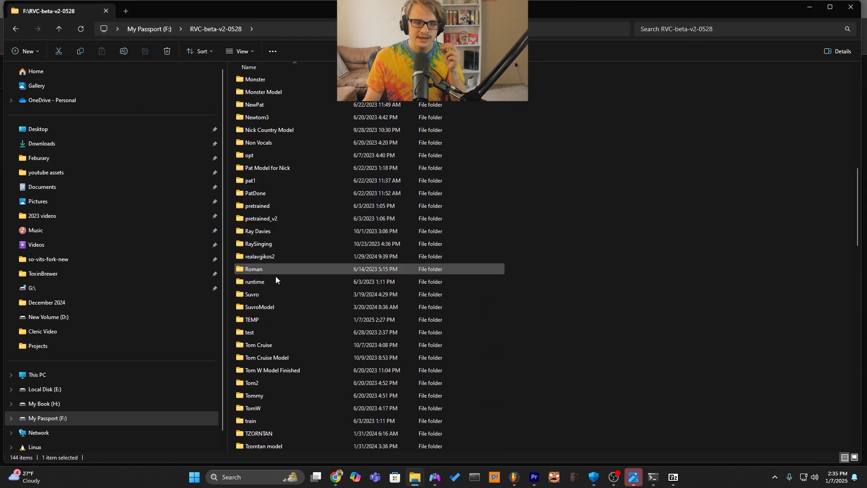
pyautogui.scroll(3, 286, 313)
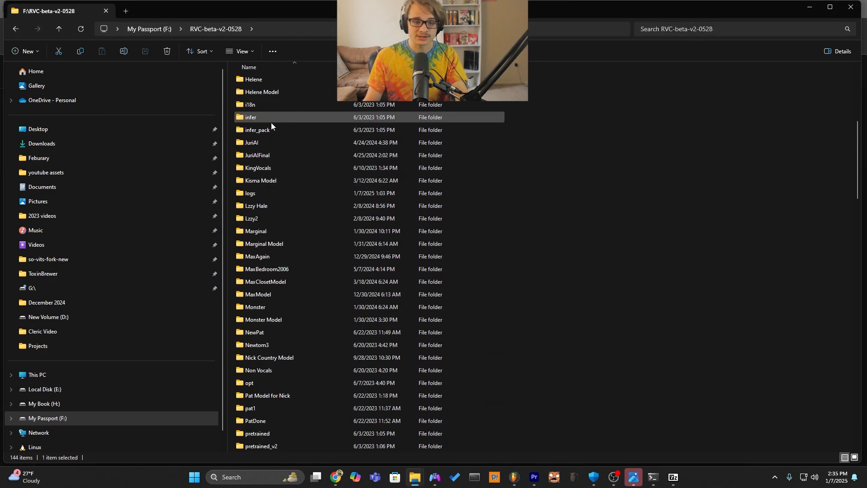
pyautogui.doubleClick(261, 193)
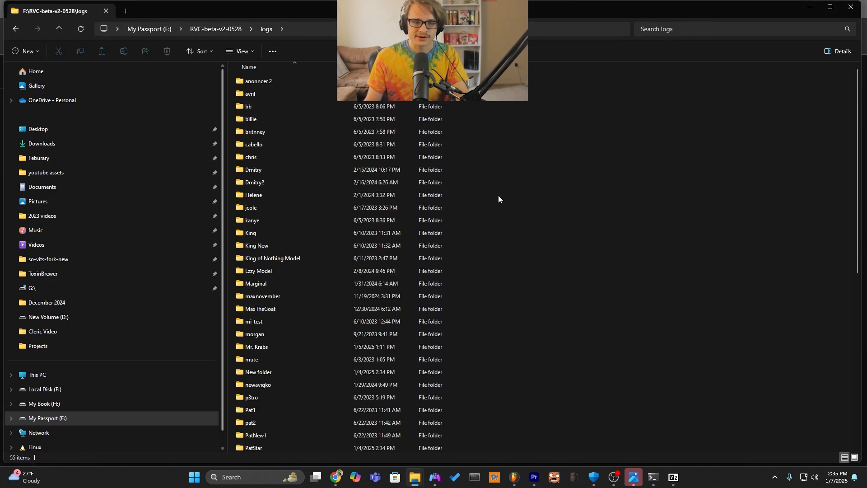
pyautogui.rightClick(660, 212)
pyautogui.moveTo(688, 285)
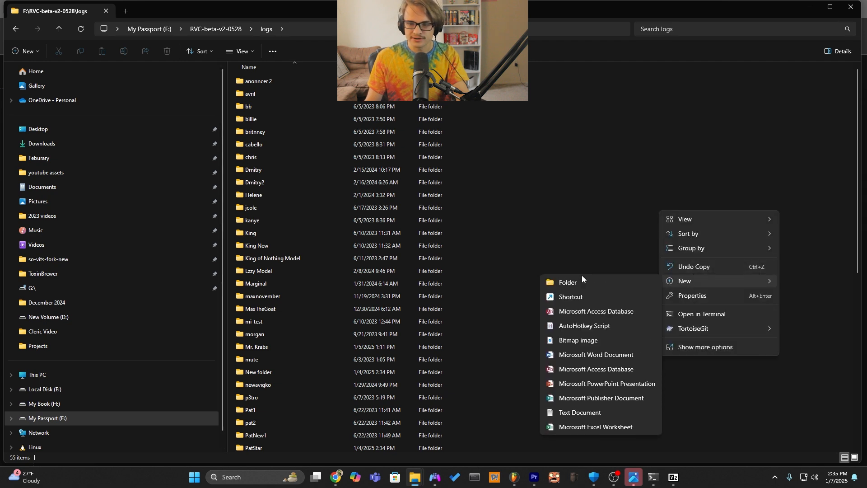
pyautogui.click(586, 277)
pyautogui.write('Patrick Star')
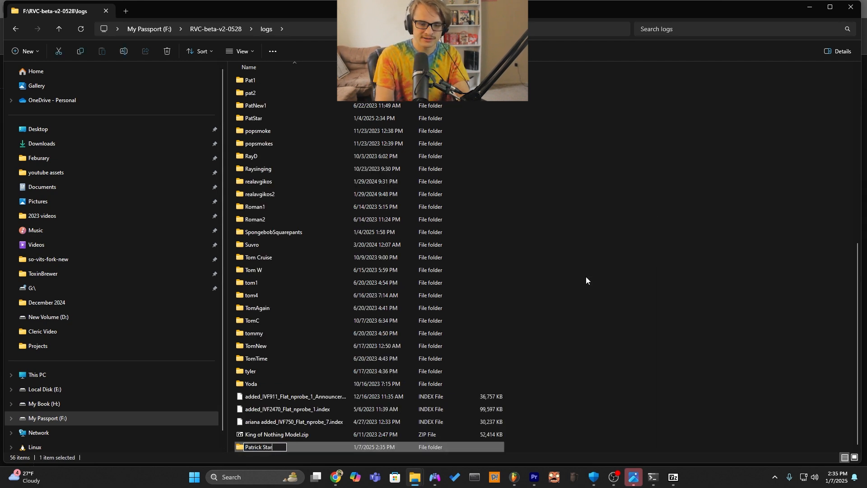
pyautogui.press('Return')
pyautogui.doubleClick(308, 449)
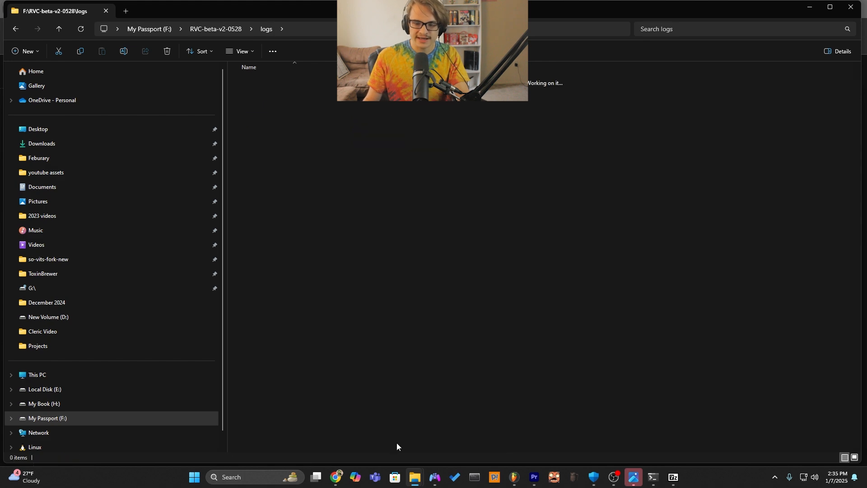
# Copy added_IVF2777_Flat_nprobe_1_patrick_v2.index from the archive into the Patrick Star folder.
pyautogui.click(672, 483)
pyautogui.moveTo(189, 185); pyautogui.dragTo(203, 185)
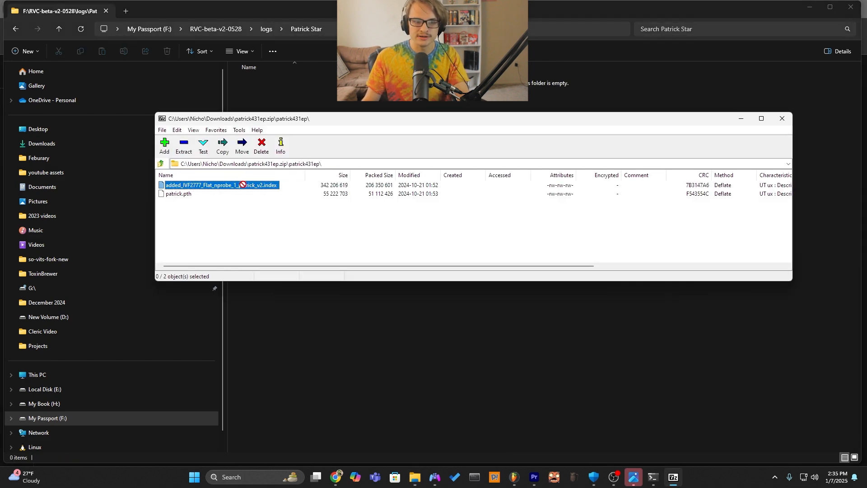
pyautogui.moveTo(347, 108); pyautogui.dragTo(348, 109)
# Switch to the RVC Gradio page in Chrome, look through the inferencing voices and refresh the voice list and index path.
pyautogui.click(335, 476)
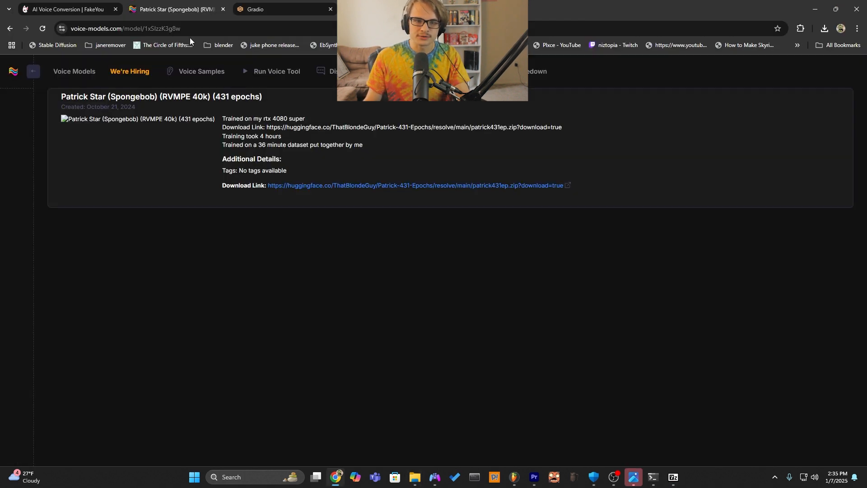
pyautogui.click(281, 2)
pyautogui.scroll(2, 311, 185)
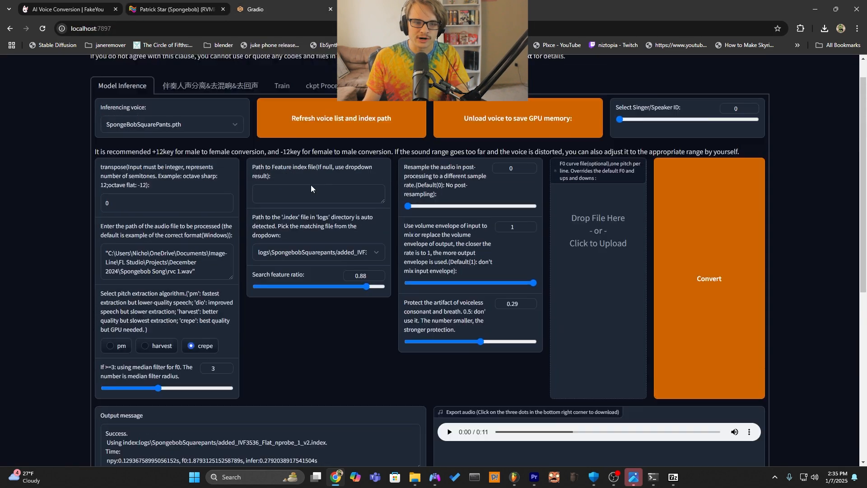
pyautogui.click(172, 153)
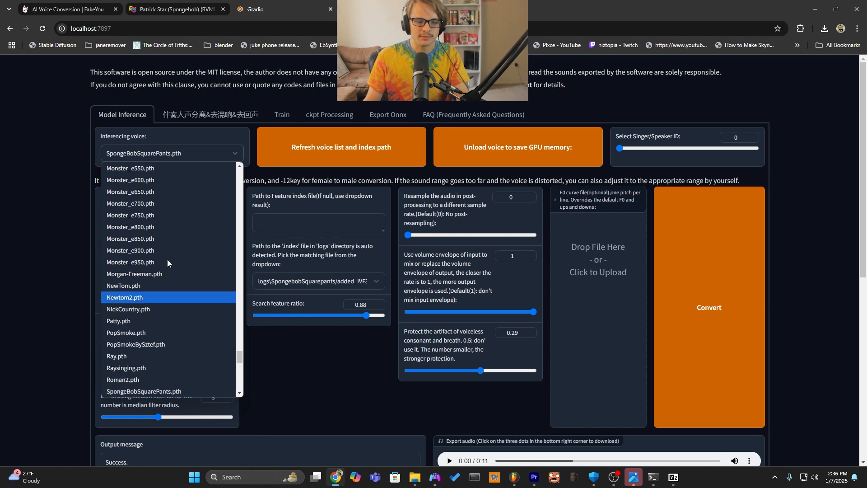
pyautogui.click(182, 152)
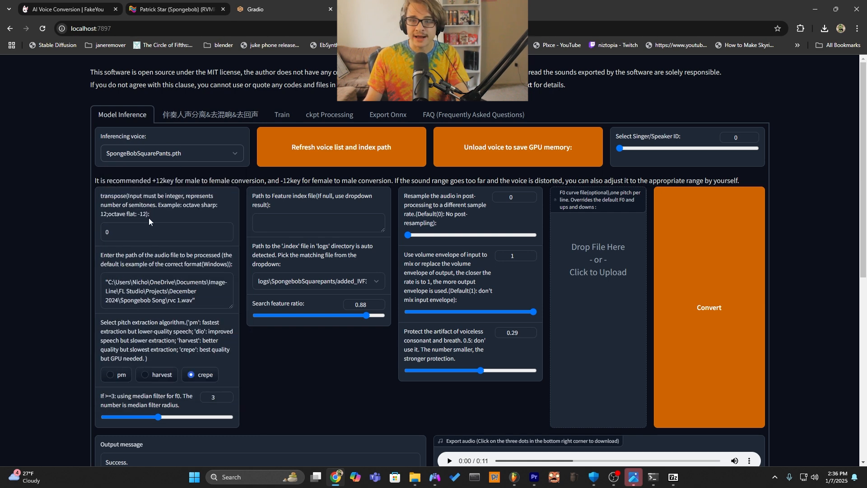
pyautogui.click(343, 160)
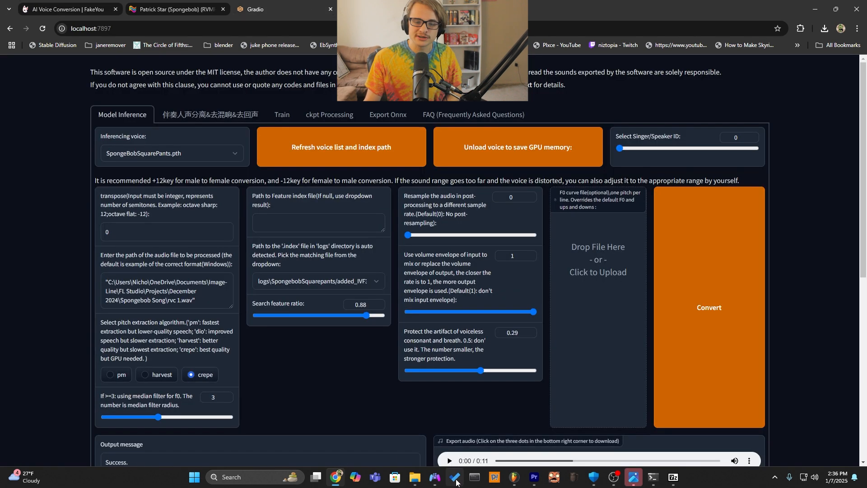
# Switch to FL Studio, set the song position to bar 7, and enable the effects on the Glorb Low and Glorb Low Adlib mixer tracks.
pyautogui.click(514, 477)
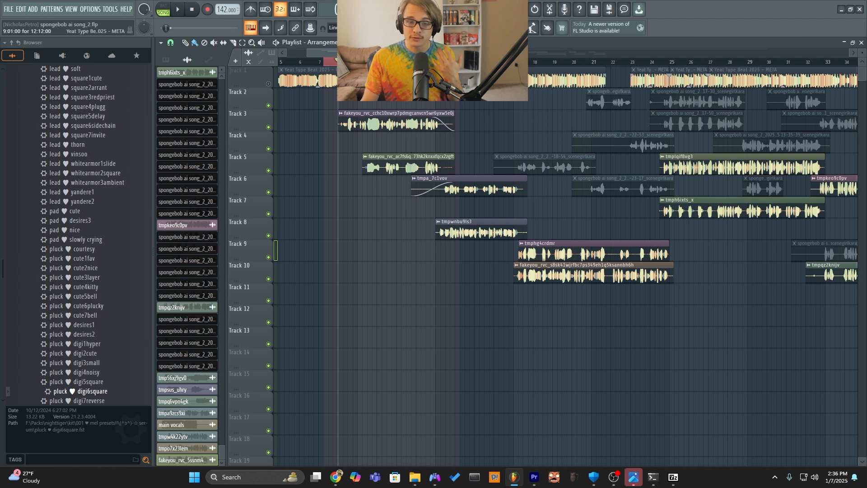
pyautogui.doubleClick(318, 62)
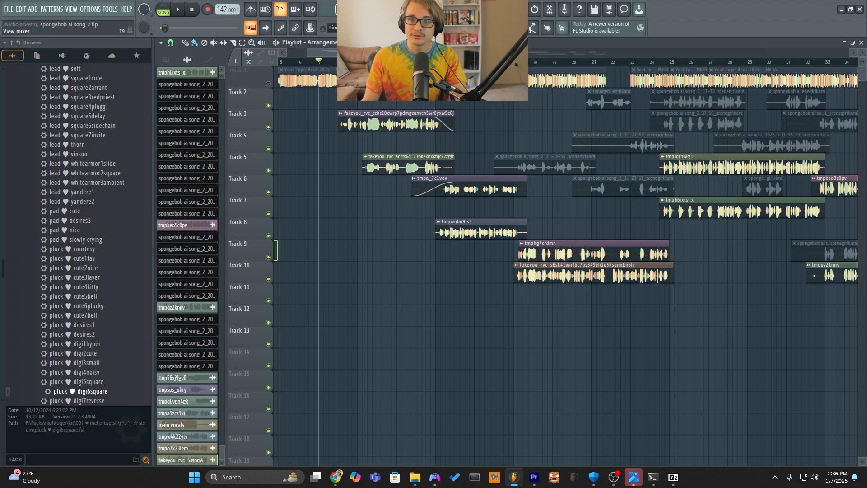
pyautogui.press('F9')
pyautogui.click(506, 404)
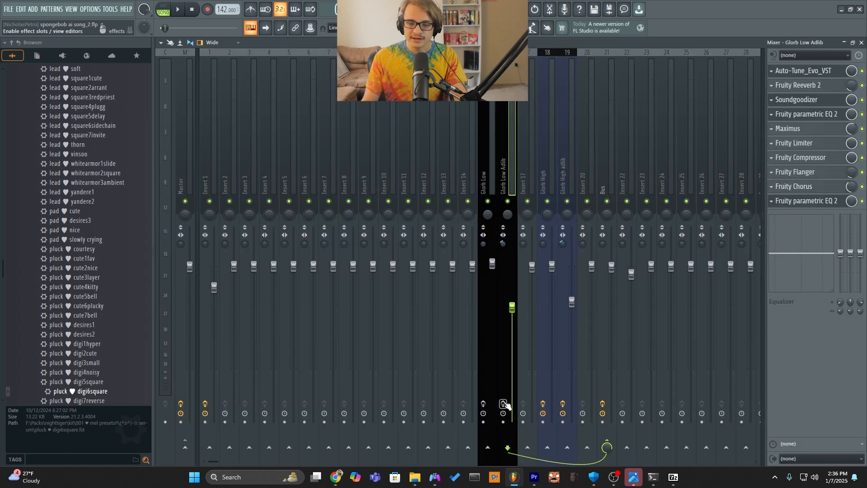
pyautogui.click(548, 172)
pyautogui.click(565, 168)
pyautogui.click(555, 168)
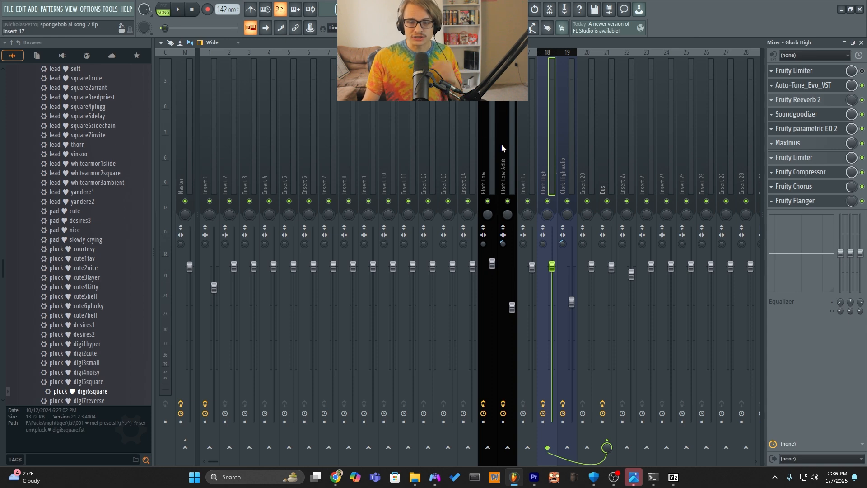
# Start song playback and turn off all active effects on the Glorb High mixer track.
pyautogui.click(428, 28)
pyautogui.press('space')
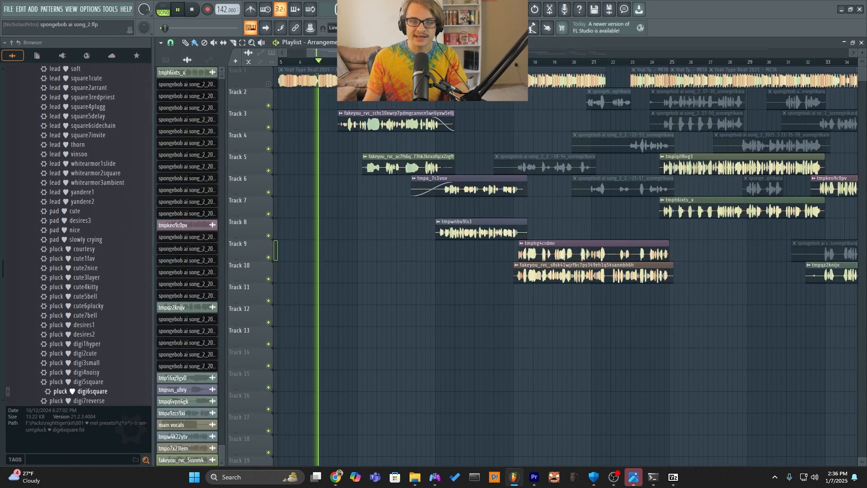
pyautogui.click(474, 28)
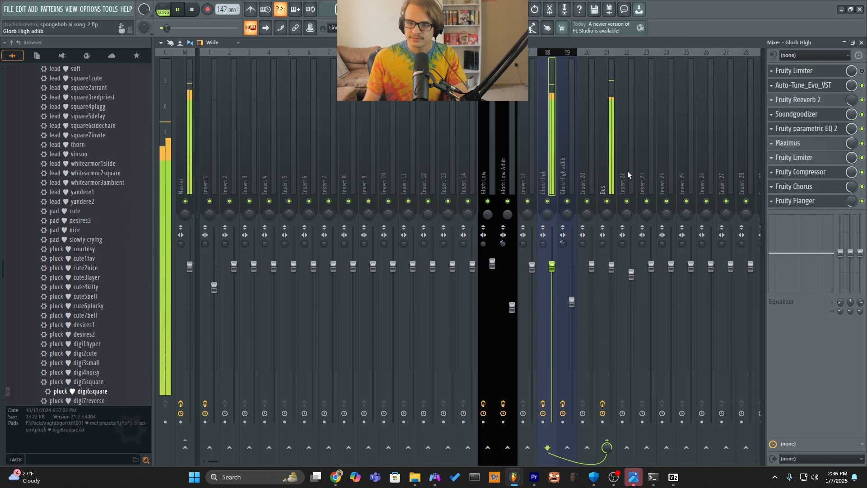
pyautogui.click(862, 85)
pyautogui.click(862, 115)
pyautogui.click(862, 128)
pyautogui.click(862, 144)
pyautogui.click(862, 157)
pyautogui.click(862, 172)
pyautogui.click(862, 187)
pyautogui.click(862, 201)
# Turn off every effect on the Glorb High adlib mixer track, from Auto-Tune_Evo_VST to the last Fruity parametric EQ 2.
pyautogui.click(574, 179)
pyautogui.click(862, 71)
pyautogui.click(862, 86)
pyautogui.click(862, 100)
pyautogui.click(861, 114)
pyautogui.click(862, 129)
pyautogui.click(862, 143)
pyautogui.click(862, 157)
pyautogui.click(862, 172)
pyautogui.click(862, 186)
pyautogui.click(862, 201)
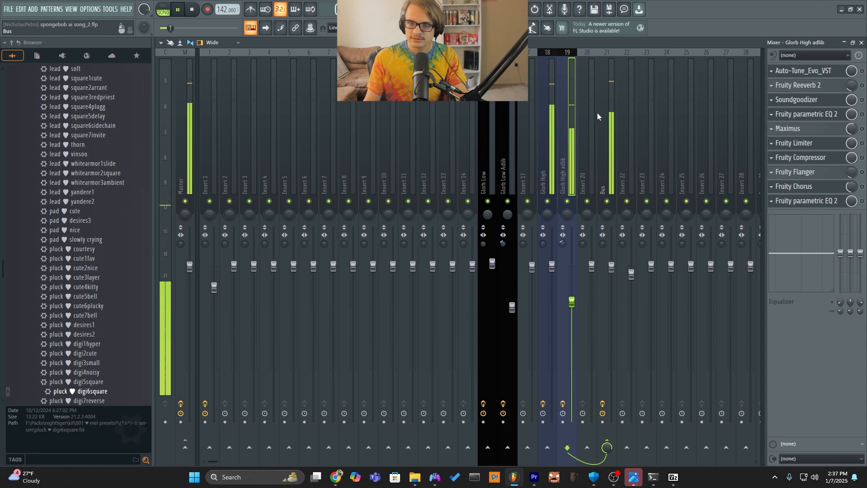
# Stop playback, return to the playlist, and listen to the unprocessed vocals from about bar 9.
pyautogui.click(541, 80)
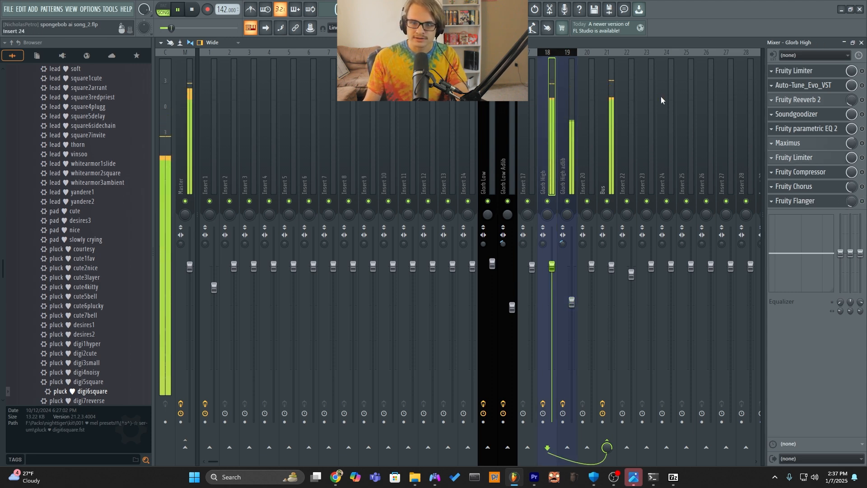
pyautogui.press('space')
pyautogui.press('F9')
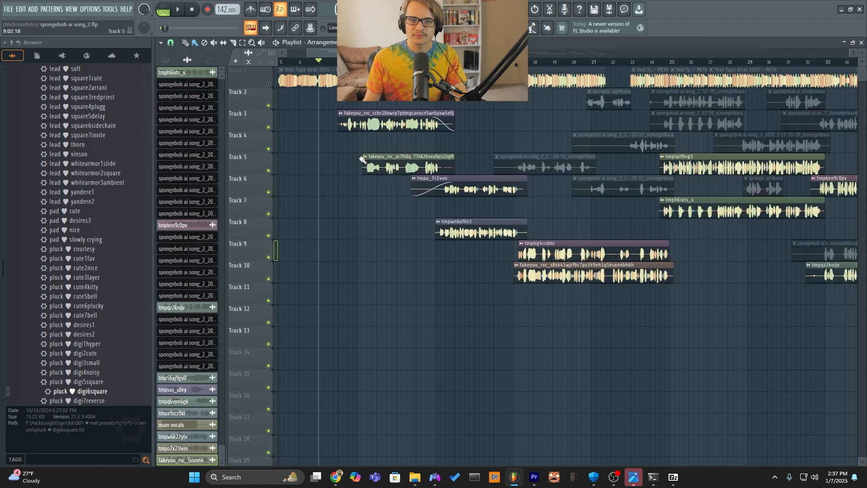
pyautogui.moveTo(369, 62); pyautogui.dragTo(358, 62)
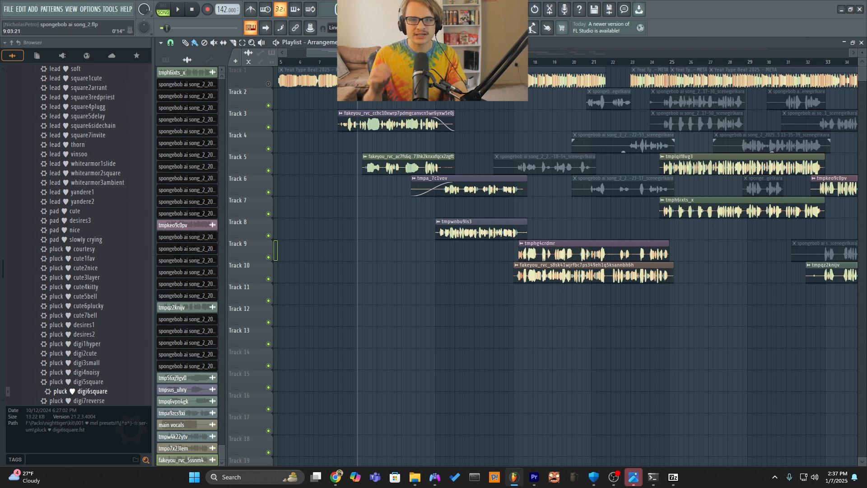
pyautogui.press('space')
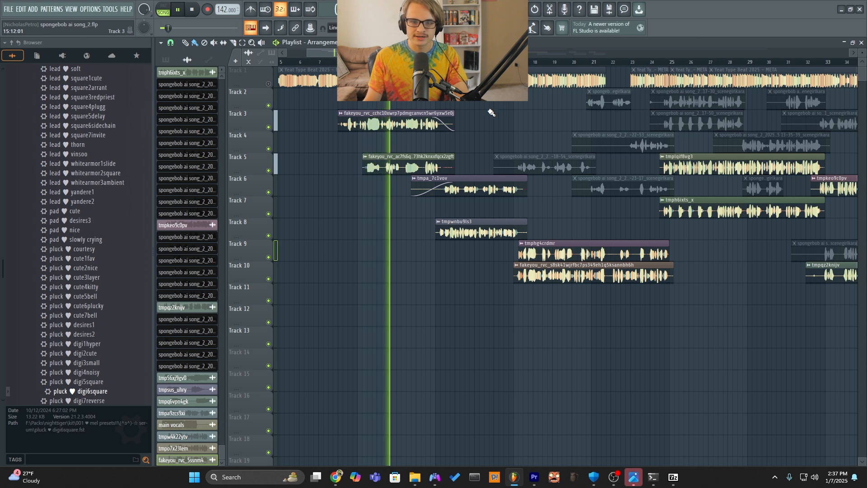
pyautogui.press('space')
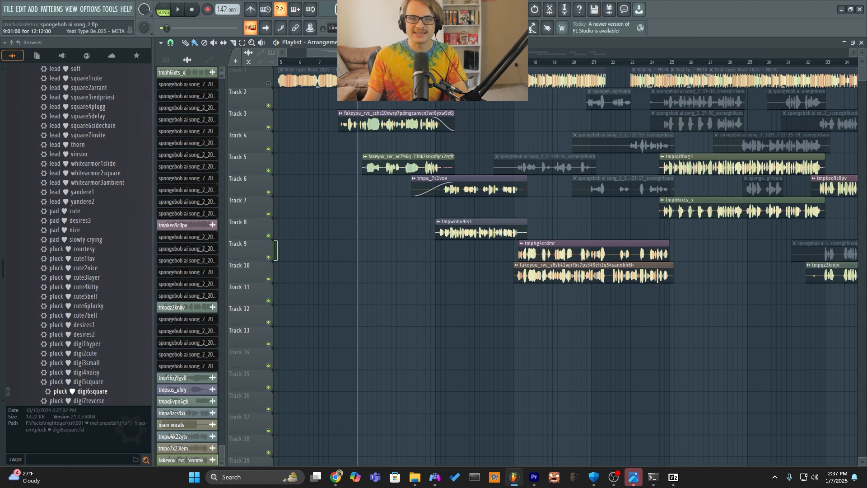
# Set the song position just before the first vocal clip and review the Fruity Limiter on the Glorb High mixer track.
pyautogui.click(333, 61)
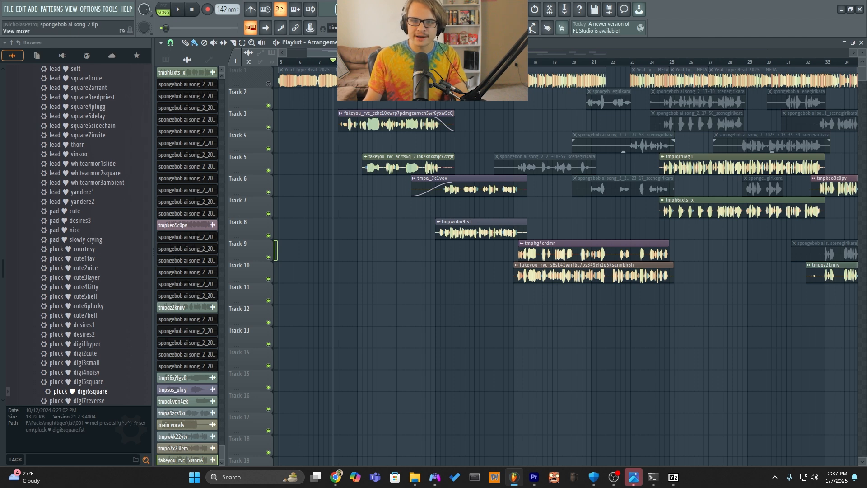
pyautogui.click(488, 28)
pyautogui.doubleClick(825, 75)
pyautogui.click(824, 75)
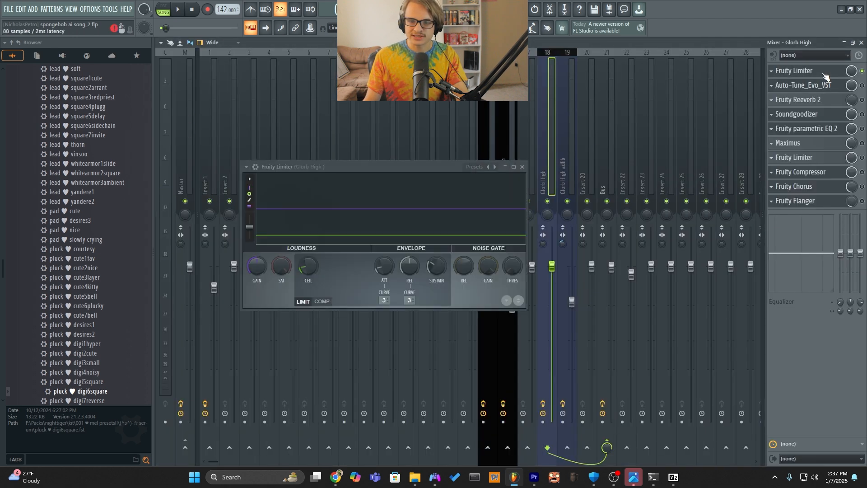
pyautogui.click(825, 74)
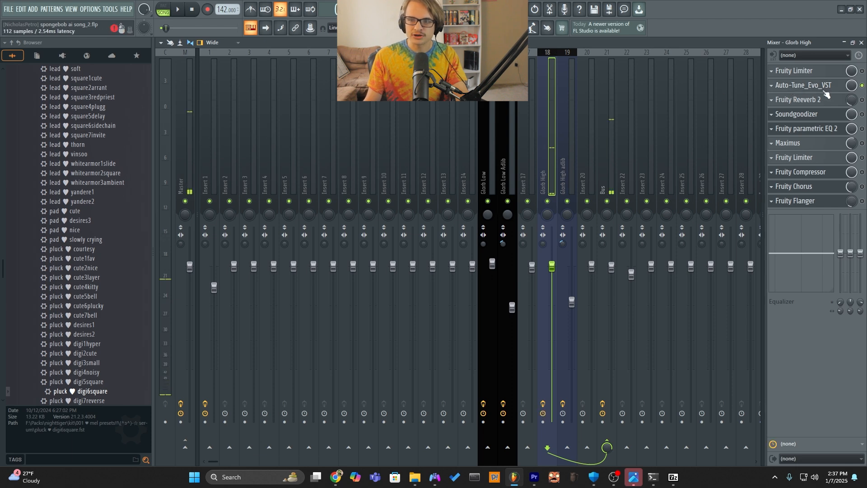
# Check Auto-Tune_Evo_VST on the Glorb High mixer track, then turn on Fruity Reeverb 2 and review its settings.
pyautogui.click(804, 85)
pyautogui.click(831, 101)
pyautogui.click(831, 87)
pyautogui.click(831, 100)
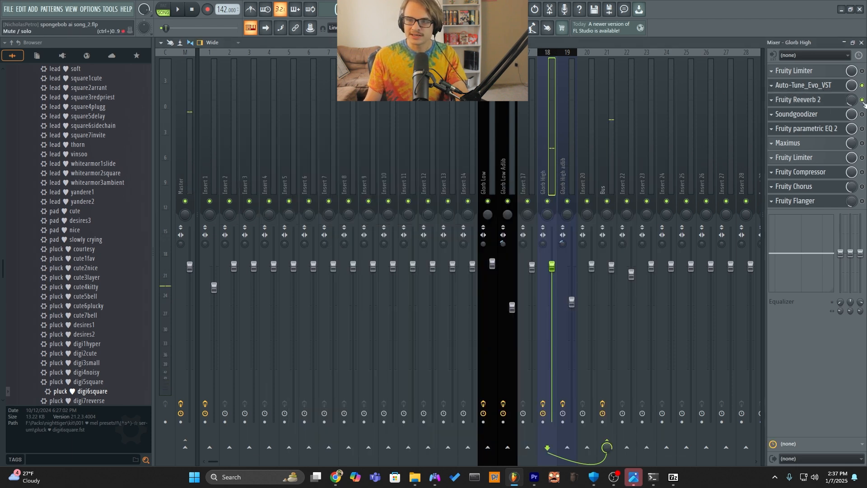
pyautogui.click(833, 104)
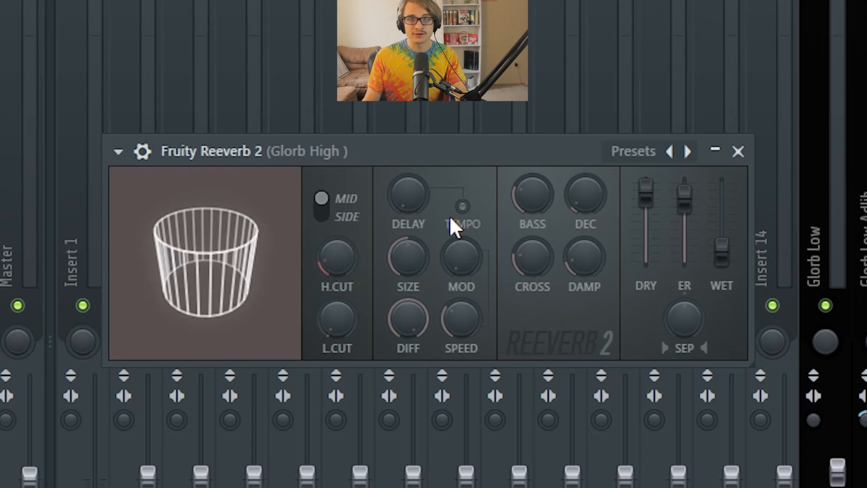
pyautogui.click(779, 179)
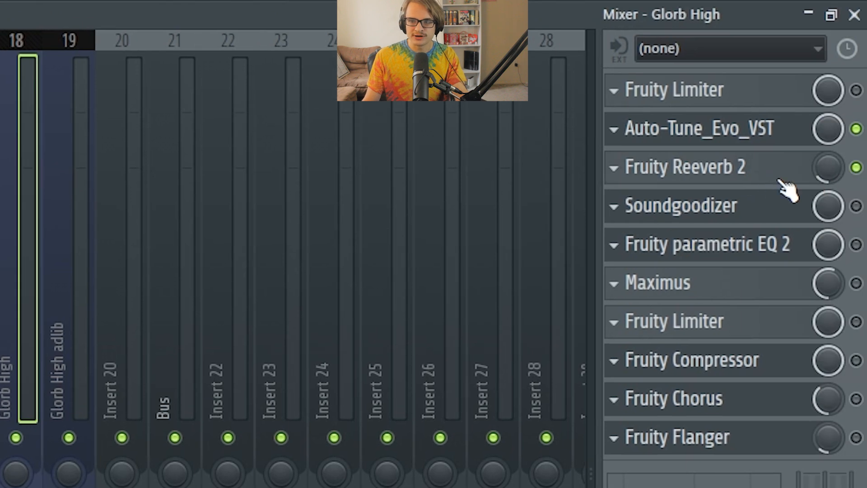
pyautogui.click(779, 180)
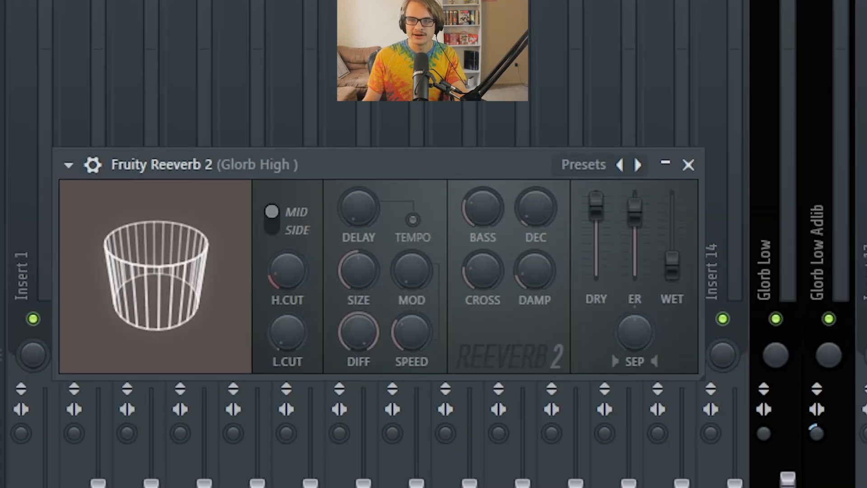
# Turn on Soundgoodizer on the Glorb High track and review its amount and mode B setting.
pyautogui.click(787, 127)
pyautogui.click(787, 155)
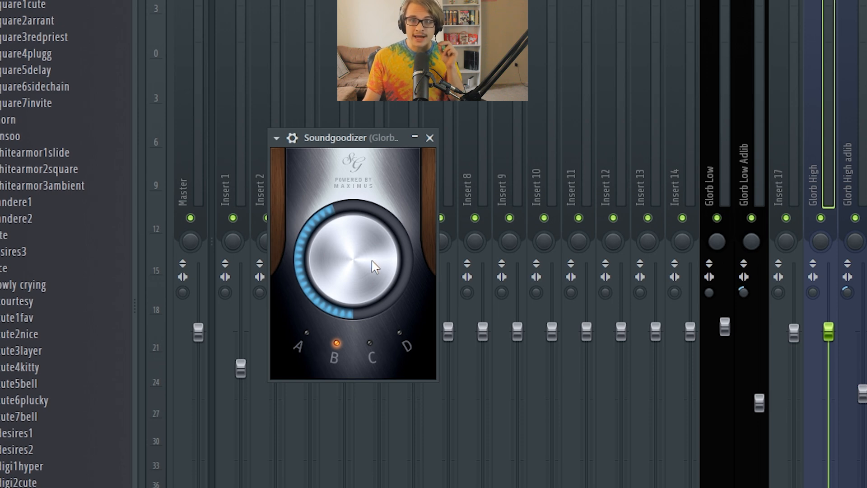
pyautogui.click(340, 259)
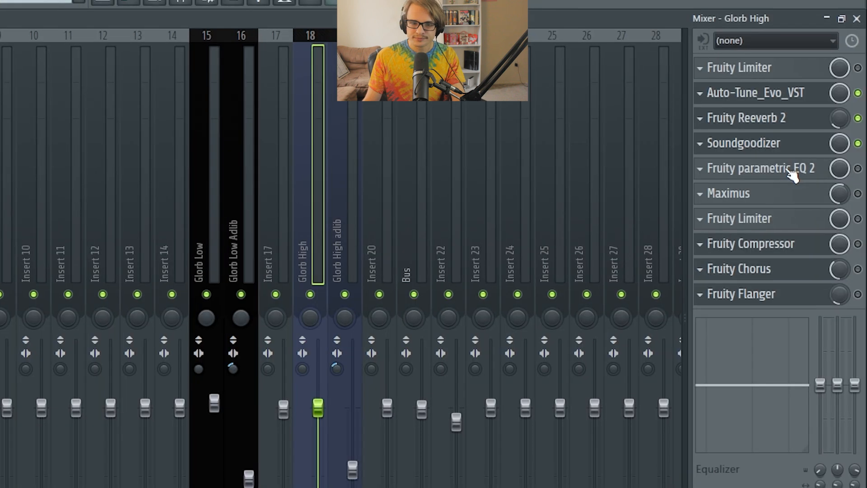
# Turn on Fruity parametric EQ 2 on the Glorb High track and pull band 1 down to about -18 dB.
pyautogui.click(799, 168)
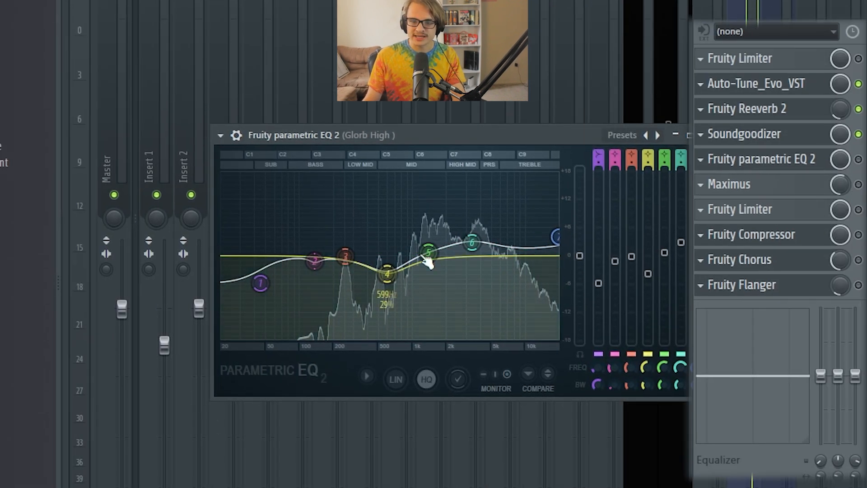
pyautogui.click(859, 160)
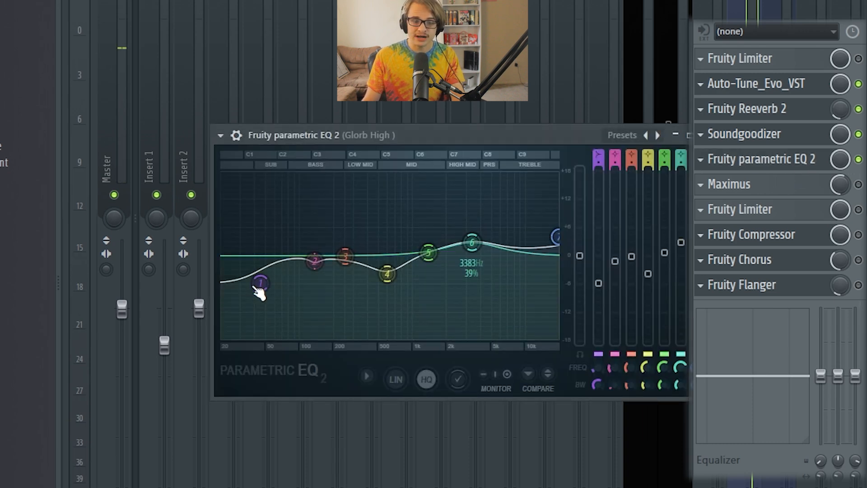
pyautogui.moveTo(272, 286); pyautogui.dragTo(268, 337)
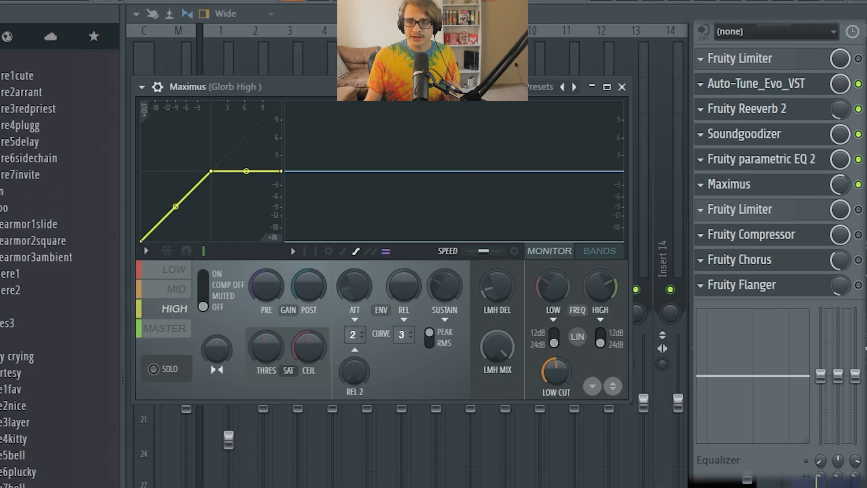
# Review the mid and low bands of Maximus on Glorb High, and turn on and inspect the Fruity Limiter below it.
pyautogui.click(163, 289)
pyautogui.click(168, 271)
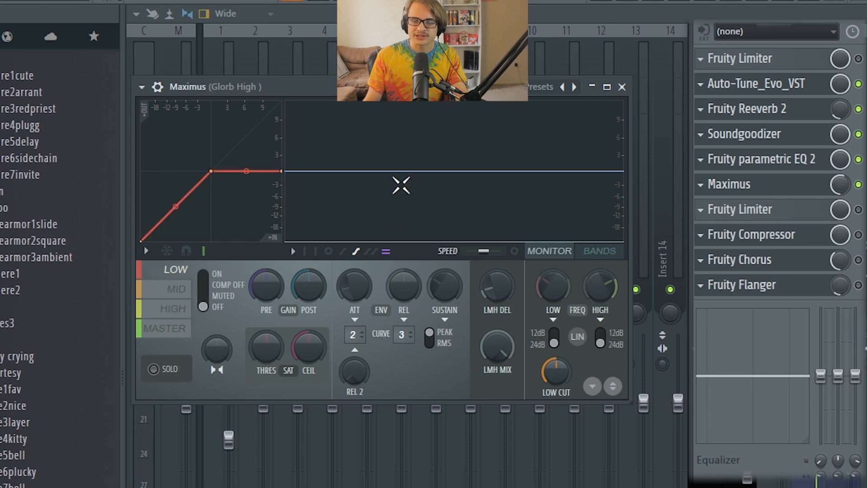
pyautogui.click(858, 209)
pyautogui.click(812, 209)
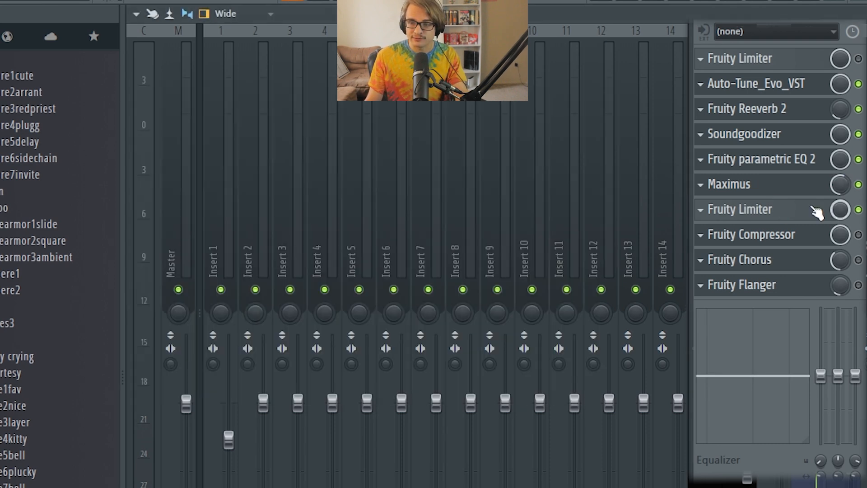
pyautogui.click(813, 209)
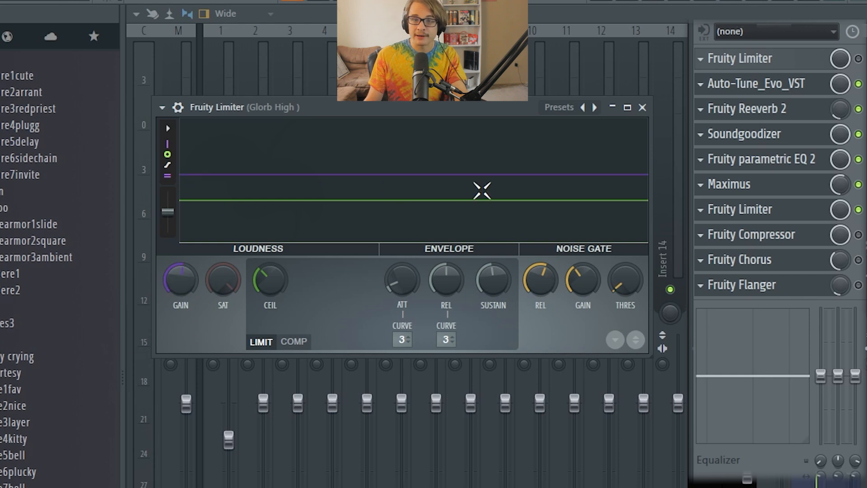
pyautogui.click(762, 211)
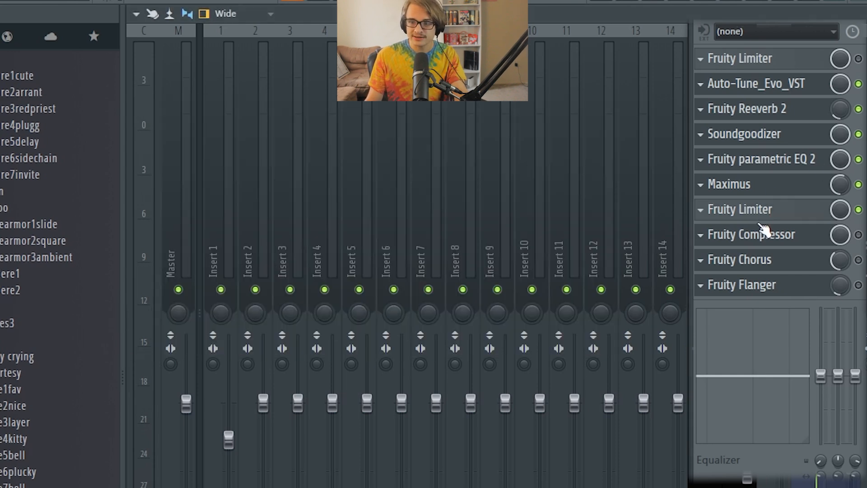
# Review the Fruity Compressor on the Glorb High track and the one on the Bus track.
pyautogui.click(765, 234)
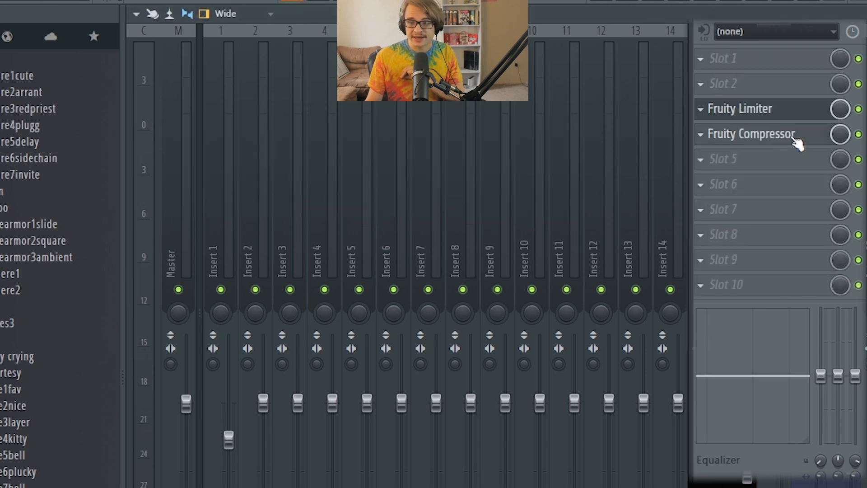
pyautogui.click(796, 142)
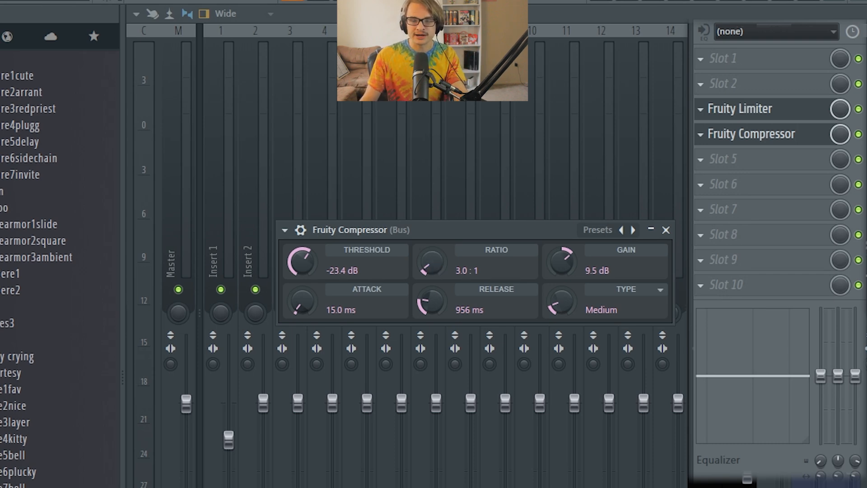
pyautogui.press('Escape')
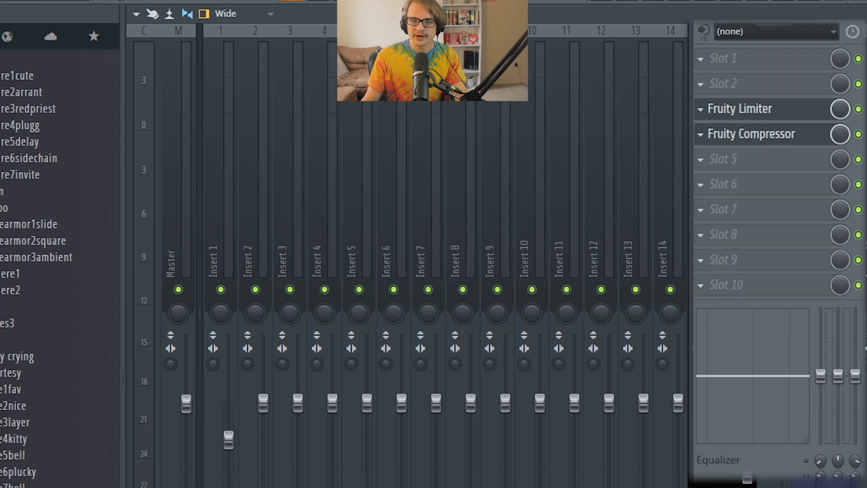
pyautogui.click(773, 137)
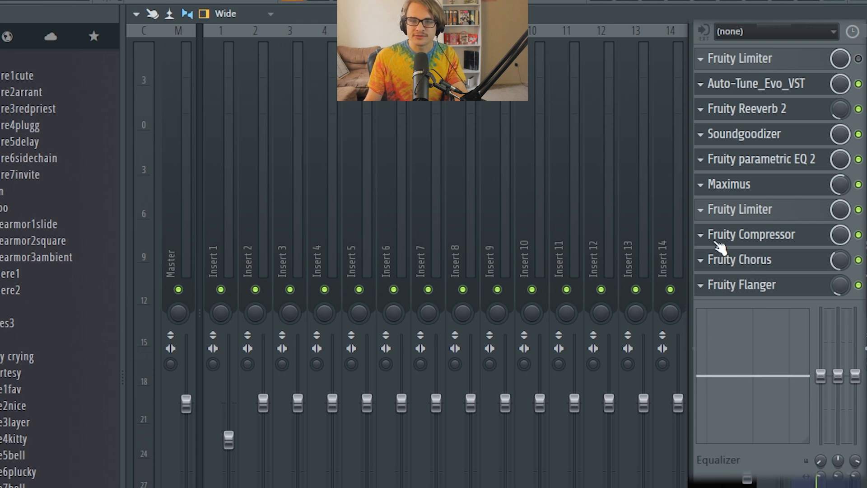
# Open Fruity Chorus on the Glorb High track and look through its presets and settings.
pyautogui.click(805, 261)
pyautogui.click(221, 173)
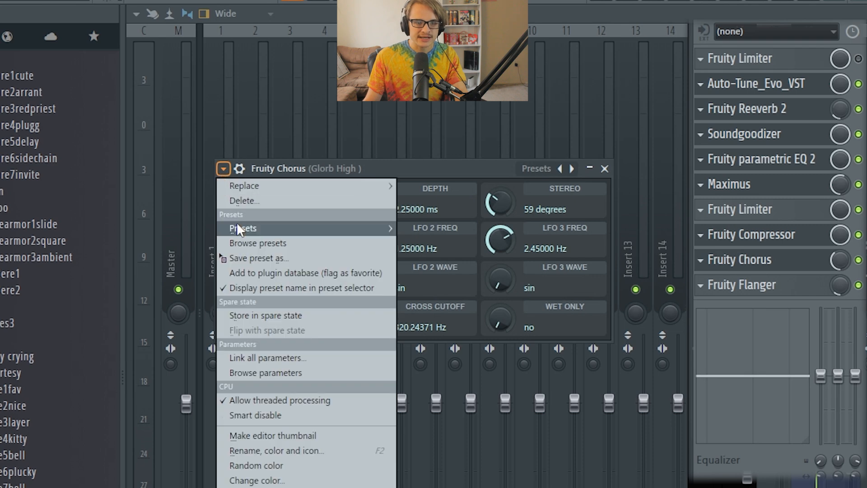
pyautogui.moveTo(237, 224)
pyautogui.click(427, 258)
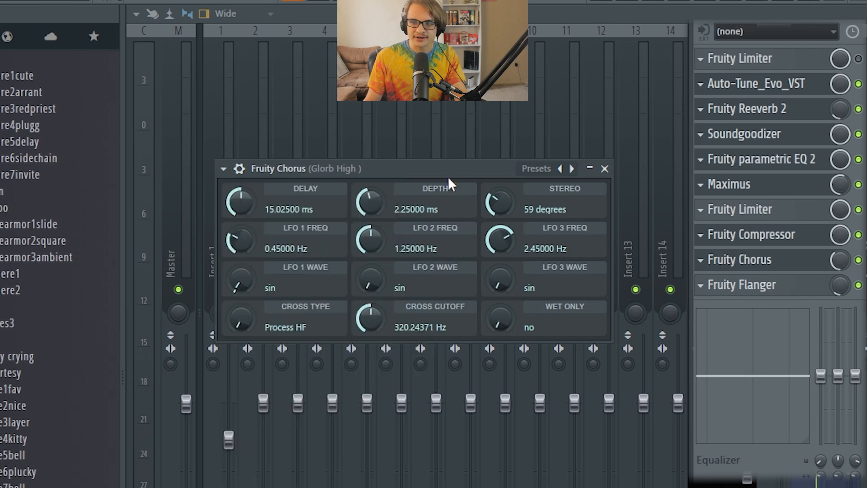
# Open Fruity Flanger on the Glorb High track and review its settings and preset options.
pyautogui.click(763, 269)
pyautogui.click(766, 285)
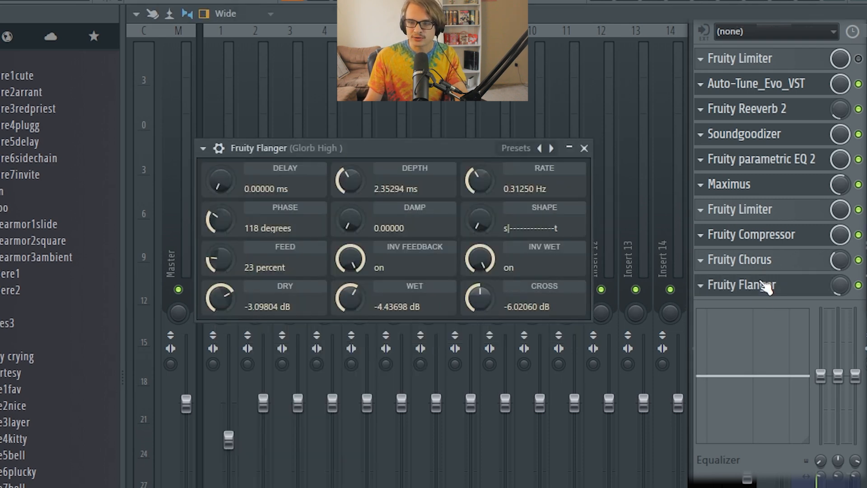
pyautogui.click(203, 149)
pyautogui.moveTo(215, 205)
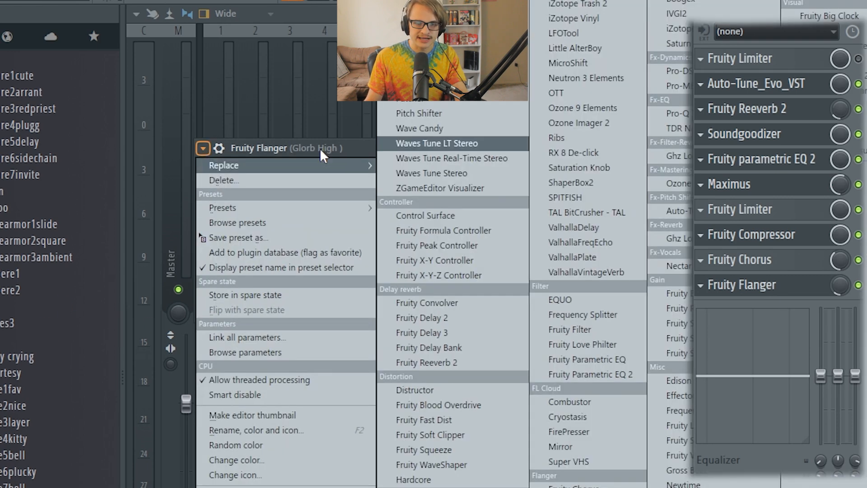
pyautogui.click(340, 150)
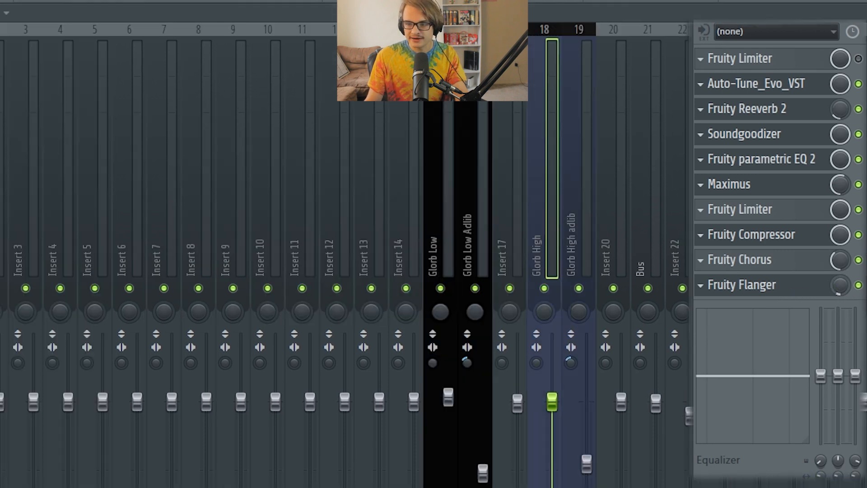
# Turn all effects back on for the Glorb High adlib track and open its last Fruity parametric EQ 2.
pyautogui.click(587, 253)
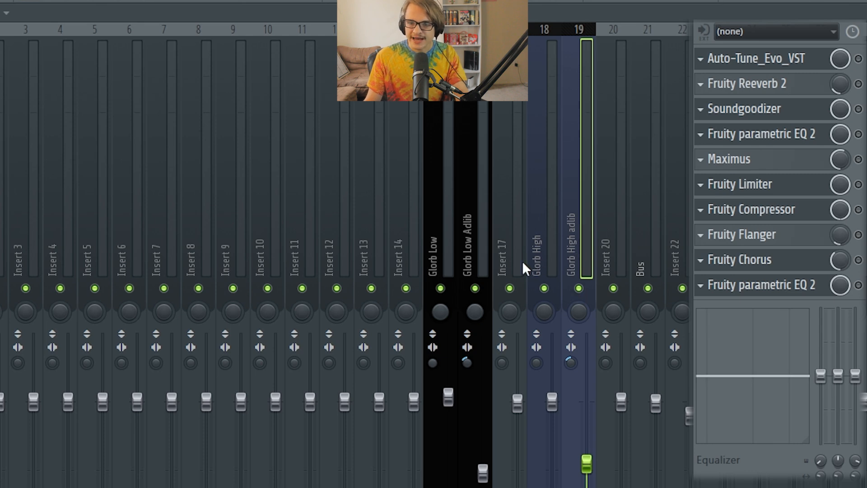
pyautogui.click(557, 215)
pyautogui.click(575, 257)
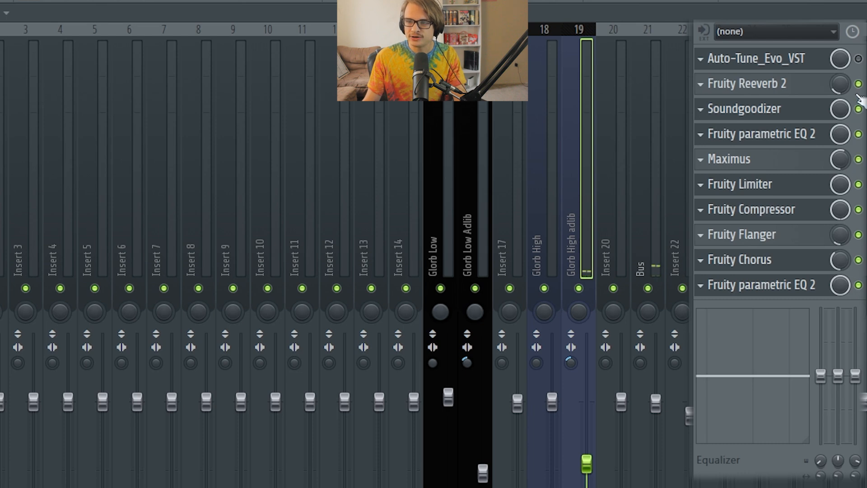
pyautogui.click(758, 285)
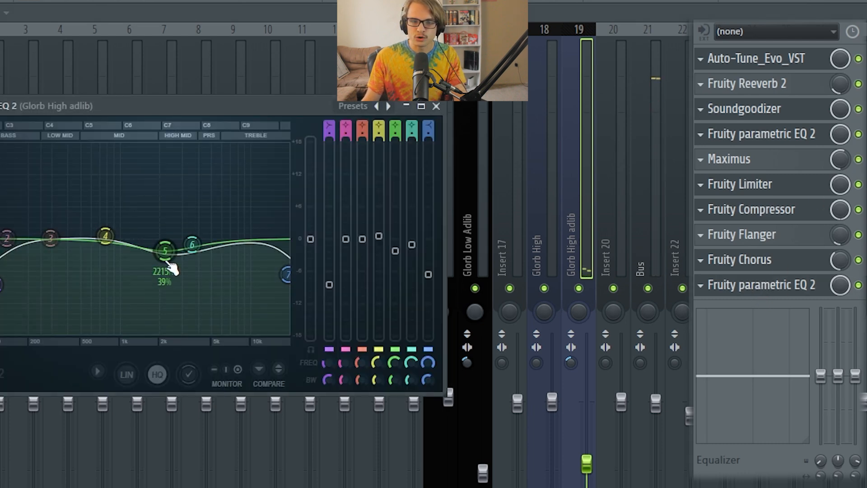
# Compare the Fruity parametric EQ 2 on the Glorb High track with the last one on the Glorb High adlib track.
pyautogui.click(546, 263)
pyautogui.click(571, 248)
pyautogui.click(548, 243)
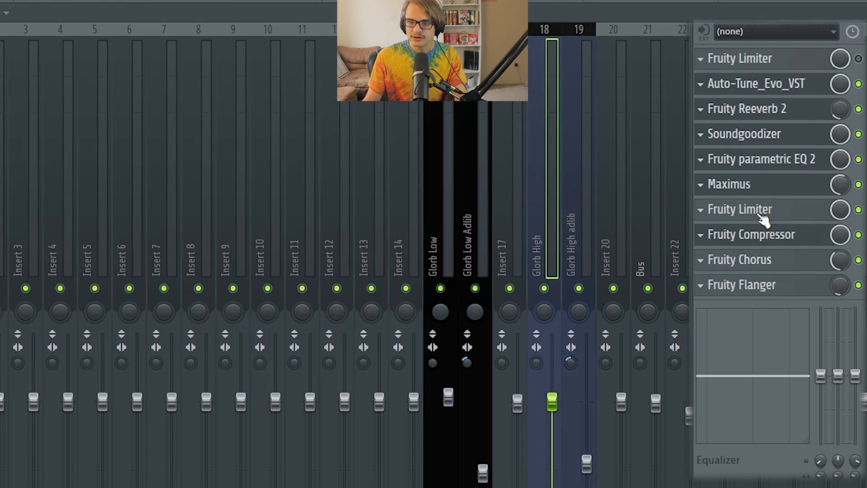
pyautogui.click(771, 167)
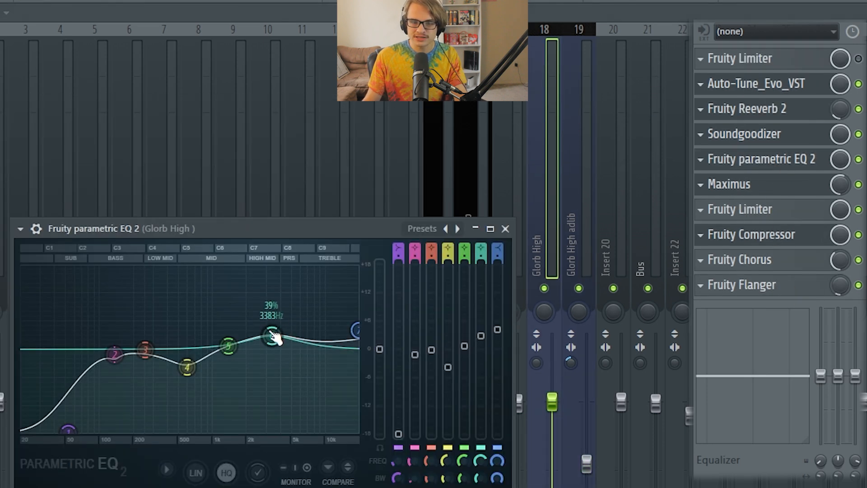
pyautogui.click(590, 205)
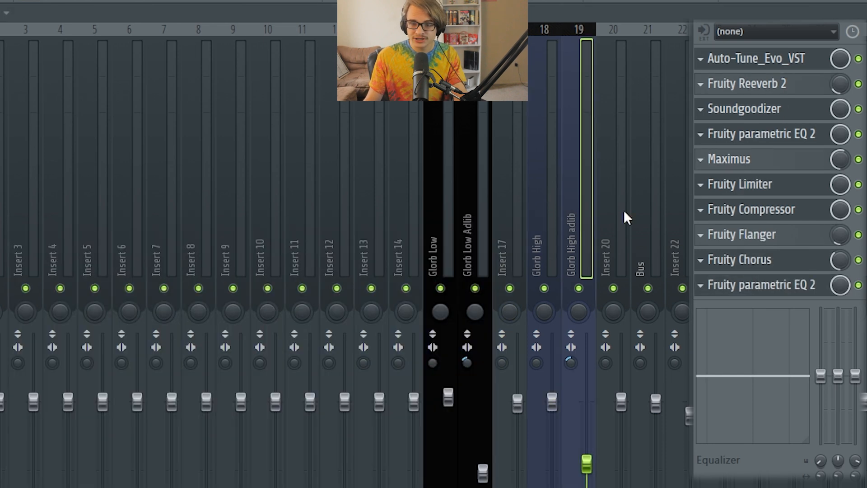
pyautogui.click(776, 292)
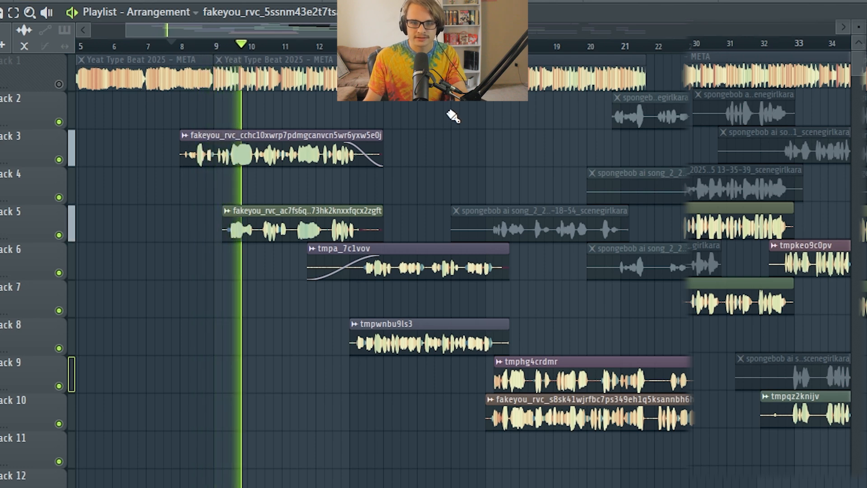
# Look over the vocal clips in the playlist and compare the effect chains of the Glorb High and Glorb Low tracks and their adlibs.
pyautogui.moveTo(319, 32); pyautogui.dragTo(356, 31)
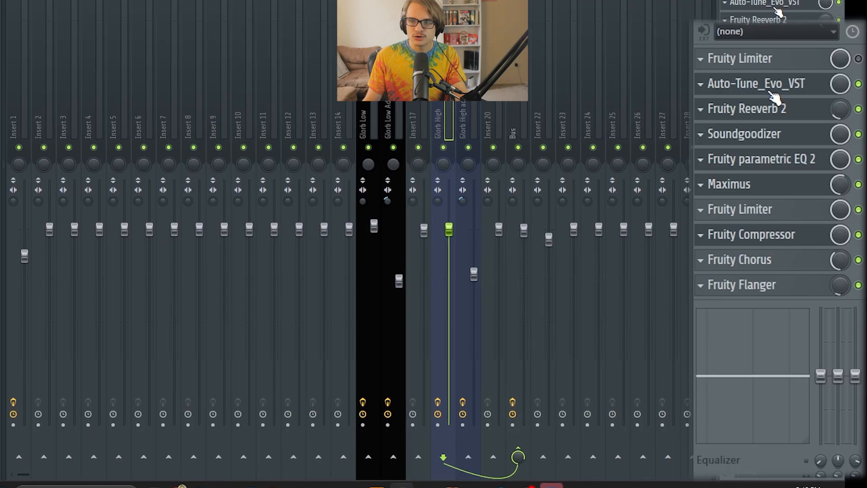
pyautogui.click(772, 88)
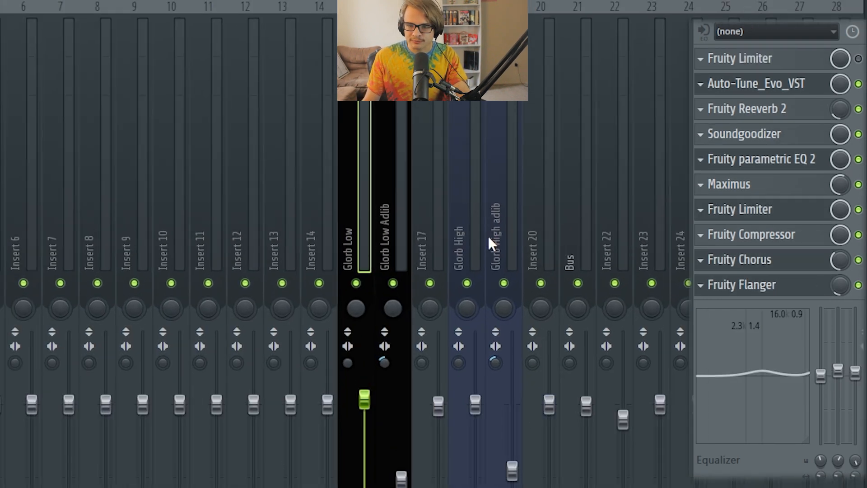
pyautogui.click(478, 236)
pyautogui.click(505, 239)
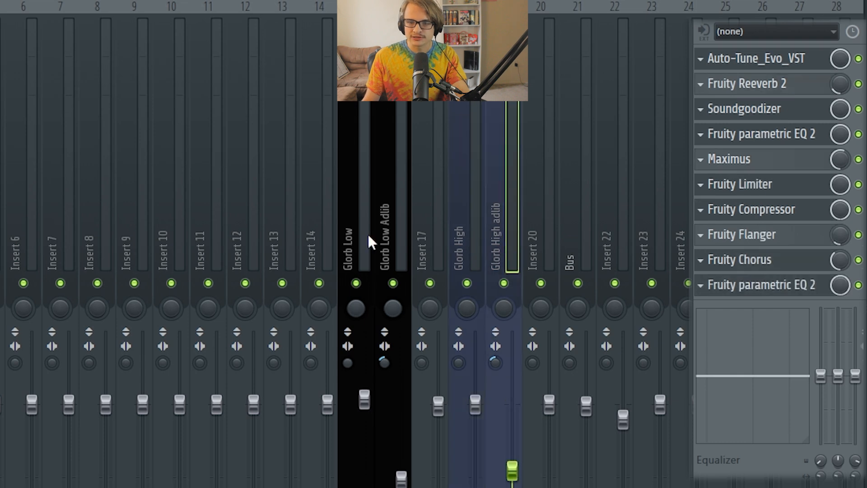
pyautogui.click(379, 234)
pyautogui.click(346, 237)
pyautogui.click(383, 256)
pyautogui.click(359, 259)
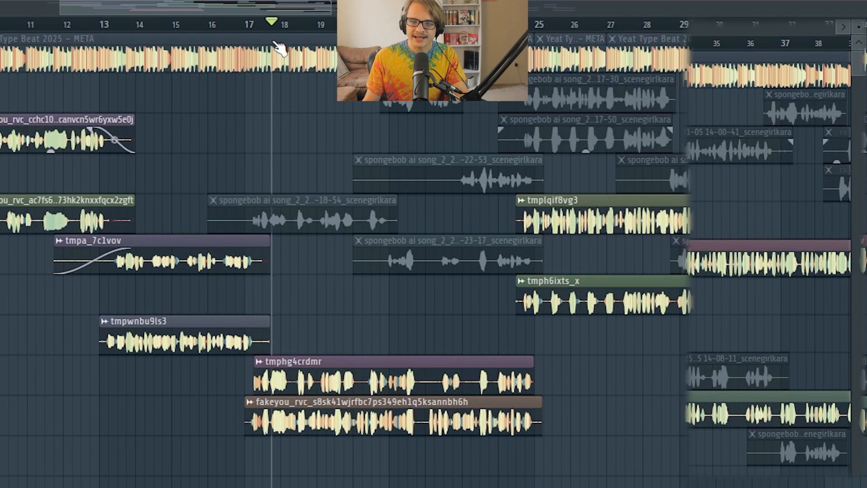
# Review the Fruity parametric EQ 2 curve on the Glorb Low track.
pyautogui.moveTo(273, 41); pyautogui.dragTo(249, 47)
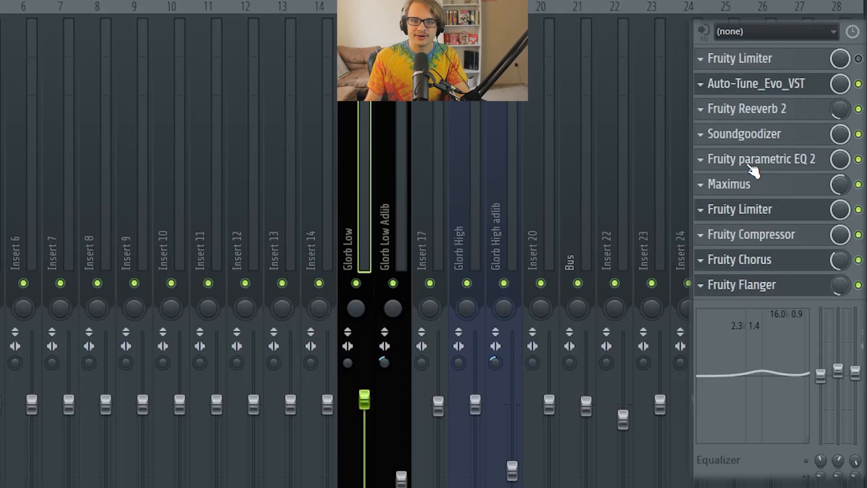
pyautogui.click(752, 168)
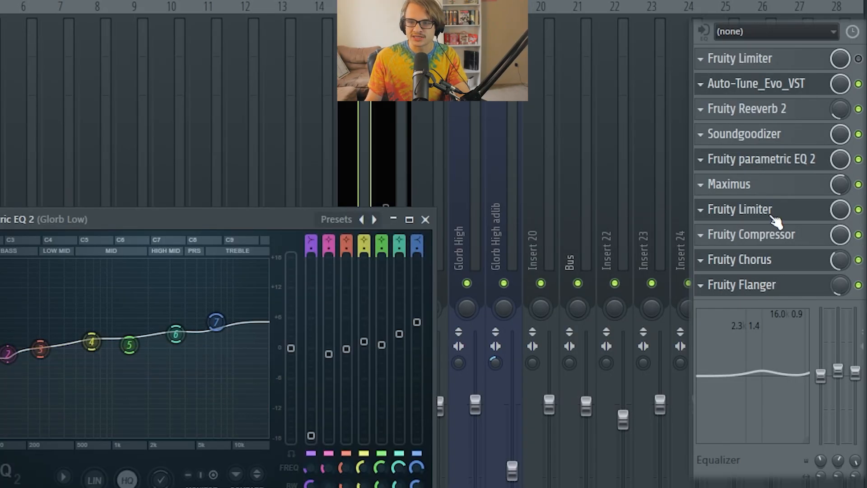
# Lower band 6 slightly in the last Fruity parametric EQ 2 on the Glorb Low Adlib track and close the plugin.
pyautogui.click(773, 164)
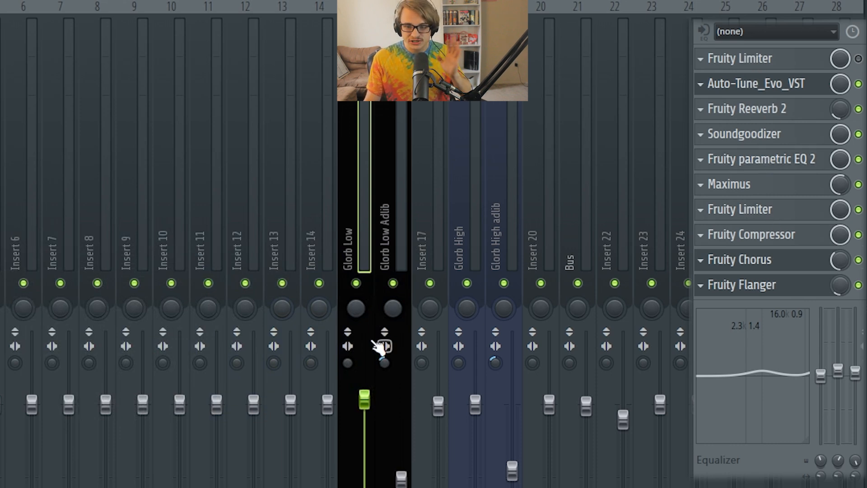
pyautogui.click(397, 257)
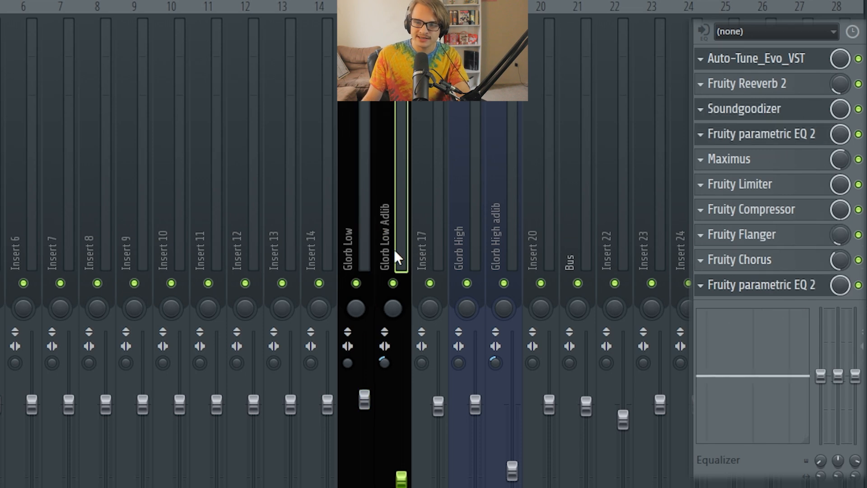
pyautogui.click(793, 288)
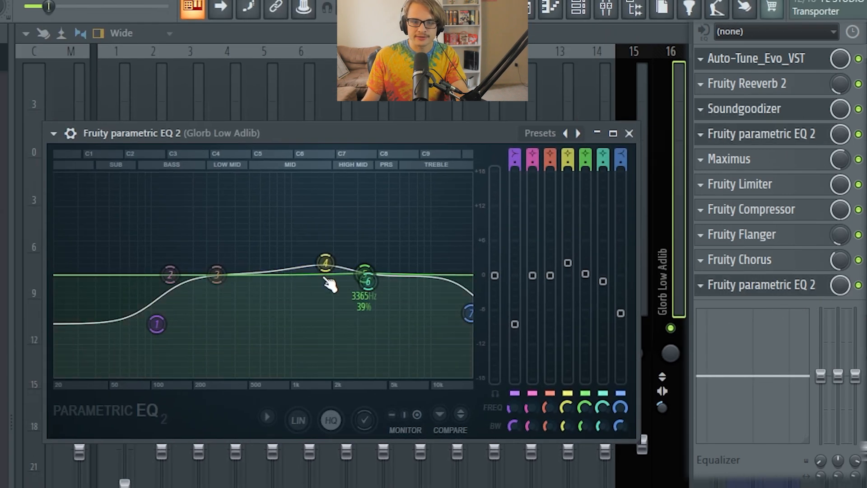
pyautogui.moveTo(368, 282); pyautogui.dragTo(369, 288)
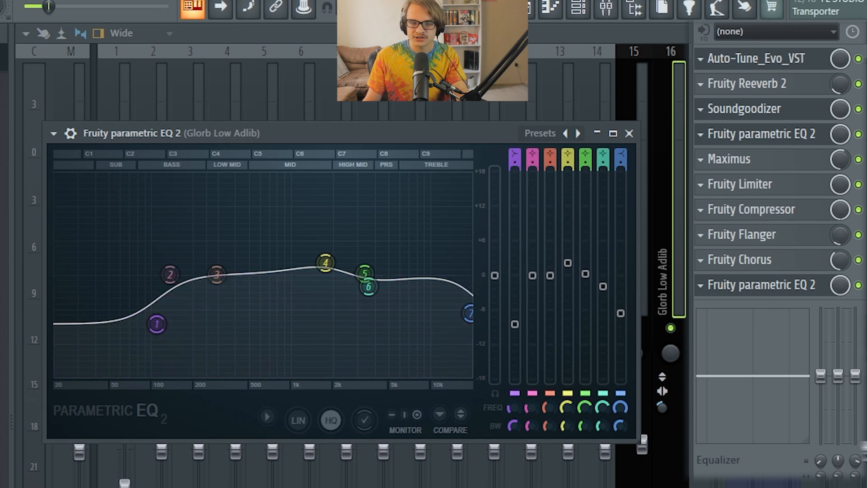
pyautogui.click(669, 224)
pyautogui.click(641, 258)
pyautogui.click(659, 258)
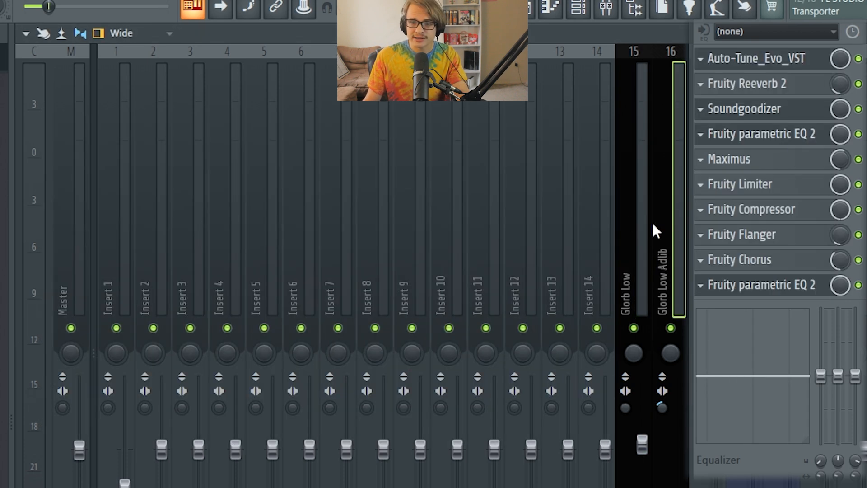
# Recheck the Fruity parametric EQ 2 on the Glorb Low track and close it again.
pyautogui.click(627, 221)
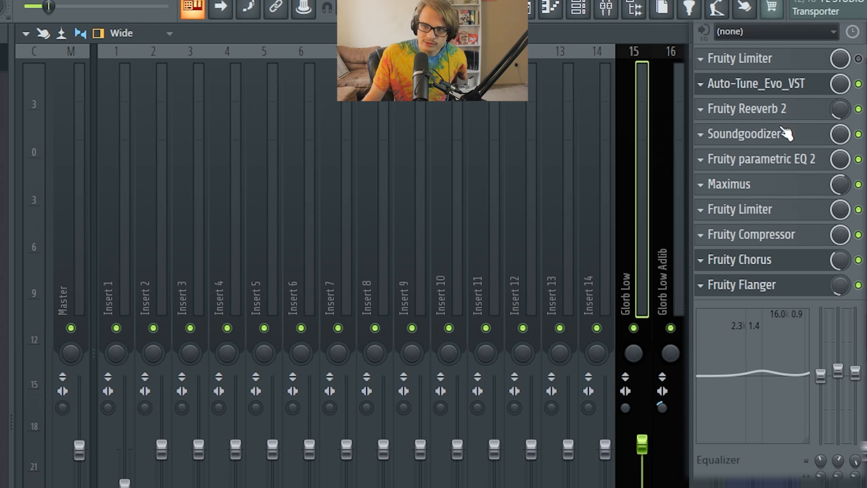
pyautogui.click(790, 160)
pyautogui.click(790, 161)
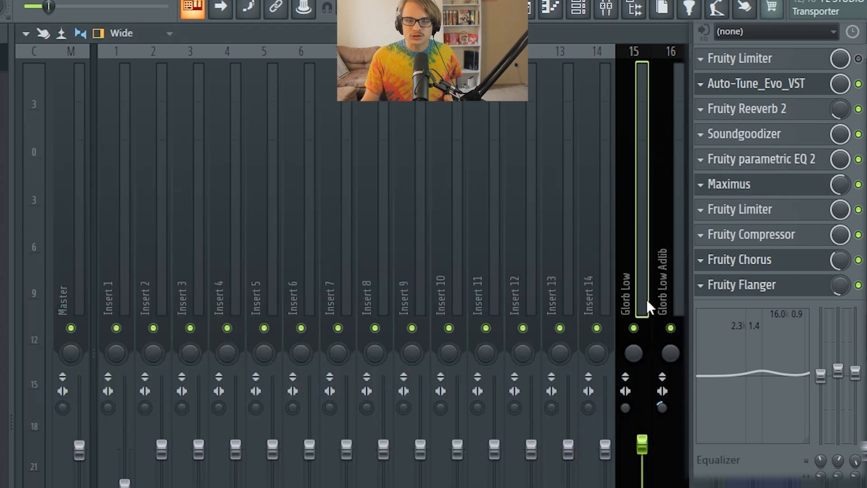
# Play the mixed vocals from the playlist and look over the clips further along the arrangement.
pyautogui.click(530, 14)
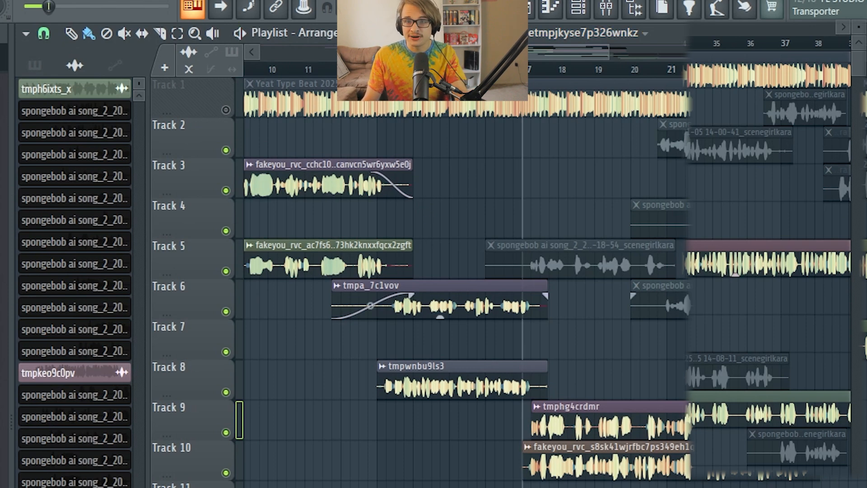
pyautogui.click(615, 15)
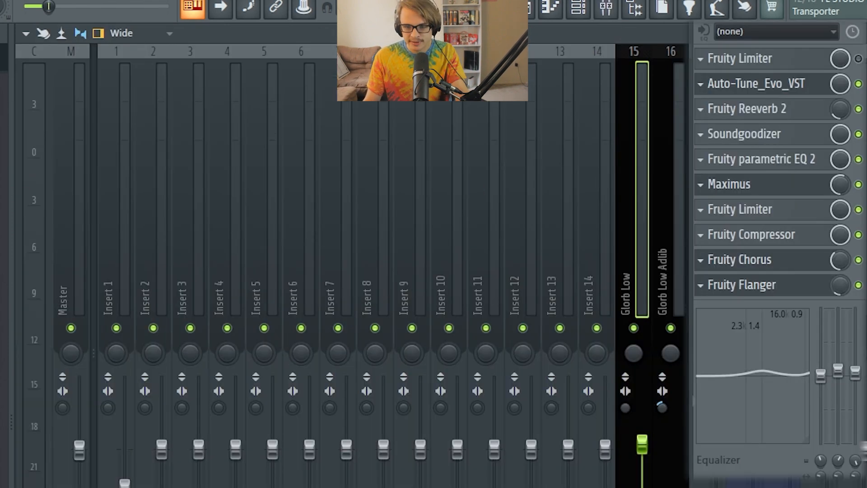
pyautogui.click(531, 14)
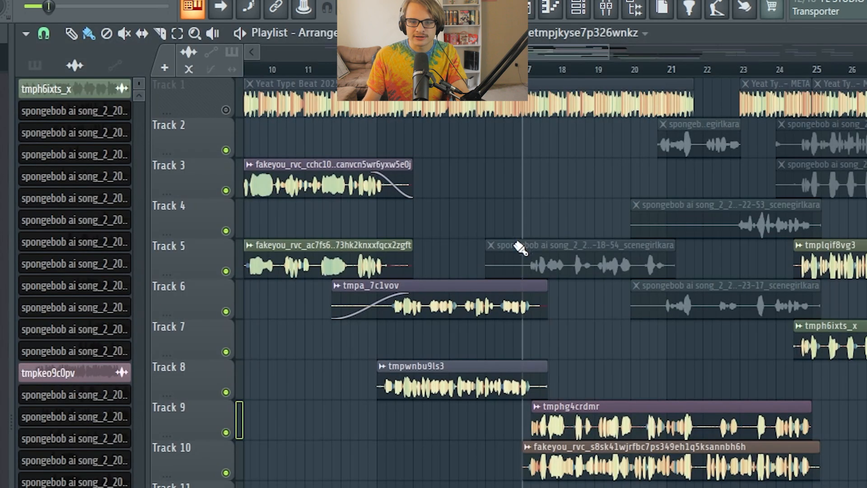
pyautogui.press('space')
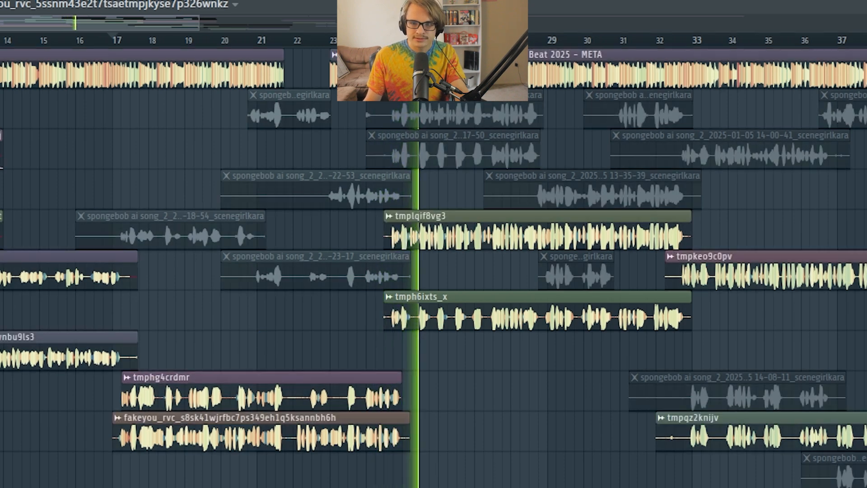
pyautogui.moveTo(62, 23); pyautogui.dragTo(125, 23)
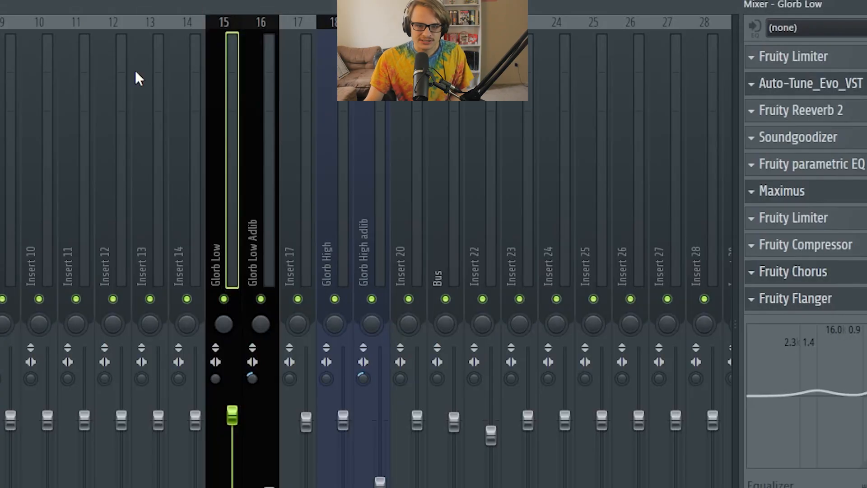
# Review the Maximus and Ozone 9 plugins in the Master track's effect chain.
pyautogui.click(1, 91)
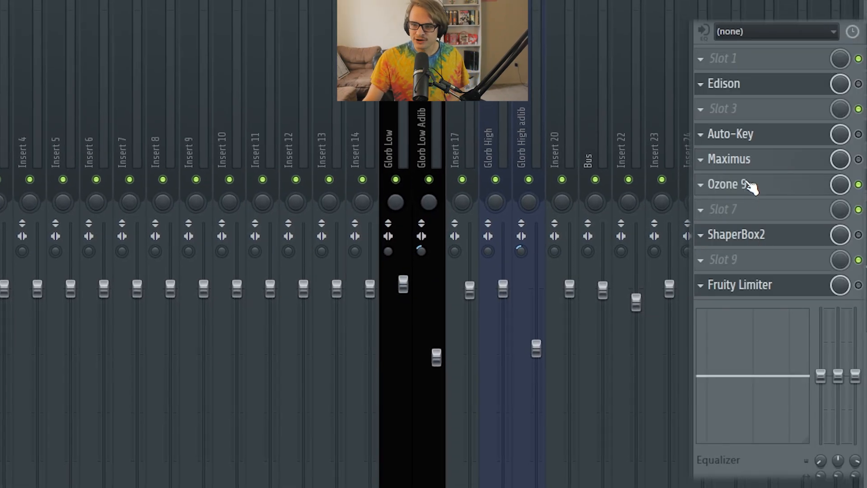
pyautogui.click(744, 181)
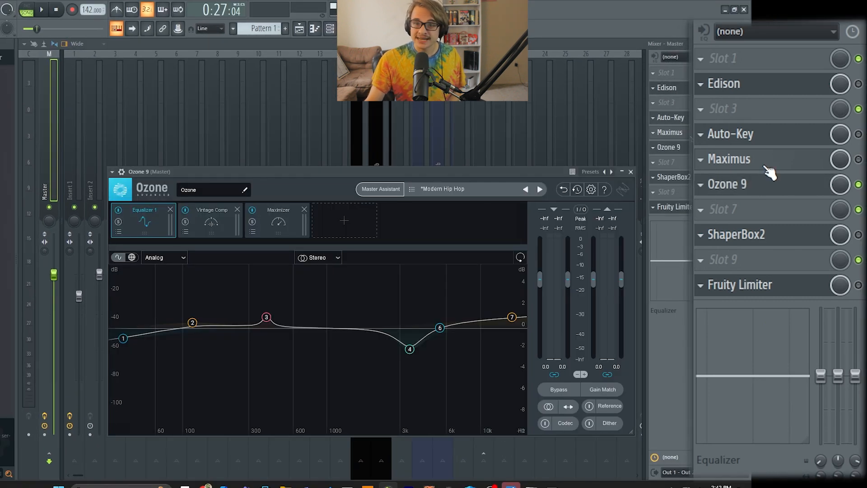
pyautogui.click(768, 168)
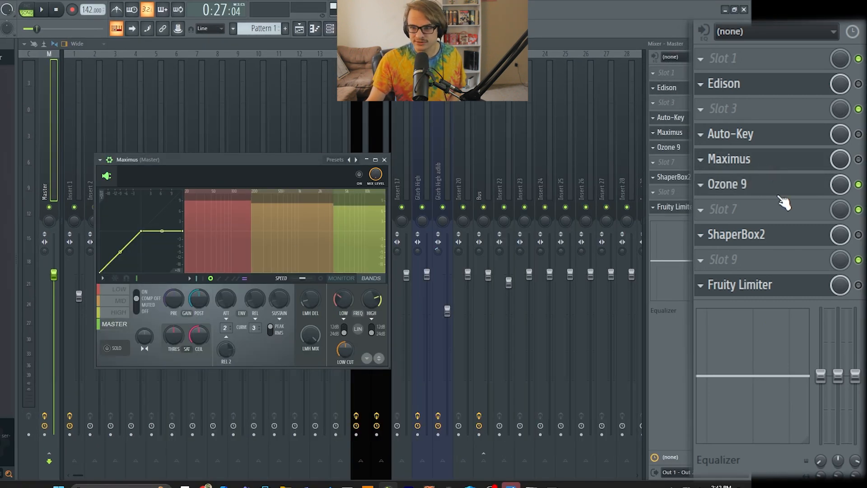
pyautogui.click(775, 192)
pyautogui.click(734, 192)
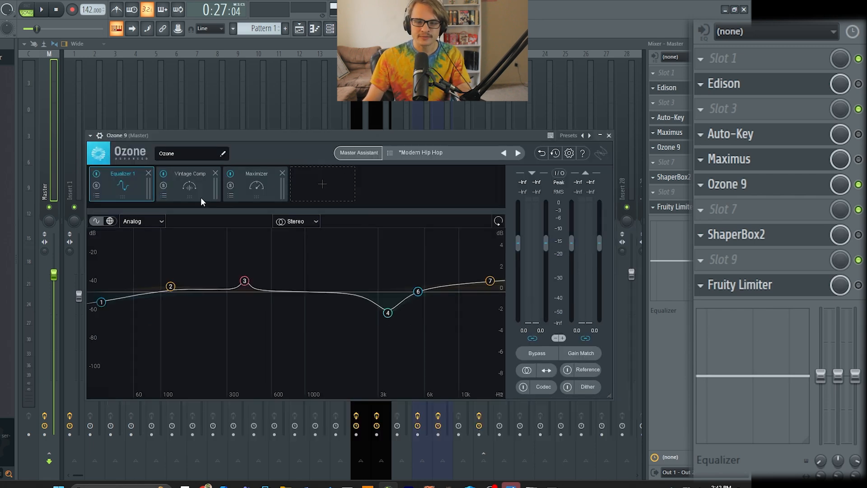
# Play the song and compare the master with Ozone 9 on and off, using its mixer switch and its own bypass.
pyautogui.press('space')
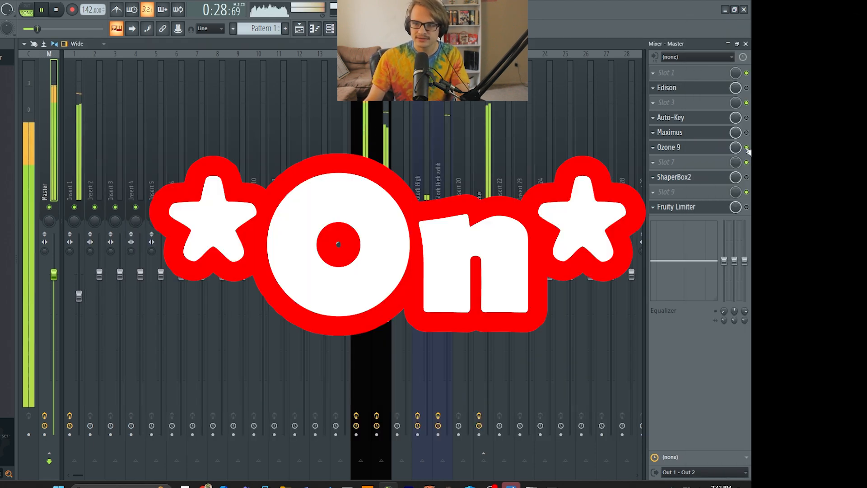
pyautogui.click(747, 148)
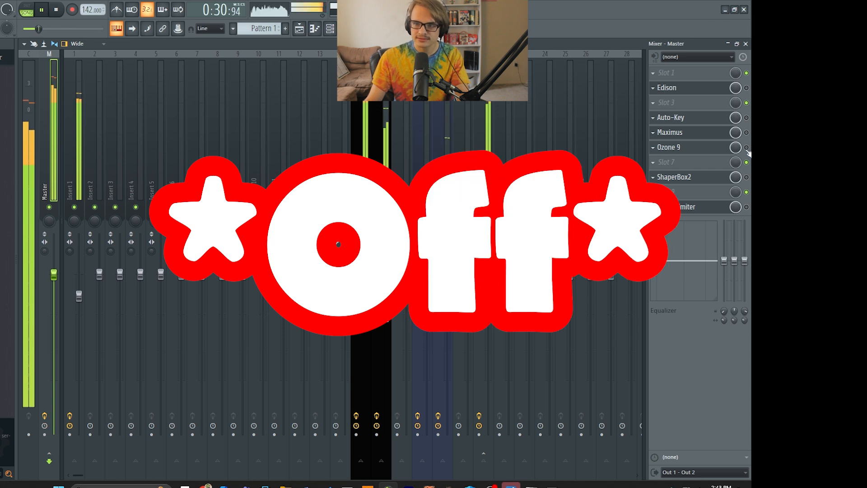
pyautogui.click(746, 148)
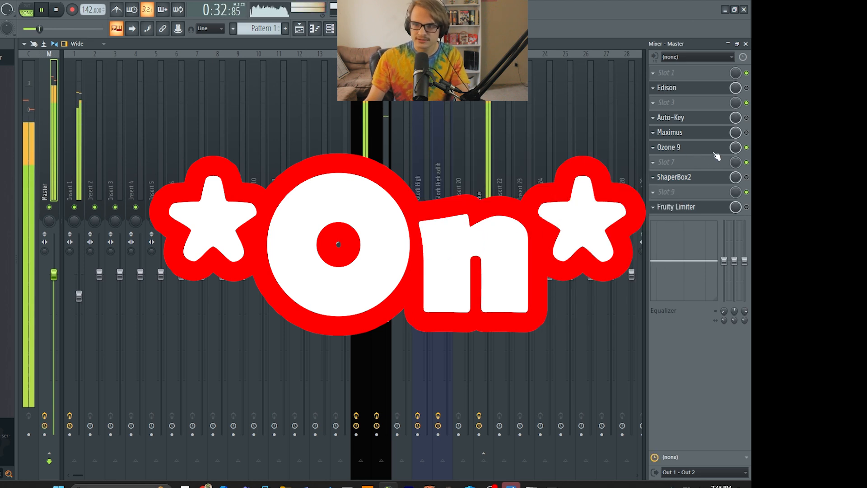
pyautogui.click(704, 148)
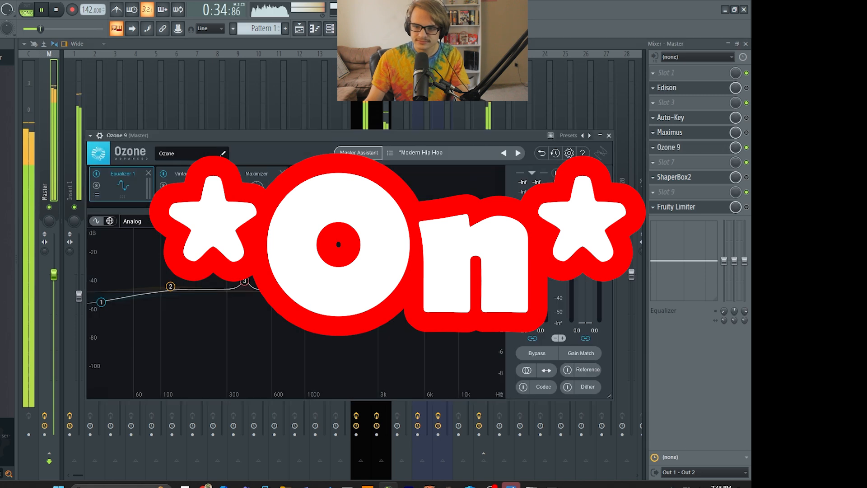
pyautogui.click(540, 353)
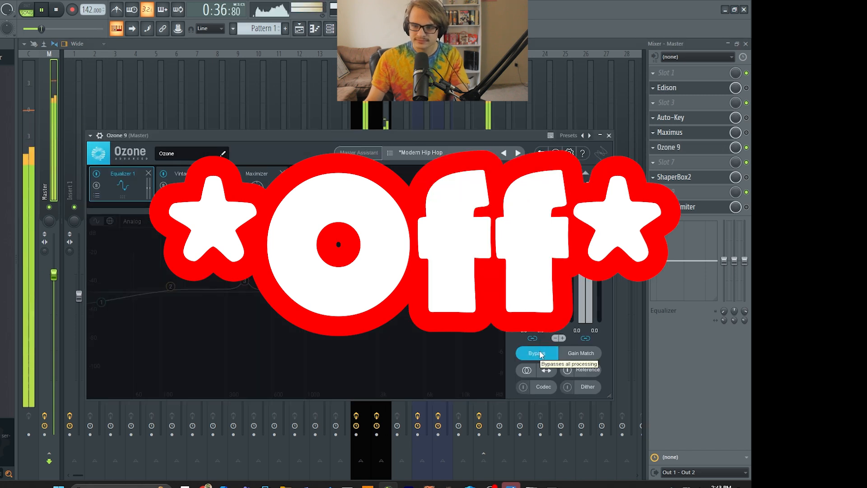
pyautogui.click(540, 353)
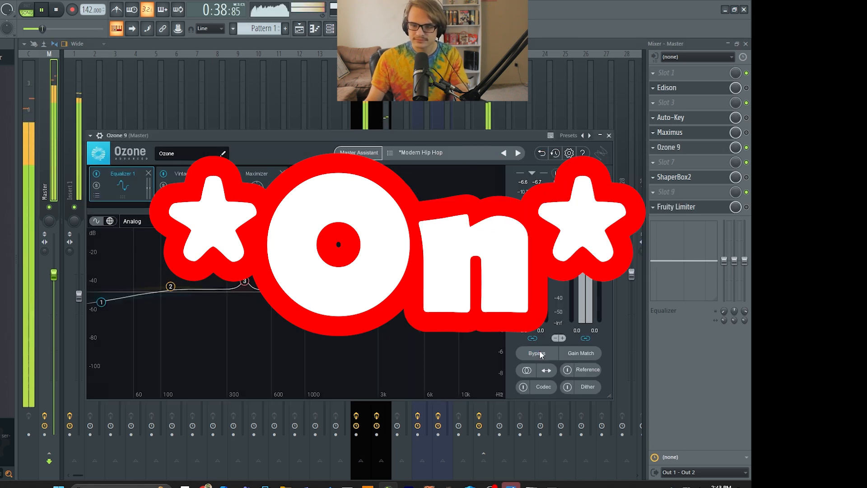
pyautogui.click(539, 353)
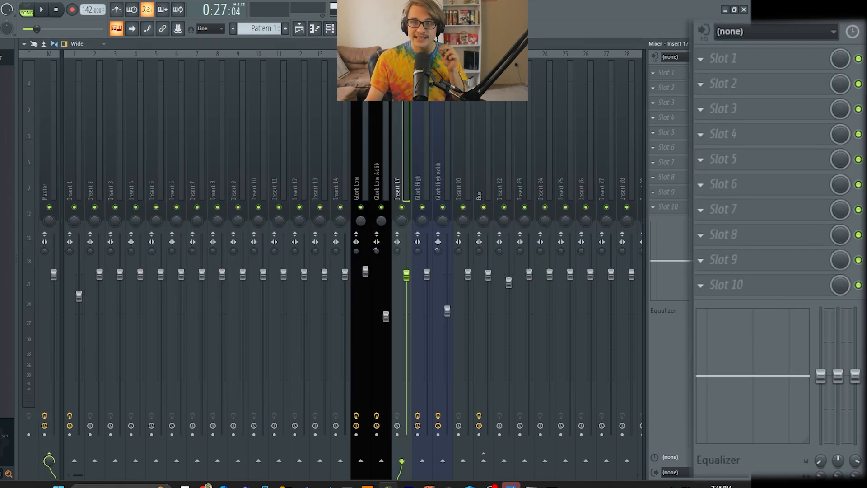
# Check the Glorb Low Adlib track's routing to the Bus and open the Fruity Compressor on the Bus.
pyautogui.click(380, 138)
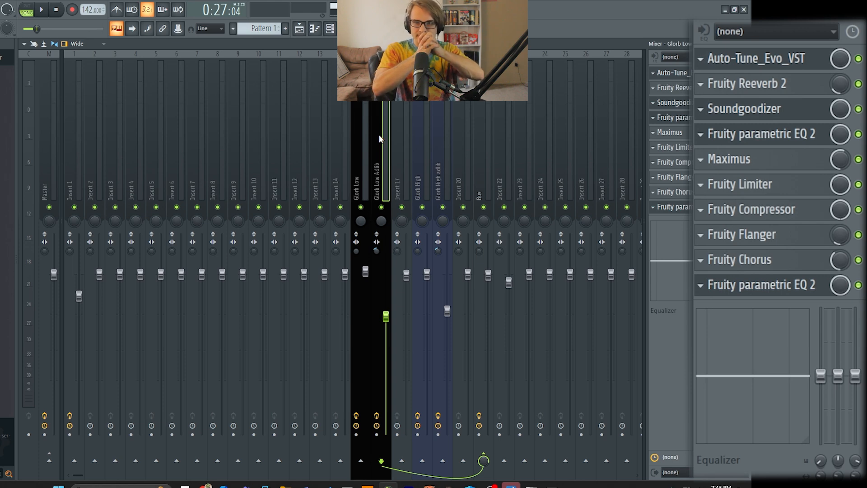
pyautogui.click(488, 141)
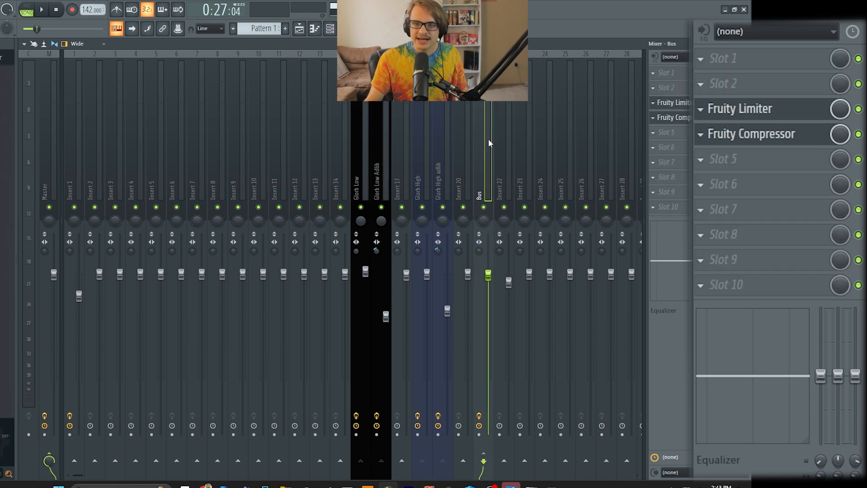
pyautogui.click(768, 139)
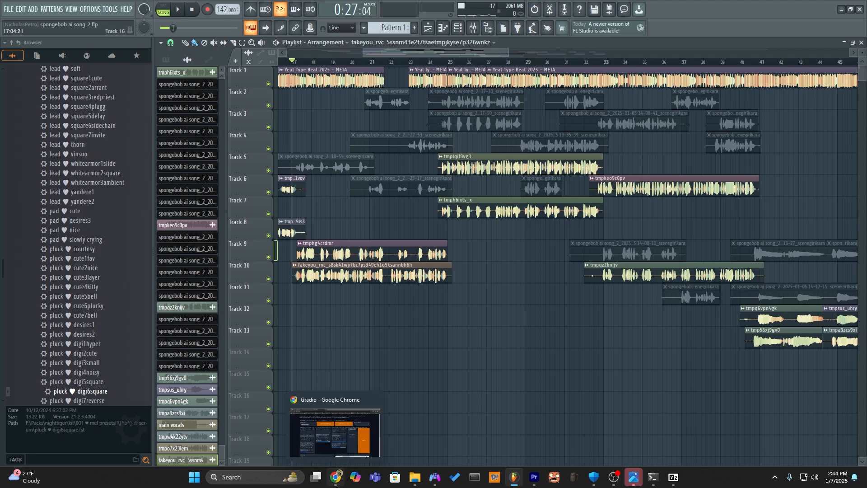
# Switch to Chrome, open YouTube in a new tab and search for "yeat type beat".
pyautogui.click(335, 477)
pyautogui.click(347, 9)
pyautogui.write('youtube.com')
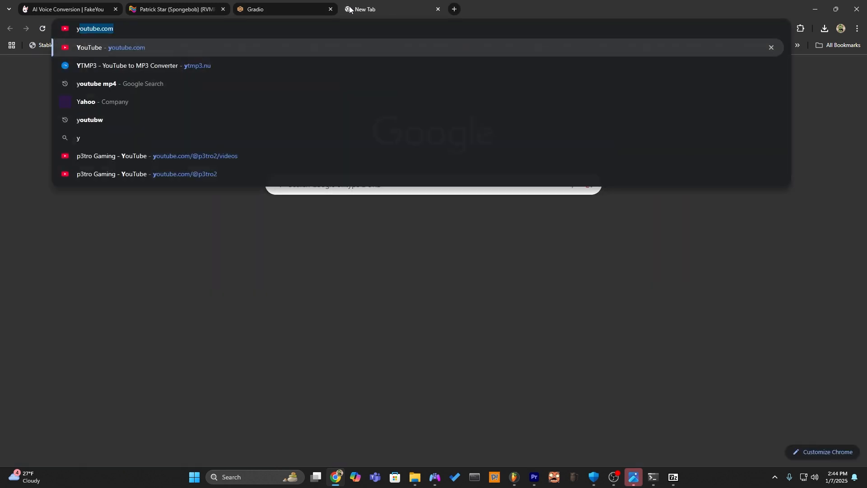
pyautogui.press('Return')
pyautogui.write('yeat')
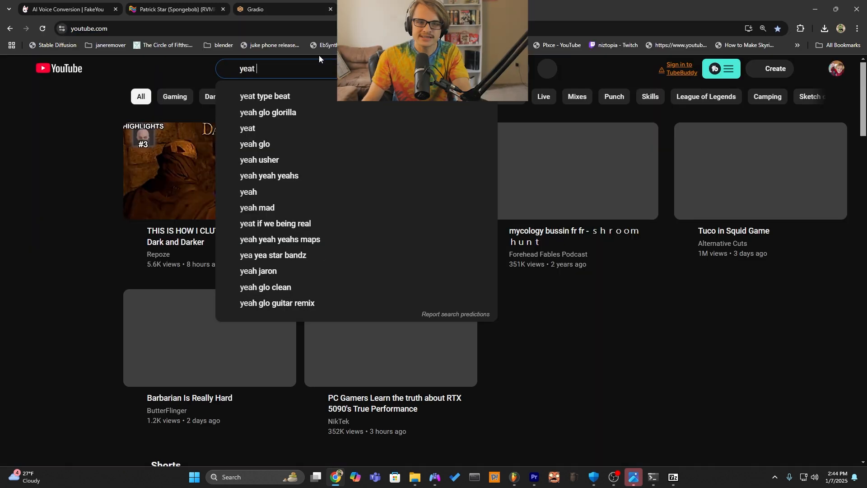
pyautogui.click(297, 93)
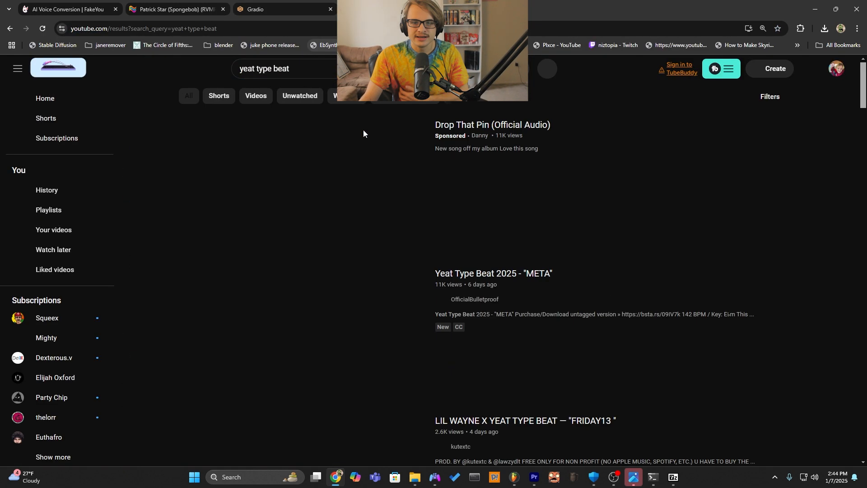
# Browse the search results and open the "Yeat Type Beat 2025 - META" video.
pyautogui.scroll(-2, 552, 203)
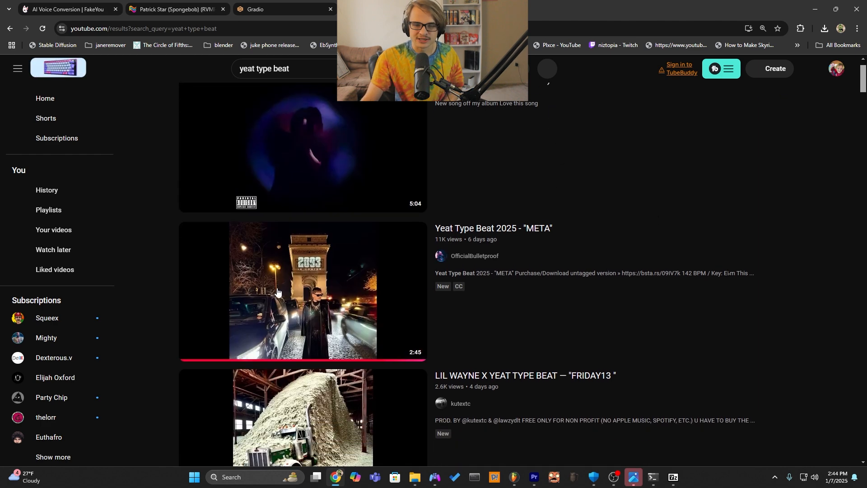
pyautogui.scroll(-3, 347, 338)
pyautogui.scroll(-6, 347, 337)
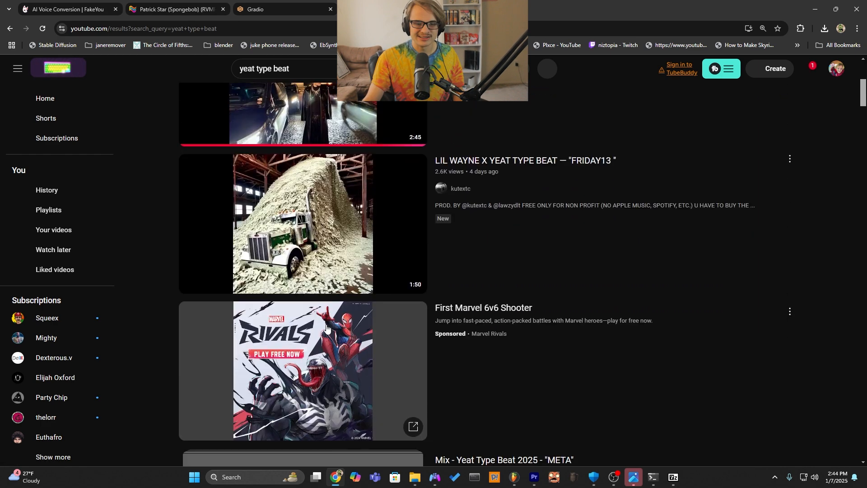
pyautogui.click(329, 229)
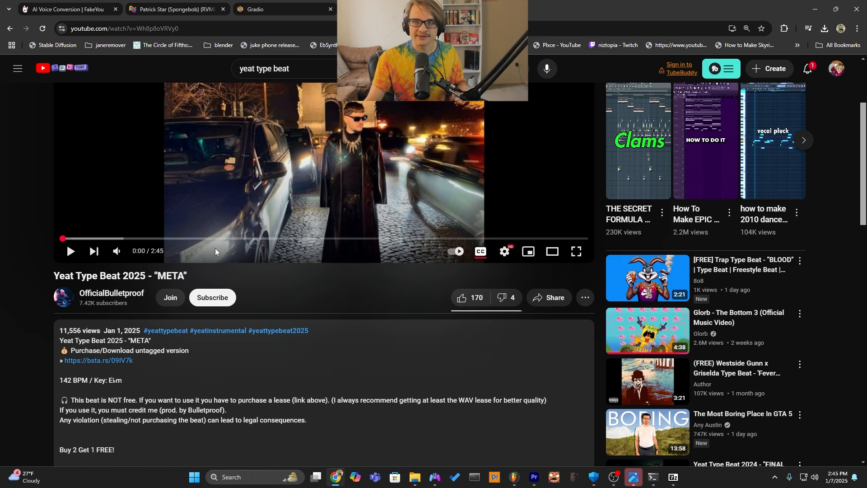
# Read through the beat video's description for its licensing terms, credit requirements and purchase links.
pyautogui.scroll(-2, 200, 181)
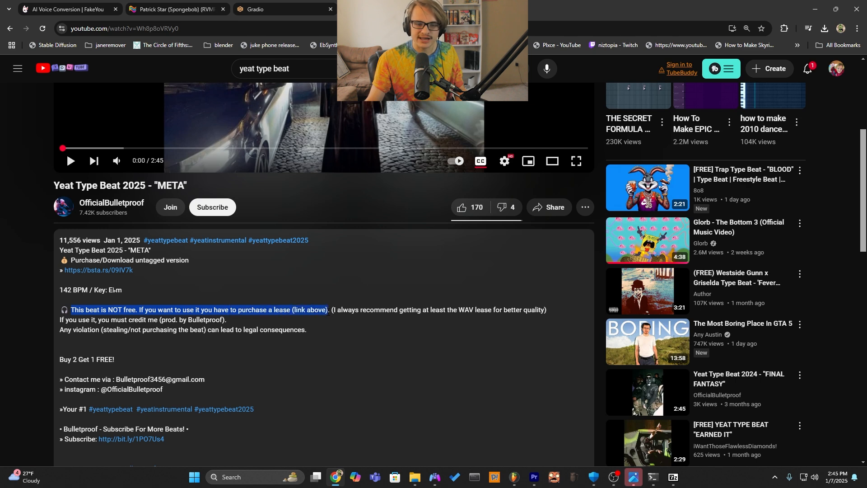
pyautogui.click(424, 258)
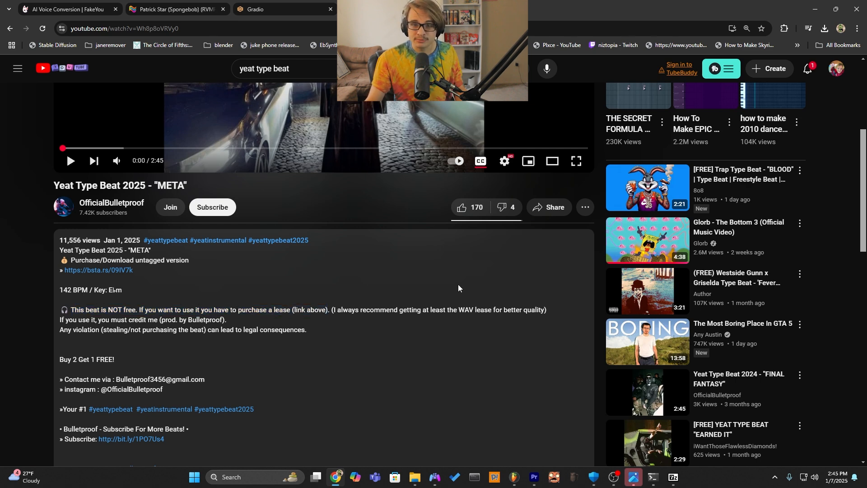
pyautogui.scroll(-3, 205, 332)
pyautogui.scroll(-8, 258, 323)
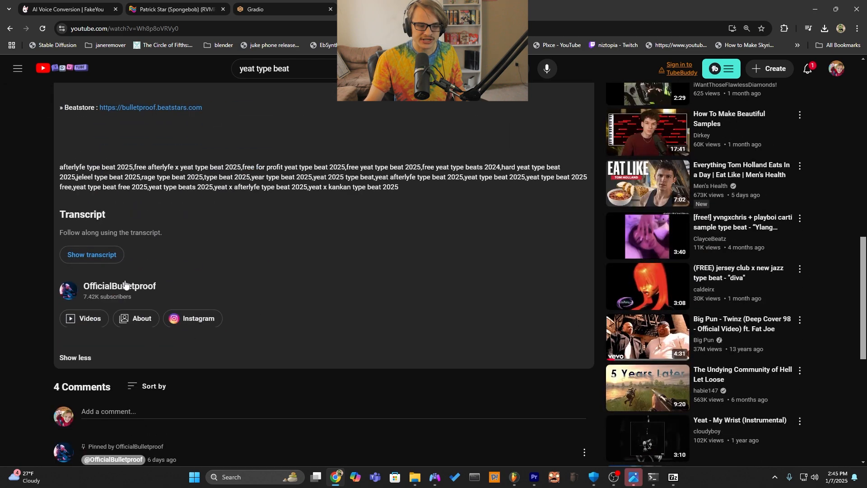
# Check the META beat's BPM and key in the video description and compare the tempo with the FL Studio project.
pyautogui.scroll(-3, 253, 359)
pyautogui.scroll(18, 234, 273)
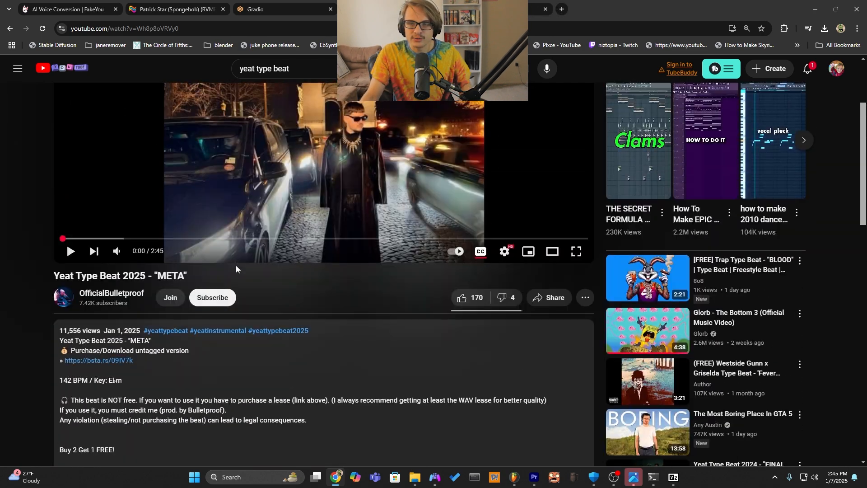
pyautogui.scroll(-4, 258, 253)
pyautogui.moveTo(60, 199); pyautogui.dragTo(112, 200)
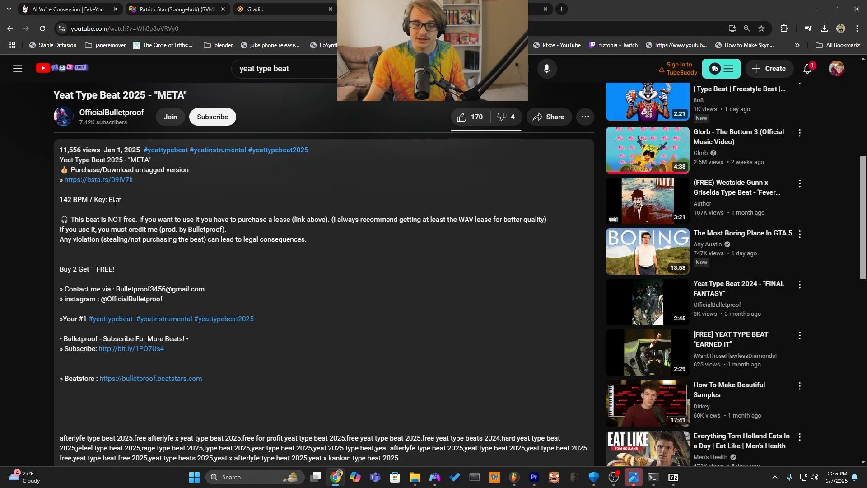
pyautogui.click(163, 201)
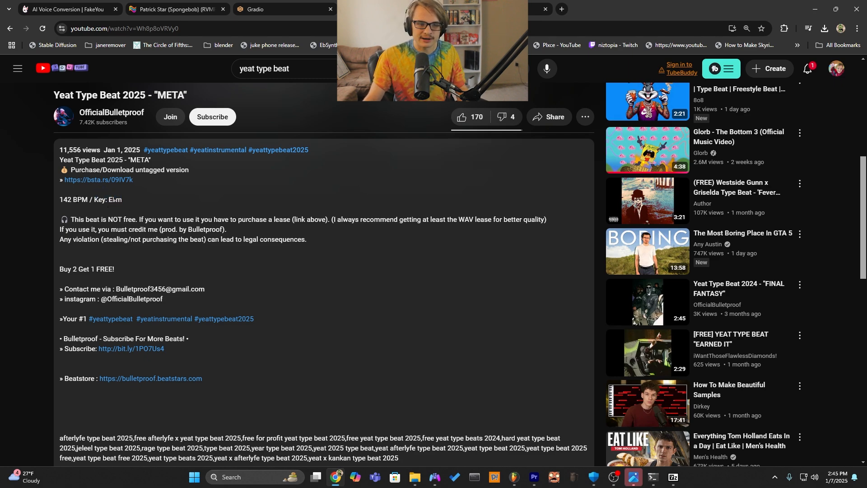
pyautogui.scroll(6, 233, 273)
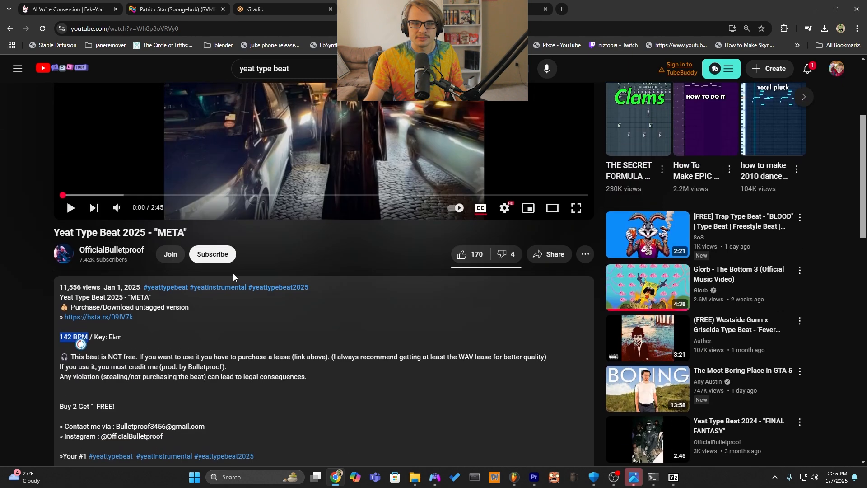
pyautogui.scroll(-3, 66, 333)
pyautogui.hotkey('alt', 'Tab')
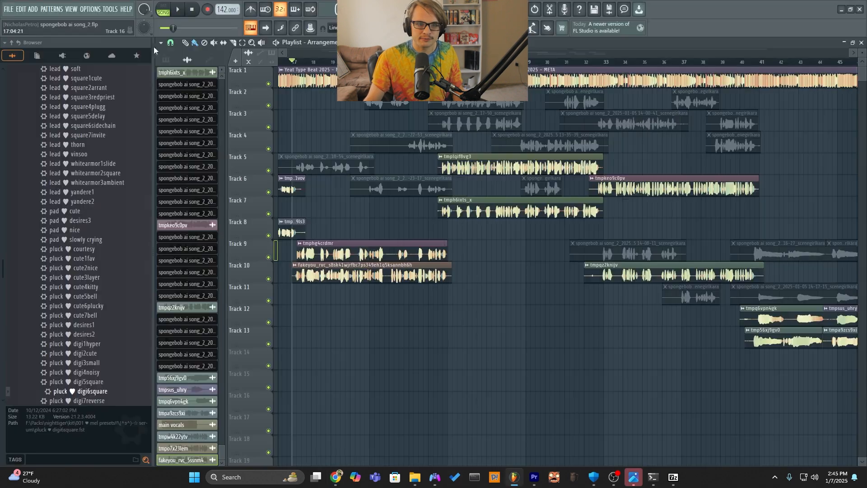
pyautogui.click(335, 478)
# Copy the META beat video's URL, open the YTMP3 converter in a new tab and convert the video to MP3.
pyautogui.scroll(-3, 381, 256)
pyautogui.scroll(2, 315, 124)
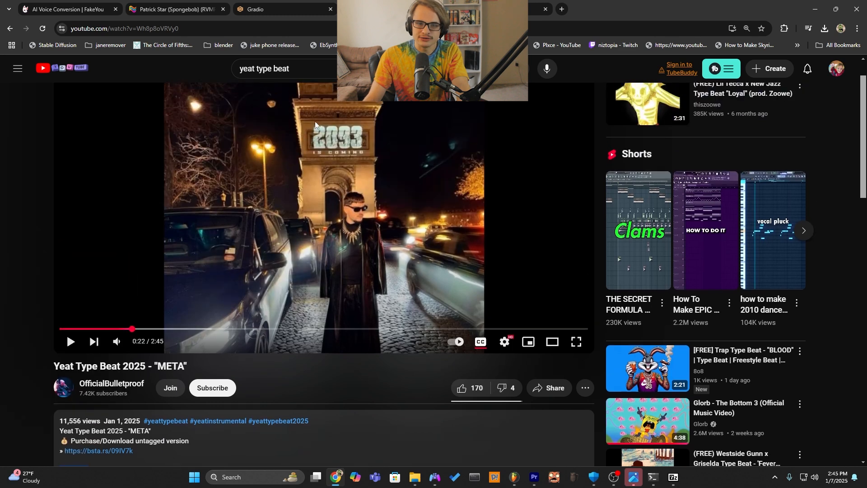
pyautogui.hotkey('ctrl', 'l')
pyautogui.hotkey('ctrl', 'c')
pyautogui.click(562, 9)
pyautogui.write('youtube mp')
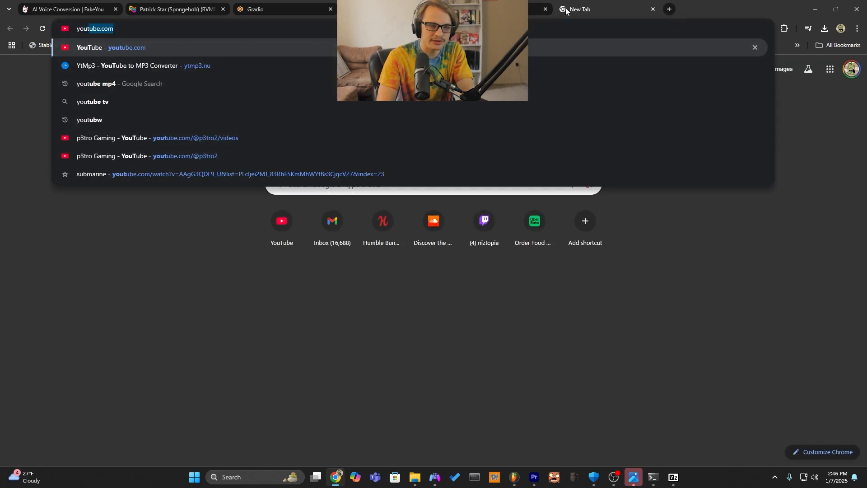
pyautogui.write('3')
pyautogui.press('Return')
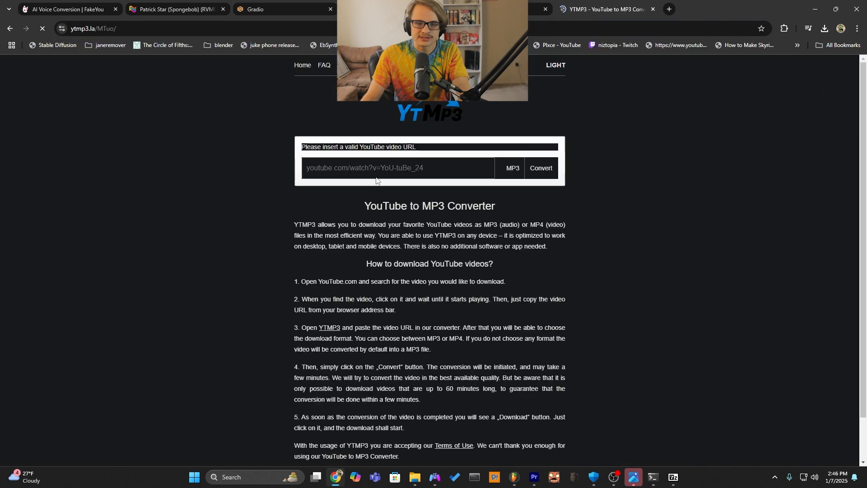
pyautogui.hotkey('ctrl', 'v')
pyautogui.click(541, 172)
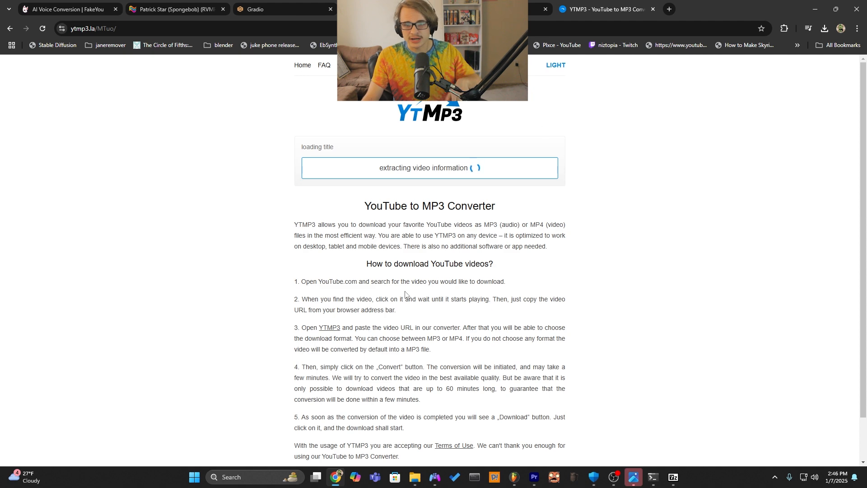
# Return to the META beat video and reread the description's warning about using the beat without purchasing it.
pyautogui.hotkey('ctrl', 'shift', 'Tab')
pyautogui.scroll(-3, 66, 333)
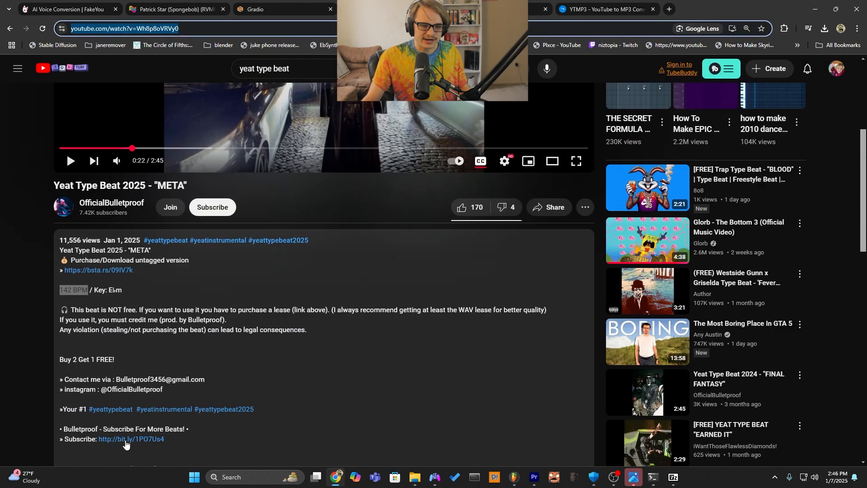
pyautogui.moveTo(312, 331); pyautogui.dragTo(158, 330)
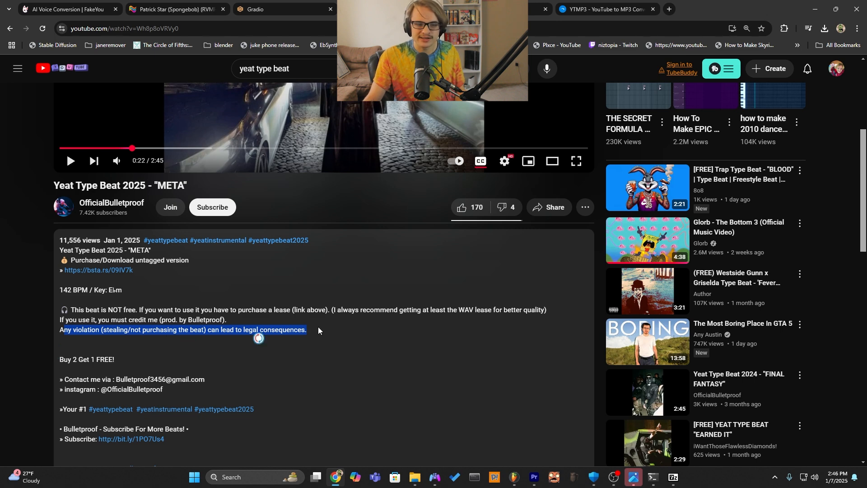
pyautogui.scroll(4, 333, 347)
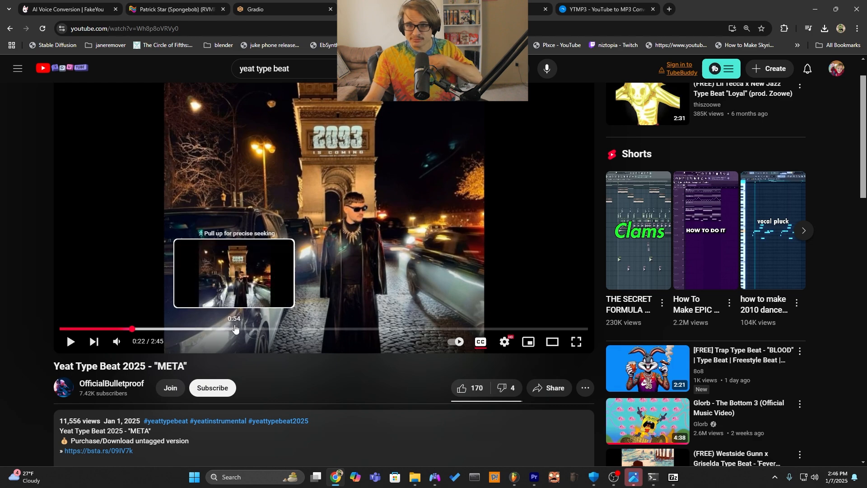
pyautogui.scroll(-3, 297, 335)
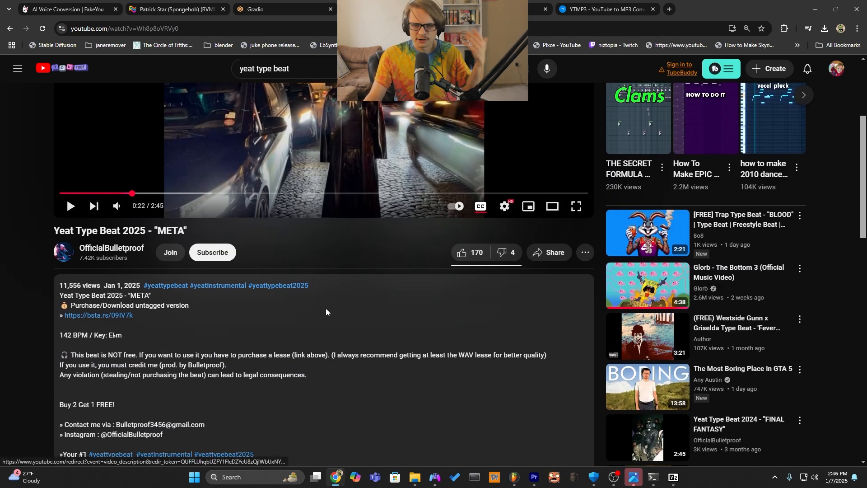
# Switch to Bulletproof's BeatStars page for LYFESTYLE and review the prices of its lease options.
pyautogui.click(480, 9)
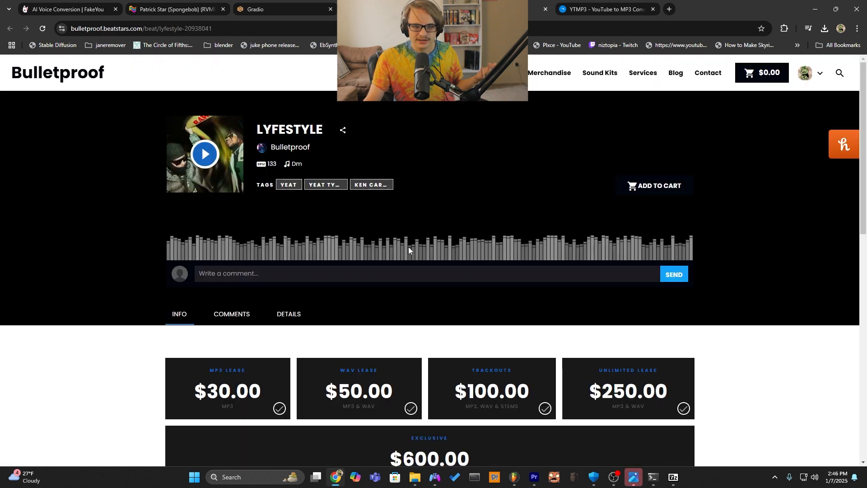
pyautogui.scroll(-3, 408, 247)
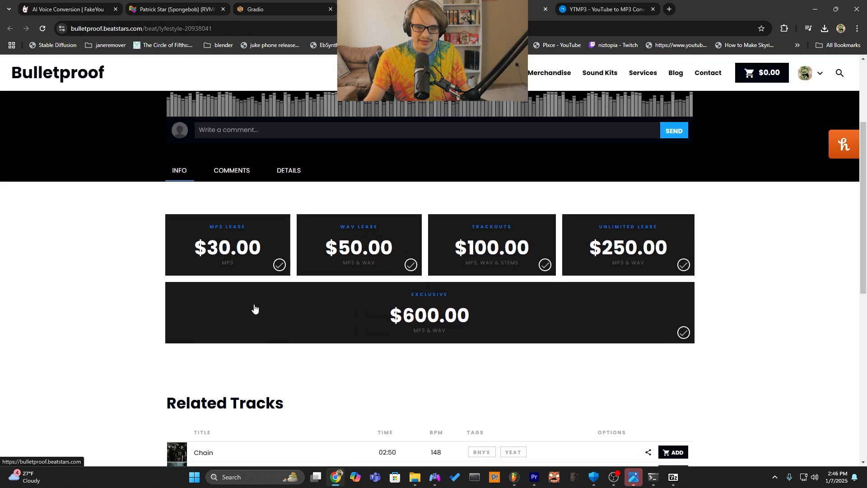
pyautogui.scroll(-5, 342, 418)
pyautogui.scroll(8, 399, 403)
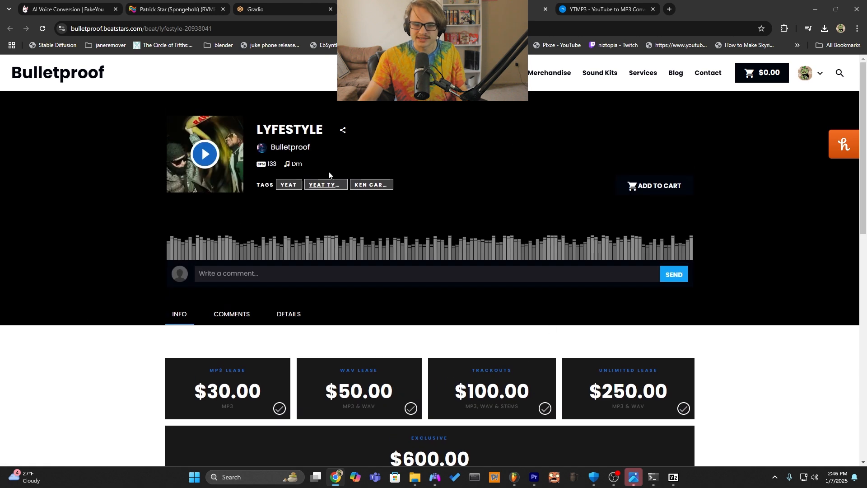
# Back on YouTube, search for "yeat type beat free" and open the "[FREE] Yeat Type Beat 2024 - Psychocainë" video.
pyautogui.click(392, 9)
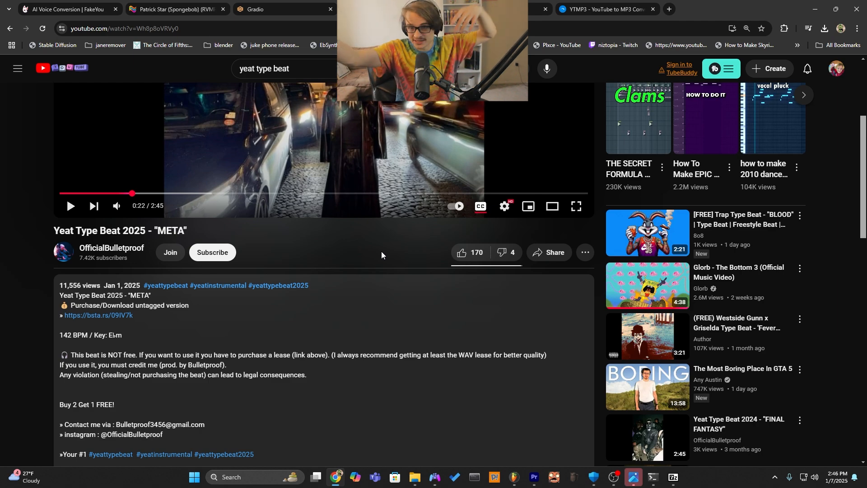
pyautogui.scroll(4, 236, 252)
pyautogui.click(309, 67)
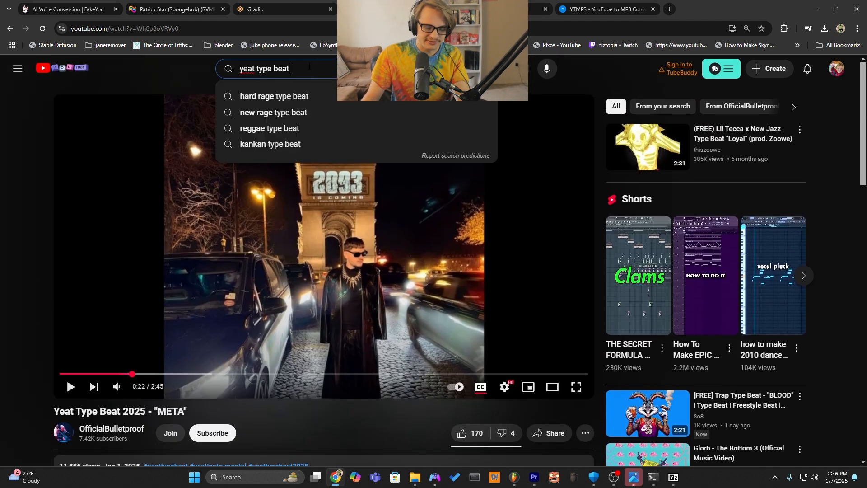
pyautogui.write('free')
pyautogui.press('Return')
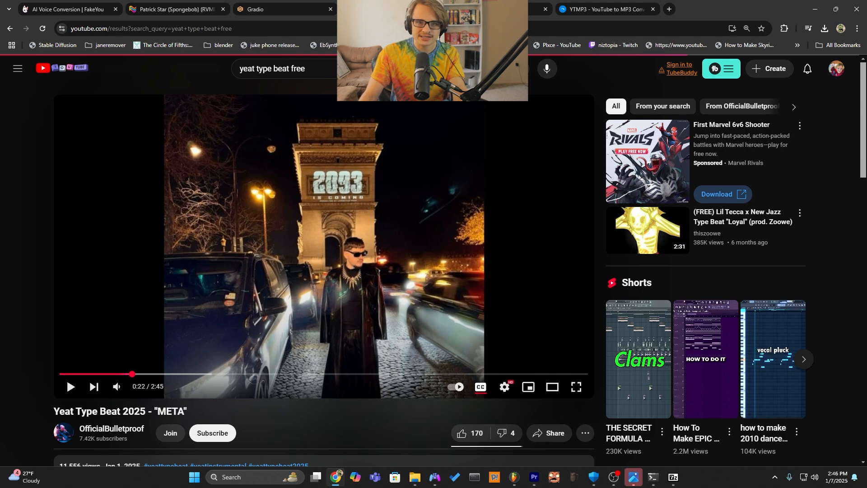
pyautogui.scroll(-3, 354, 379)
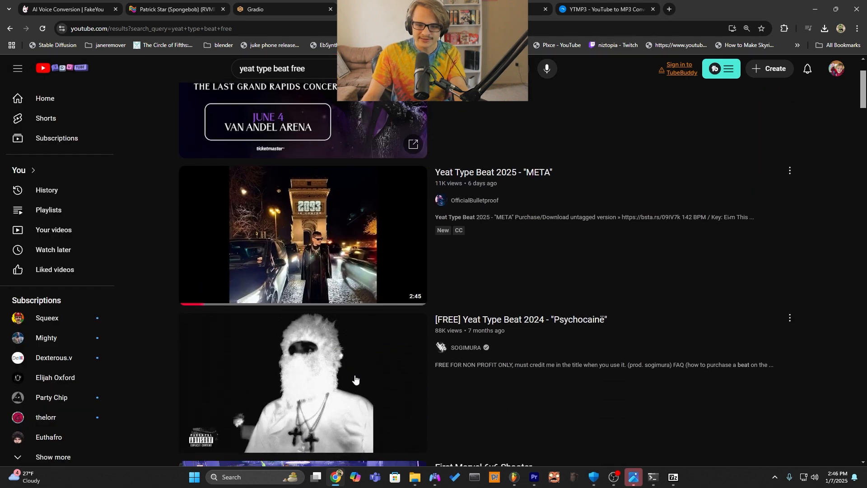
pyautogui.click(185, 288)
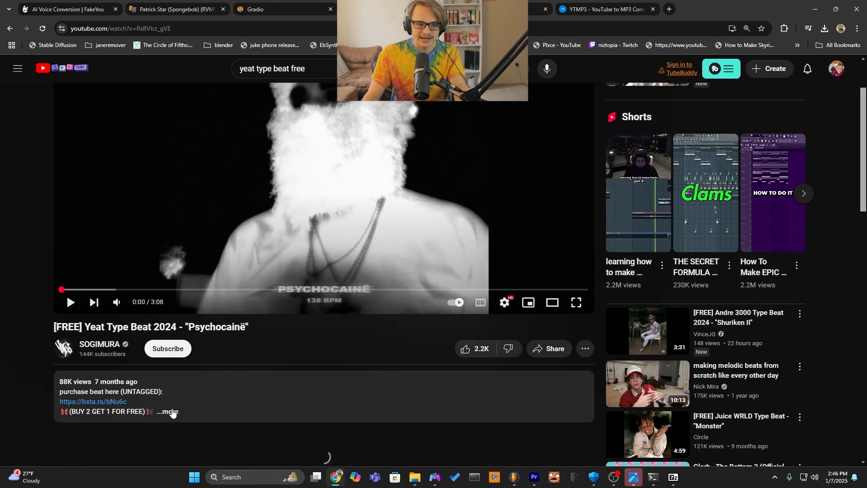
# Expand the Psychocainë video's description and read its free-use terms and the required producer credit.
pyautogui.click(167, 411)
pyautogui.scroll(-4, 205, 386)
pyautogui.moveTo(62, 254); pyautogui.dragTo(334, 256)
pyautogui.scroll(1, 386, 289)
pyautogui.scroll(3, 386, 289)
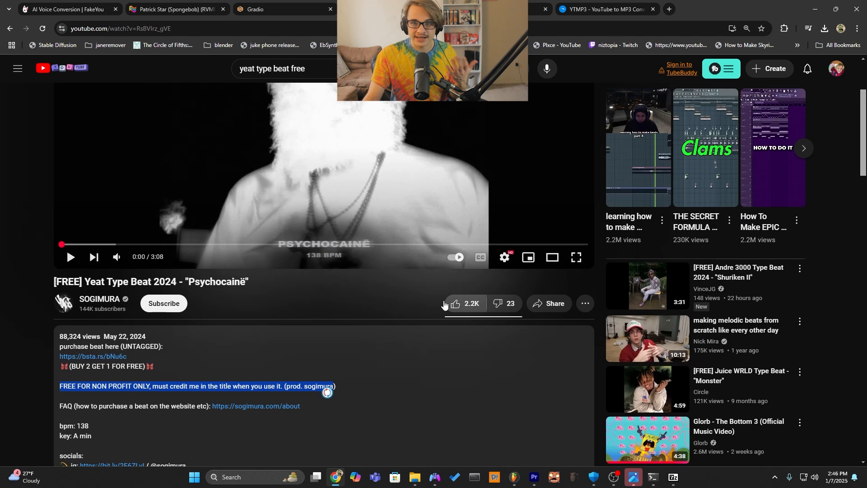
pyautogui.scroll(2, 367, 343)
pyautogui.scroll(-2, 317, 370)
pyautogui.click(343, 384)
pyautogui.moveTo(351, 385); pyautogui.dragTo(285, 386)
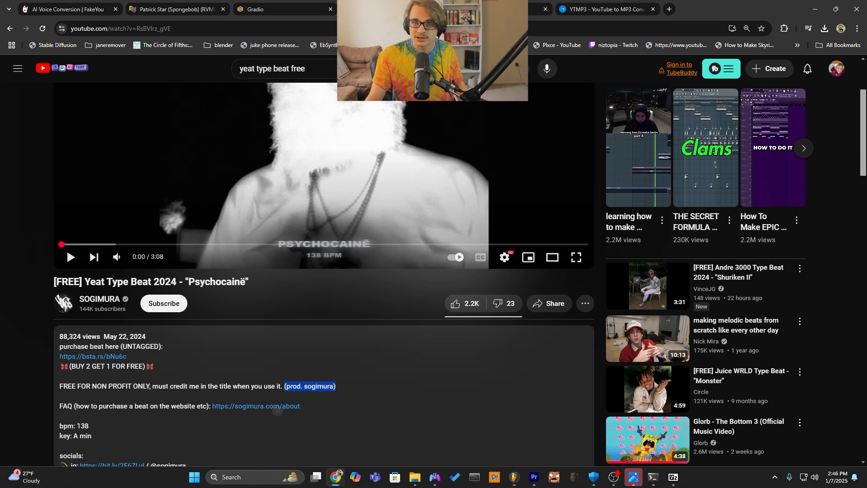
# Switch to FL Studio, unmute Track 10 and the beat on Track 1 alongside Track 6, and play the song.
pyautogui.click(519, 481)
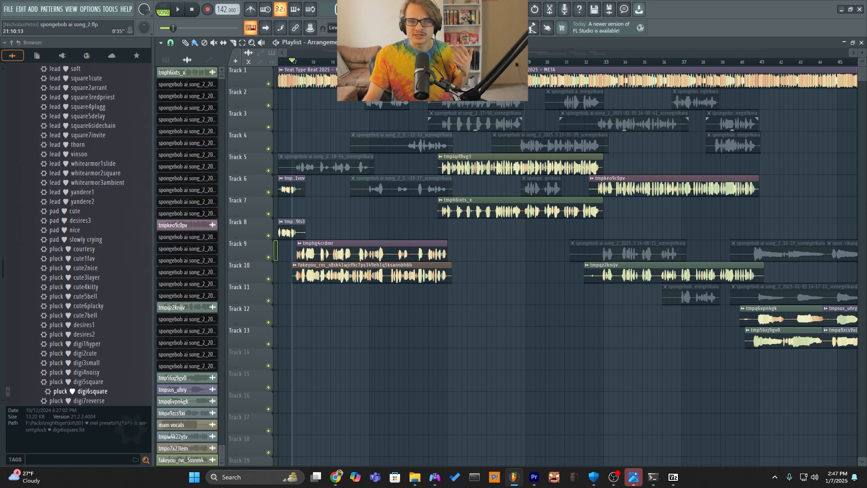
pyautogui.moveTo(429, 53); pyautogui.dragTo(517, 52)
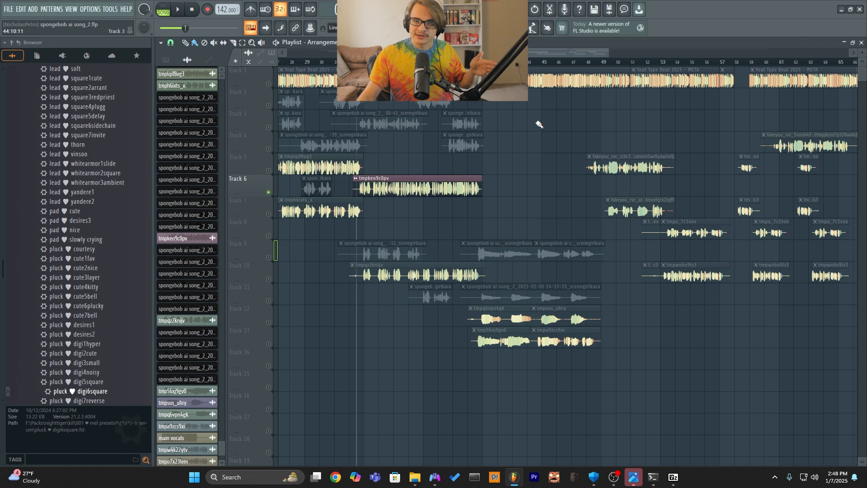
pyautogui.click(268, 279)
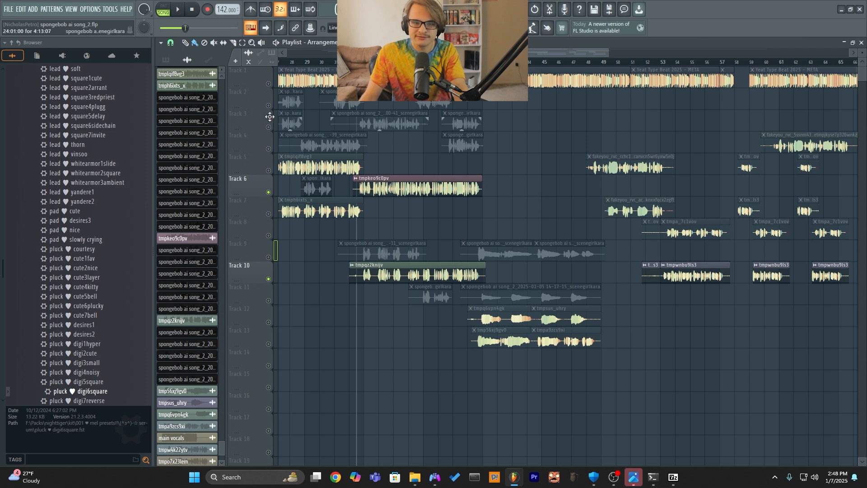
pyautogui.click(268, 84)
pyautogui.press('space')
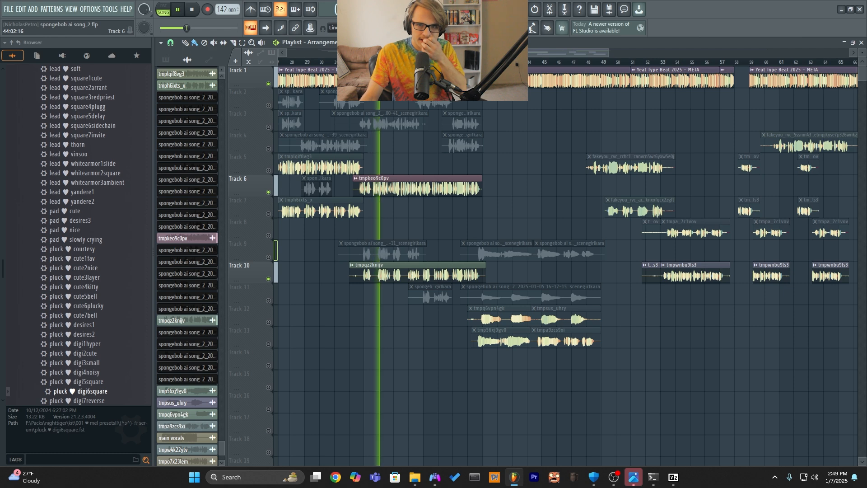
# Examine Ozone 9 on the Master channel during playback, close it, and stop the song with the playhead near bar 38.
pyautogui.press('F9')
pyautogui.click(188, 133)
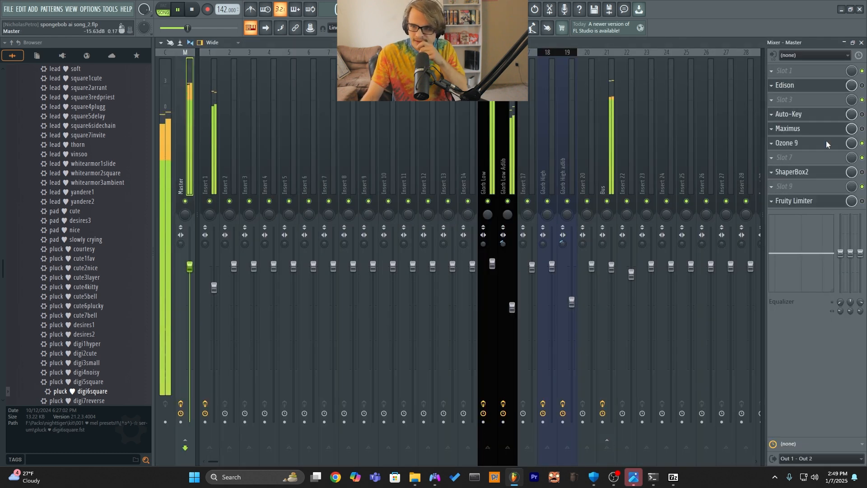
pyautogui.click(816, 147)
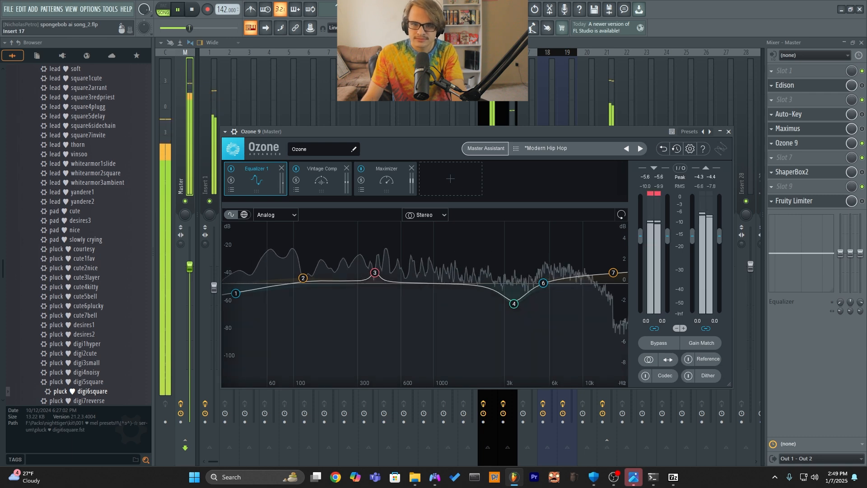
pyautogui.press('Escape')
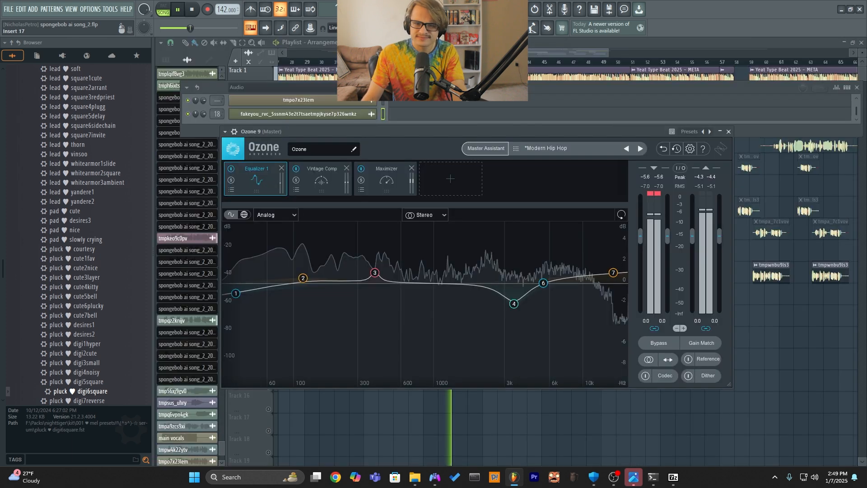
pyautogui.press('Escape')
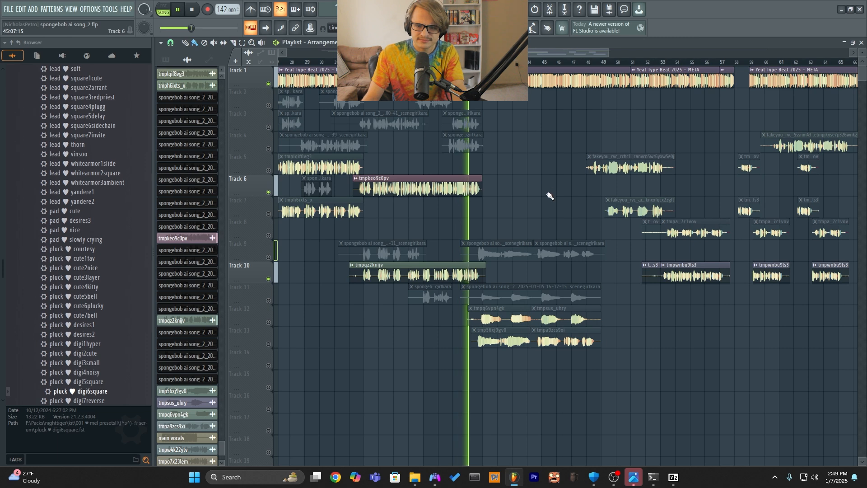
pyautogui.press('space')
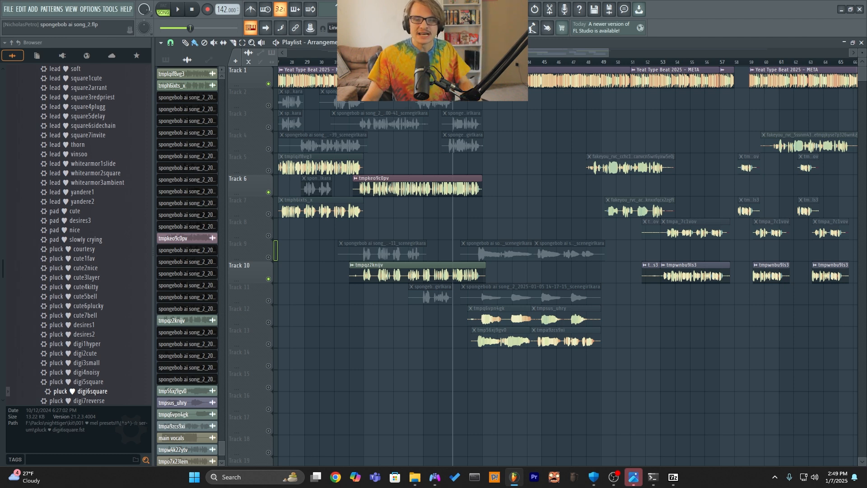
pyautogui.click(438, 62)
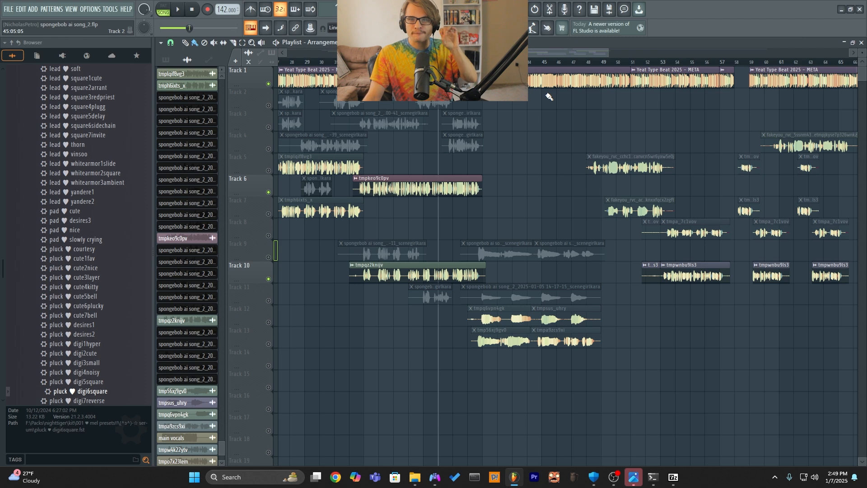